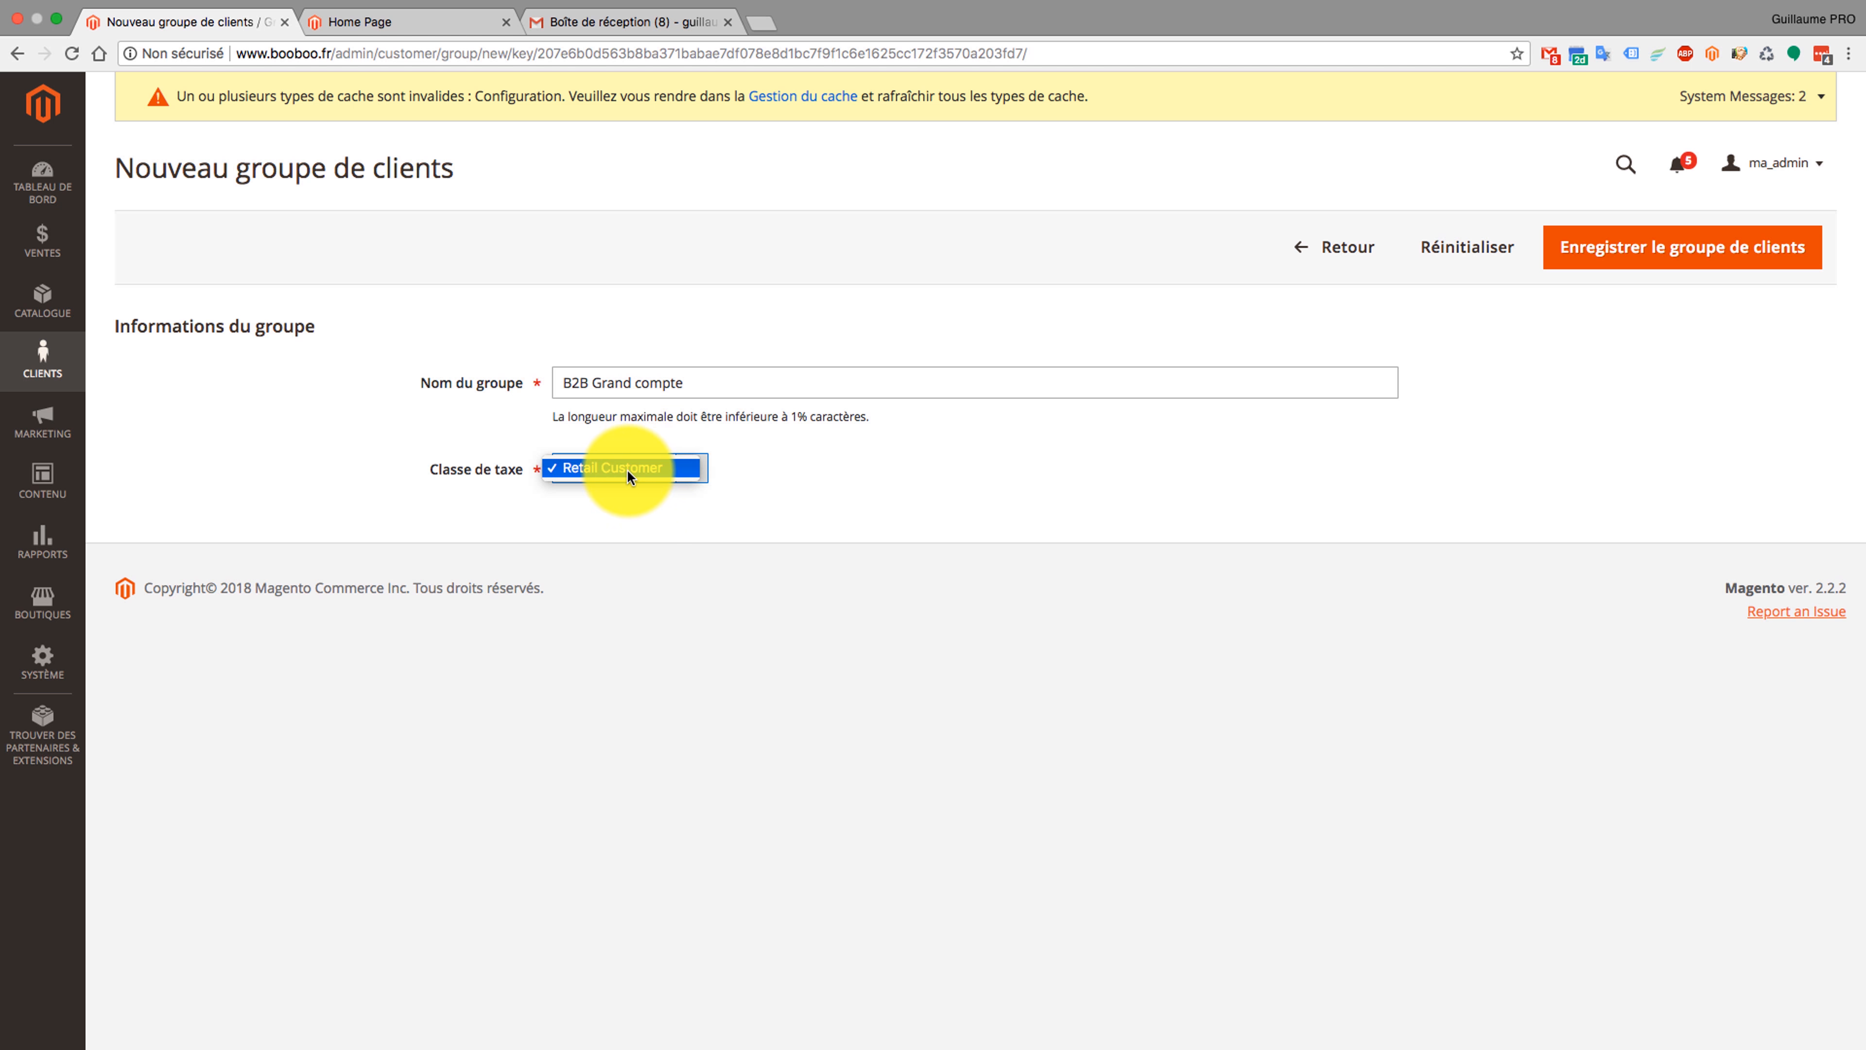
# - Keep the tax class Retail Customer for the B2B Grand compte group and save the customer group
pyautogui.click(628, 470)
pyautogui.click(1145, 458)
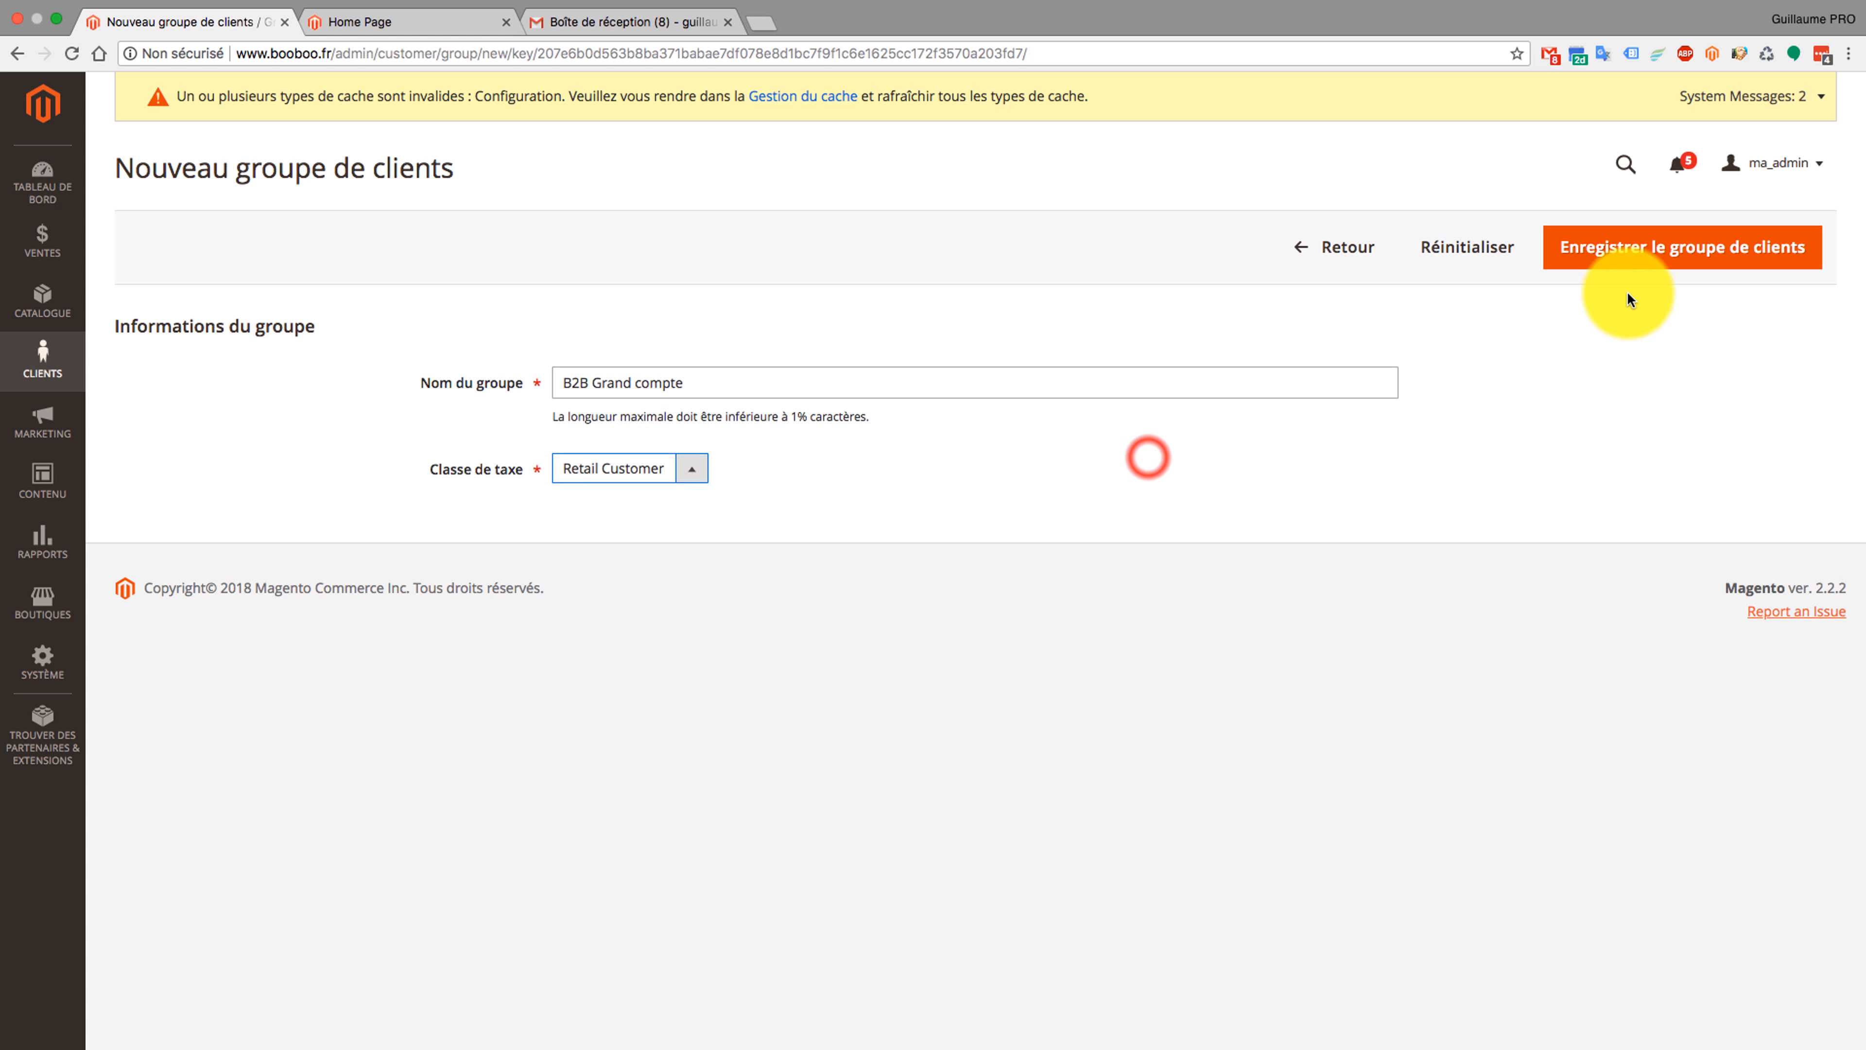
pyautogui.click(1630, 254)
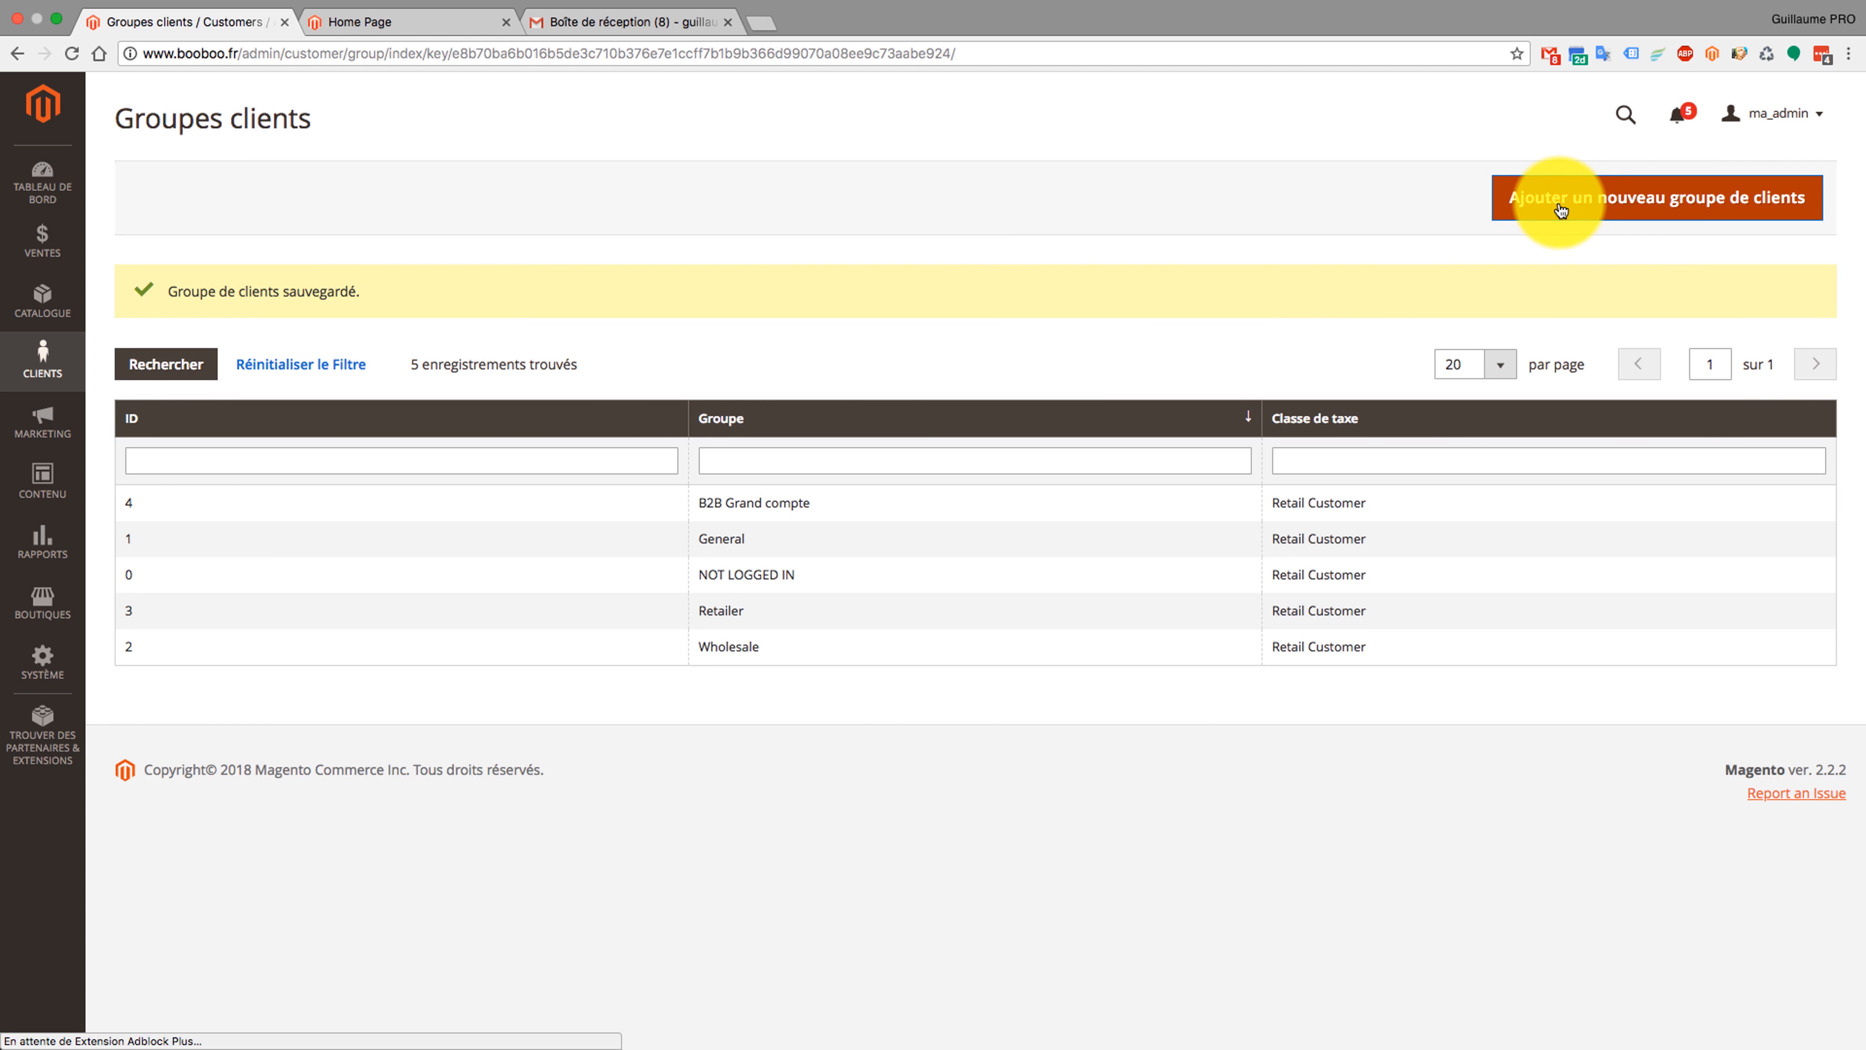
# - Create and save another customer group named Amis
pyautogui.click(1567, 193)
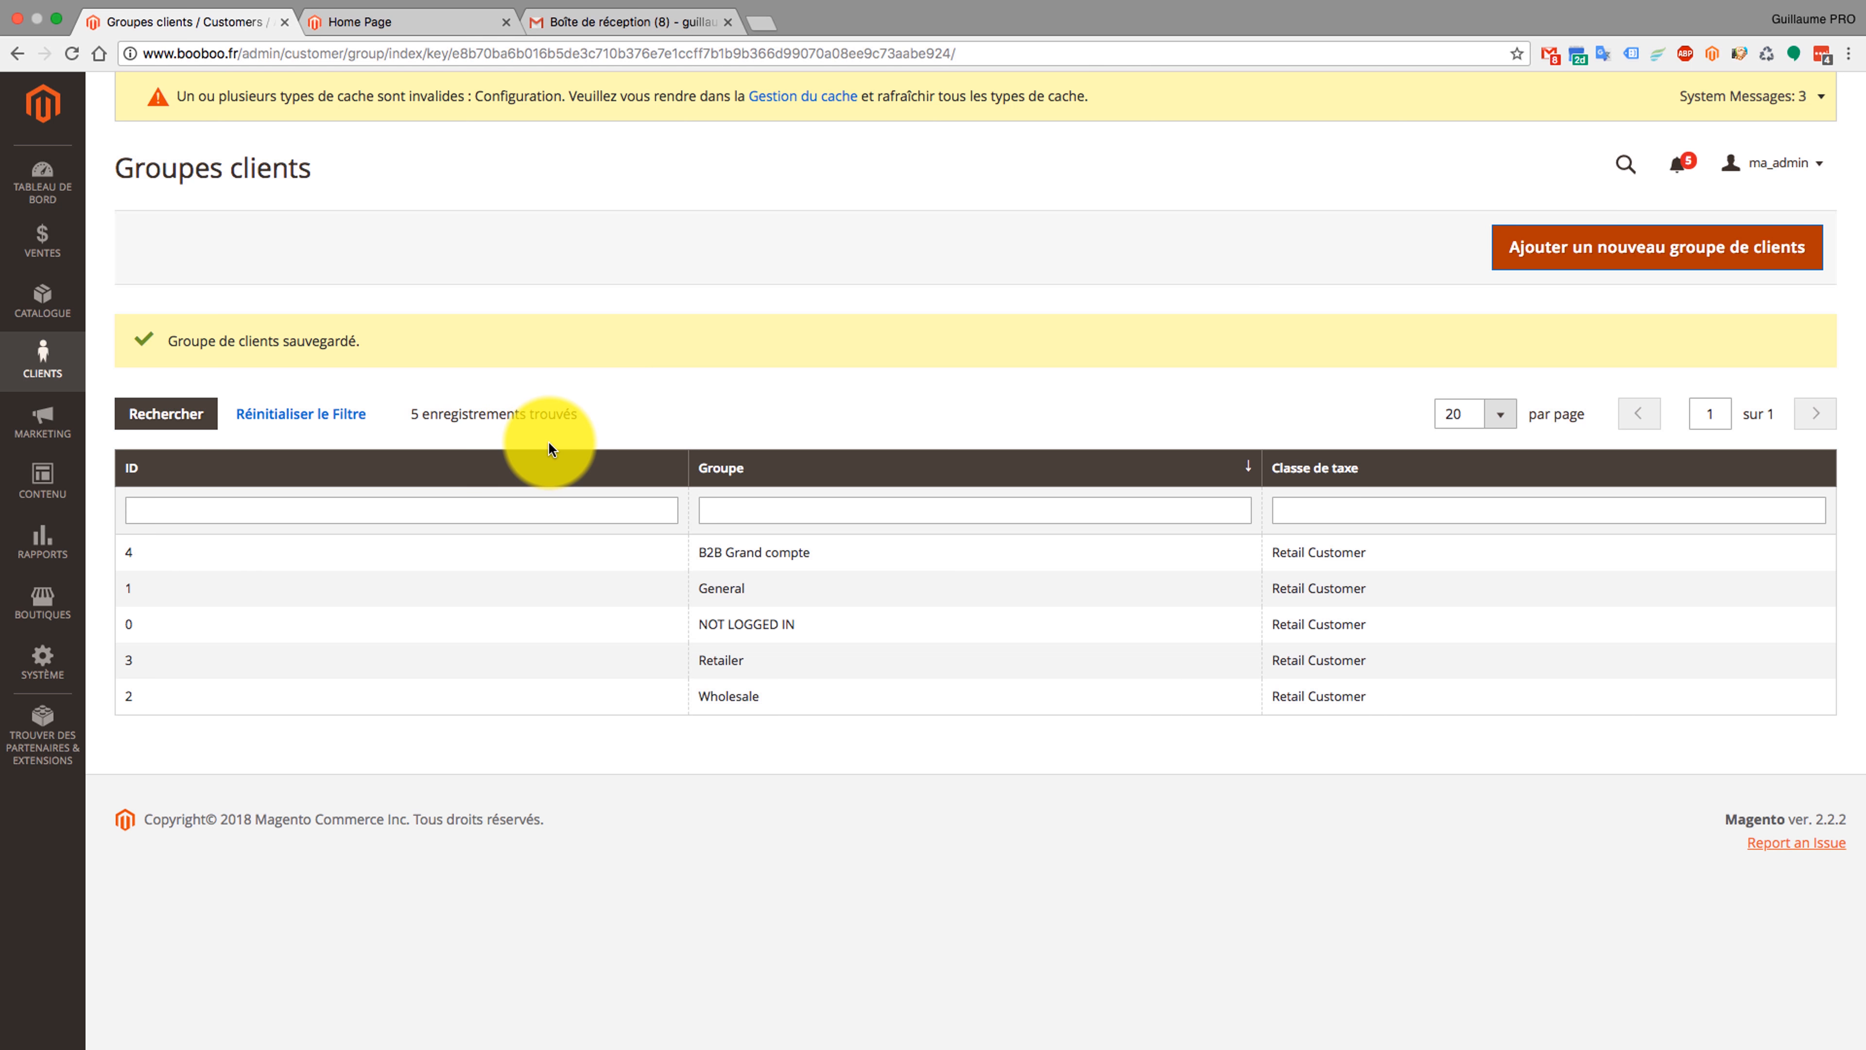
pyautogui.click(1596, 264)
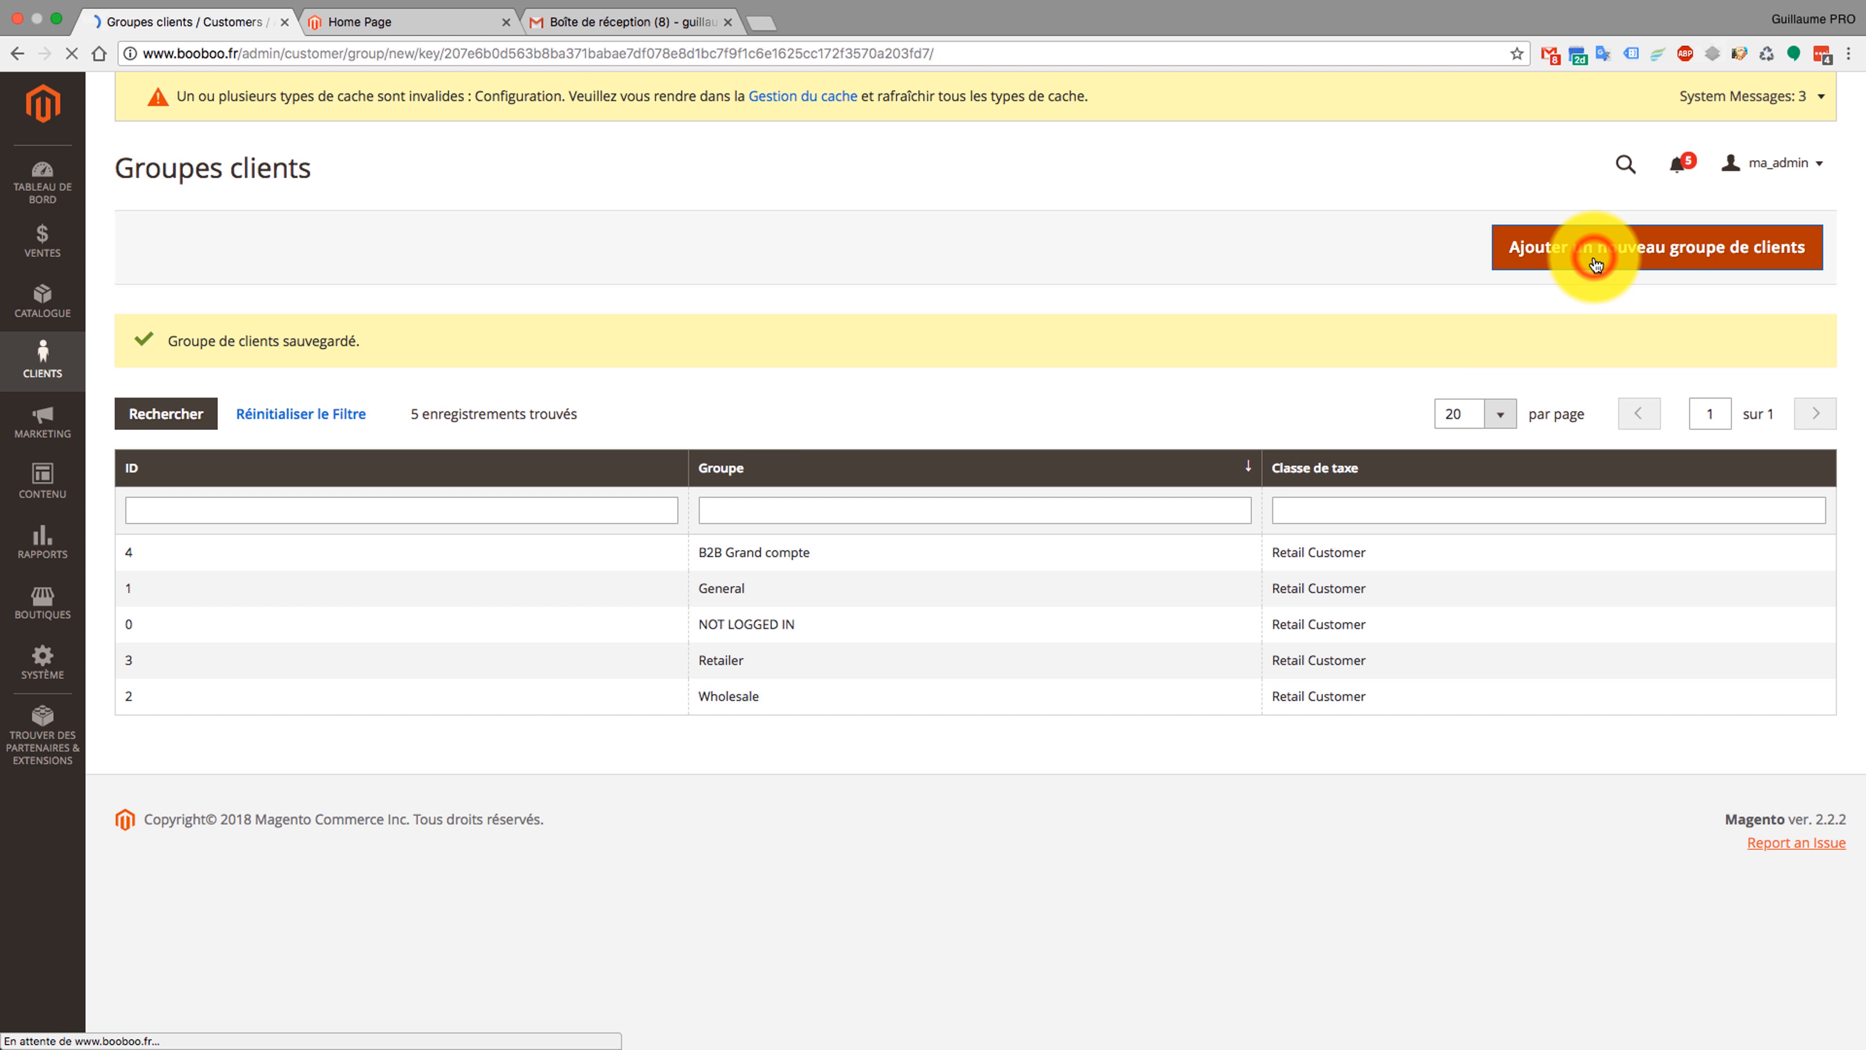
pyautogui.click(626, 335)
pyautogui.write('Amis')
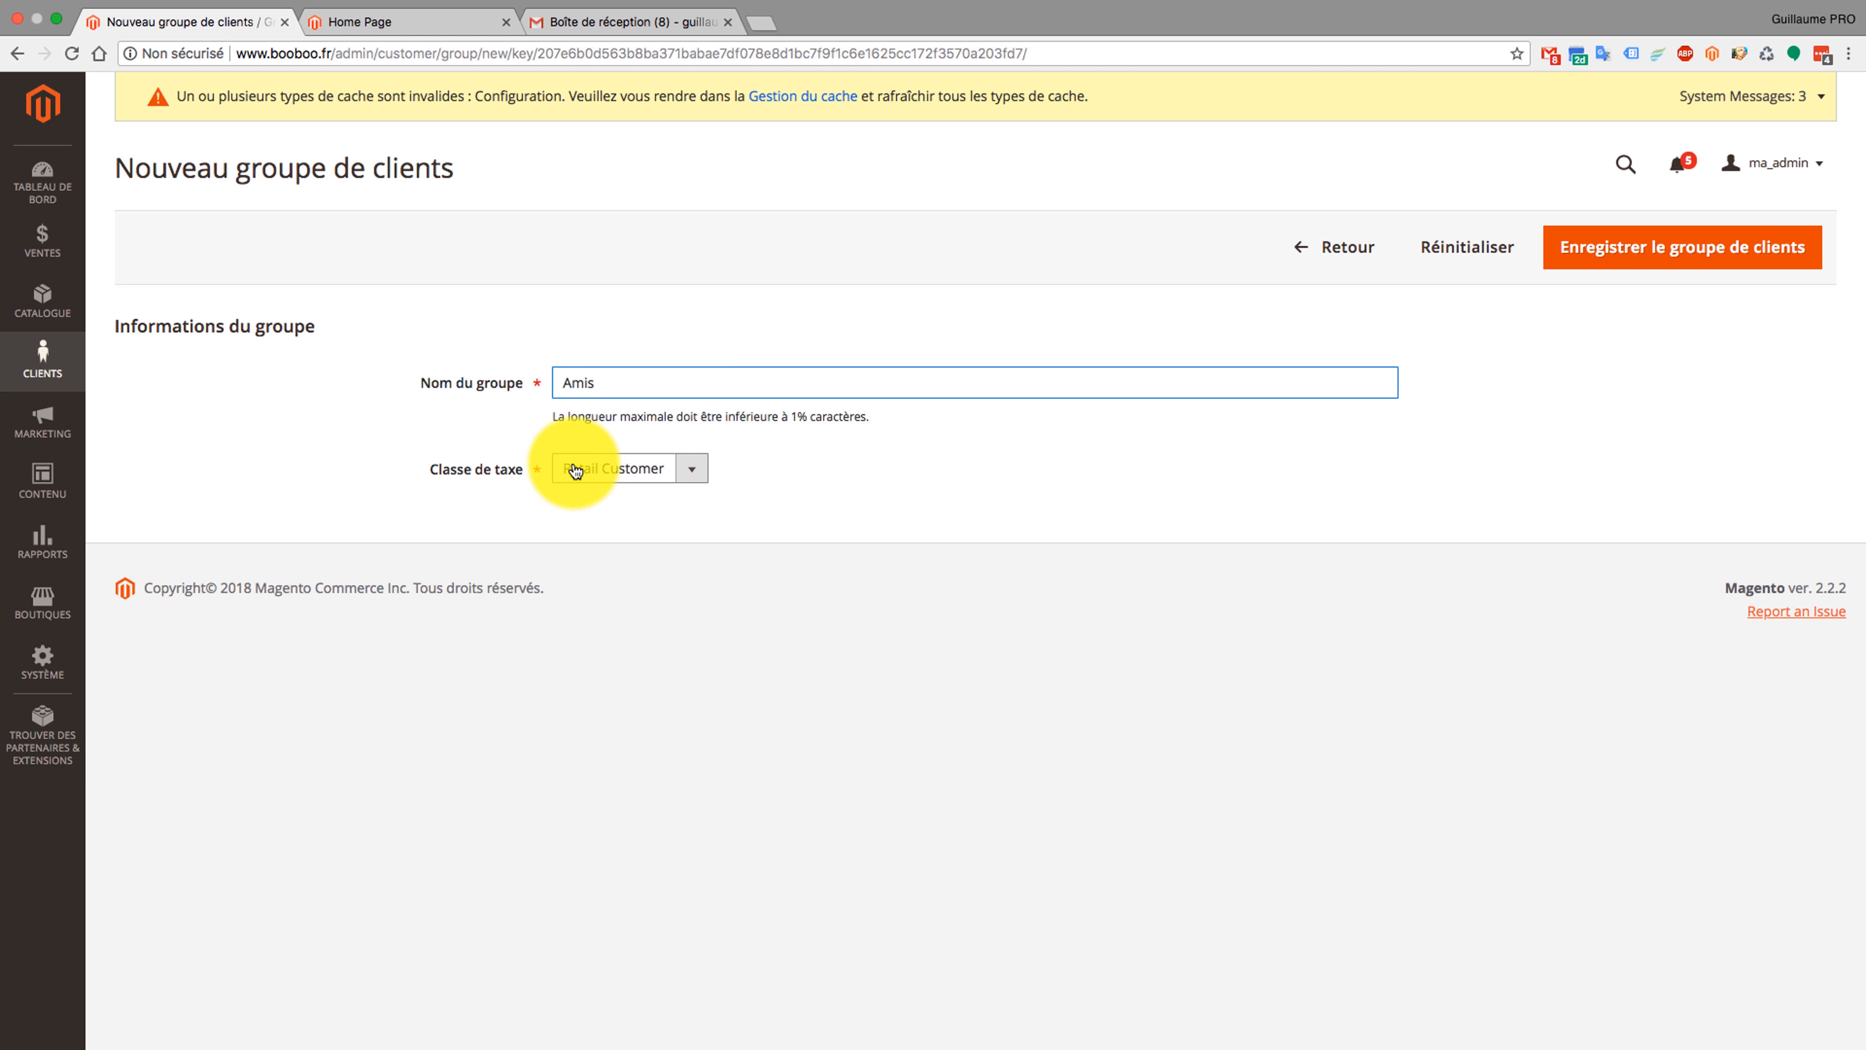
pyautogui.click(1648, 253)
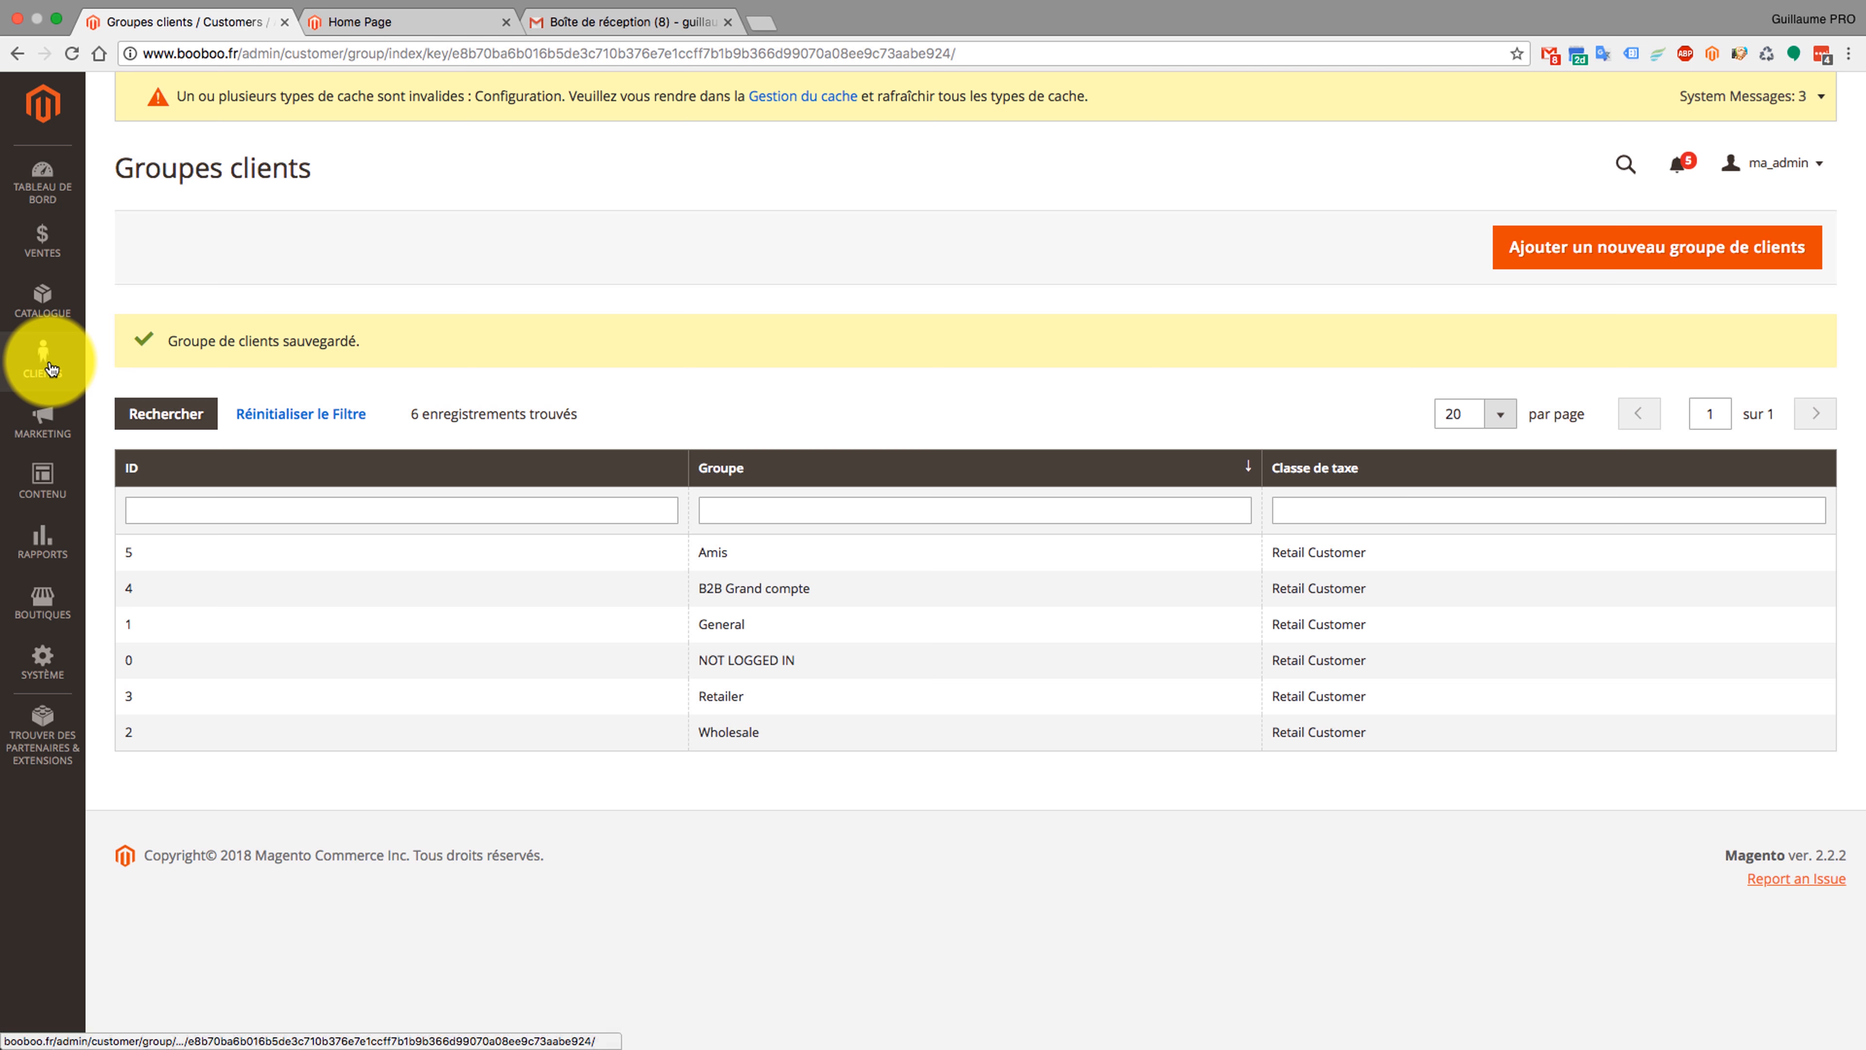
# - In the list of all customers, select the only customer and assign it to the Amis group with a mass action
pyautogui.click(45, 357)
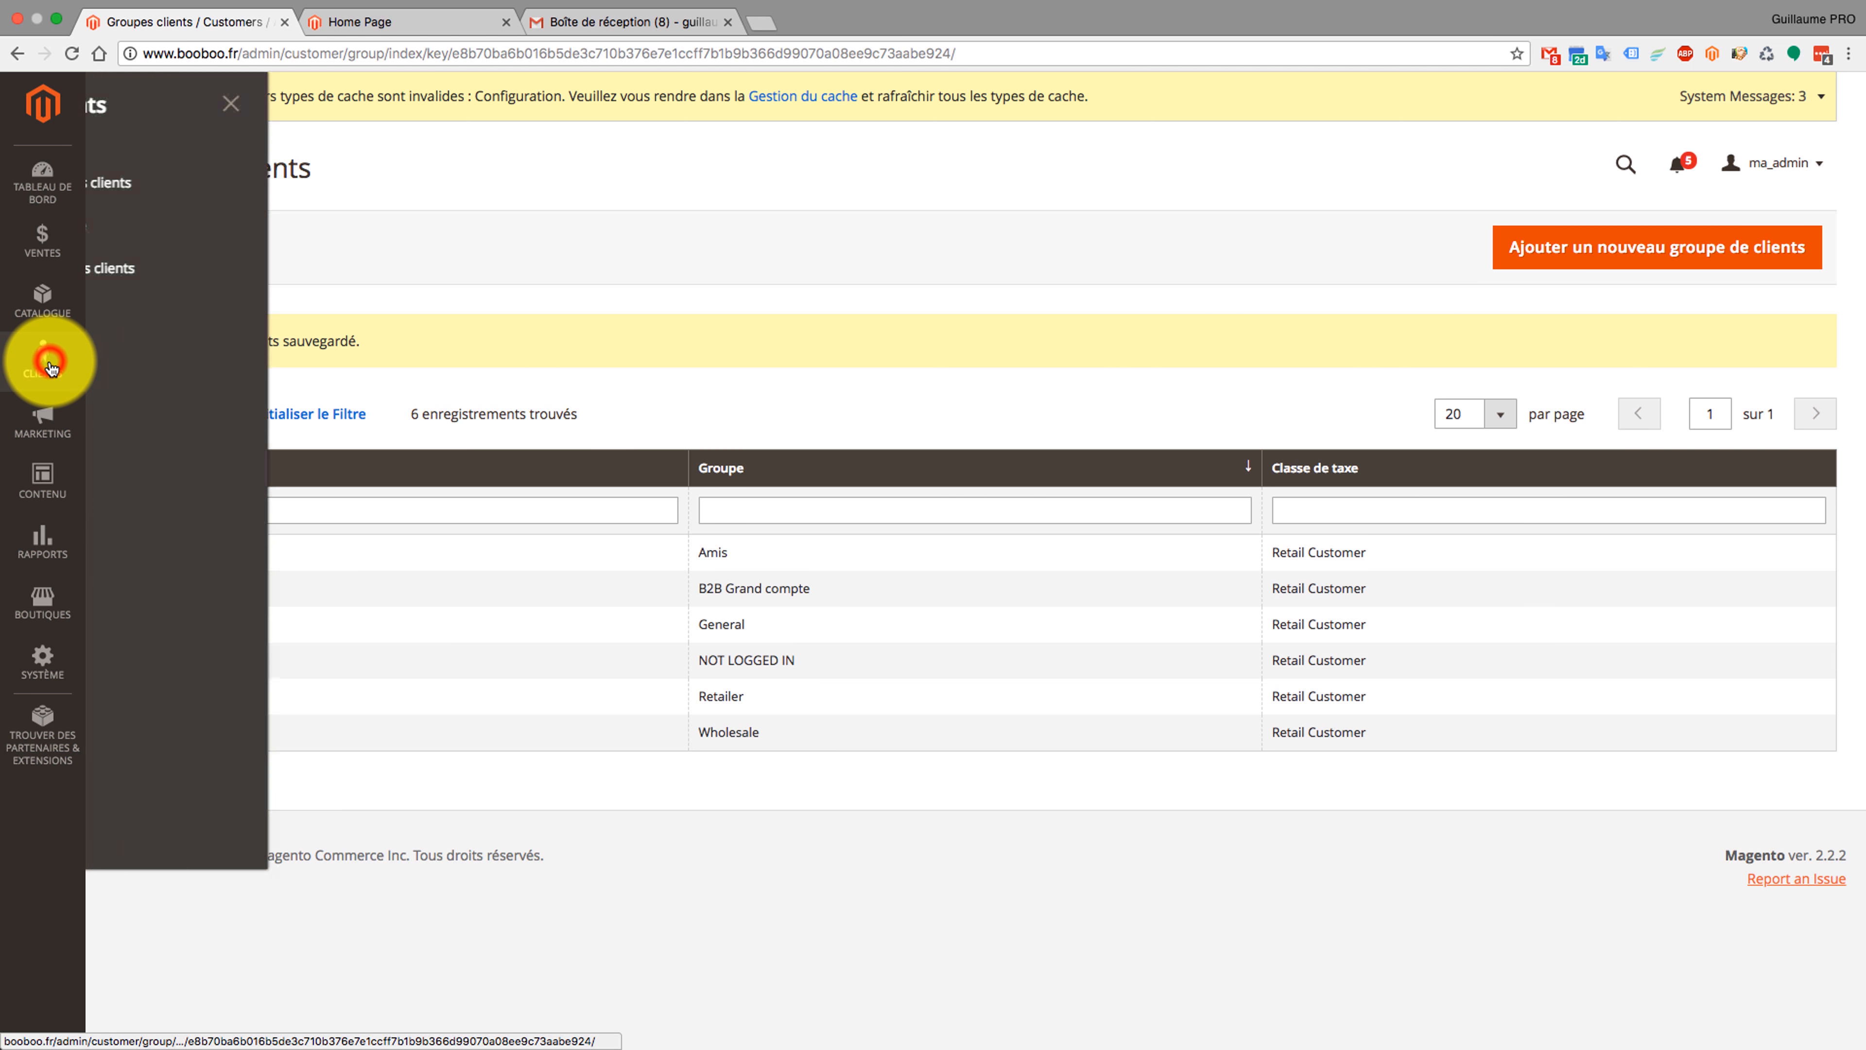
pyautogui.click(154, 192)
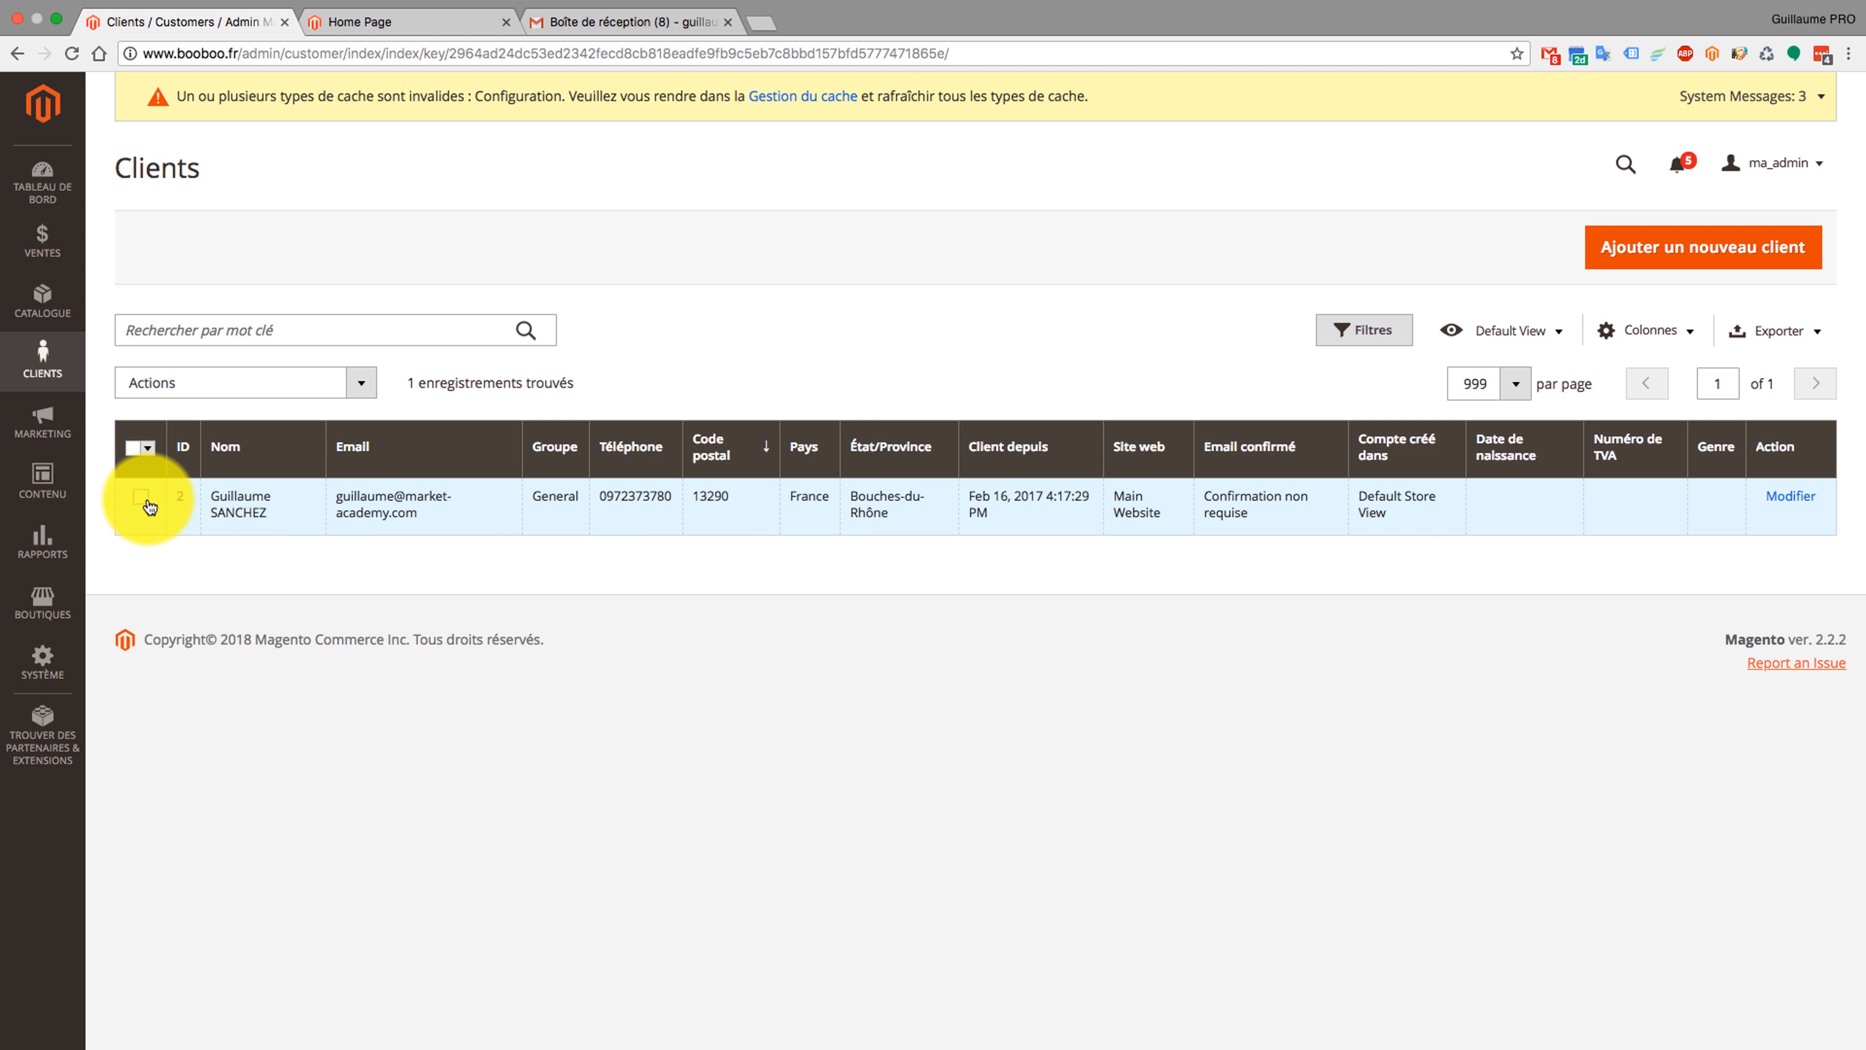
pyautogui.click(219, 383)
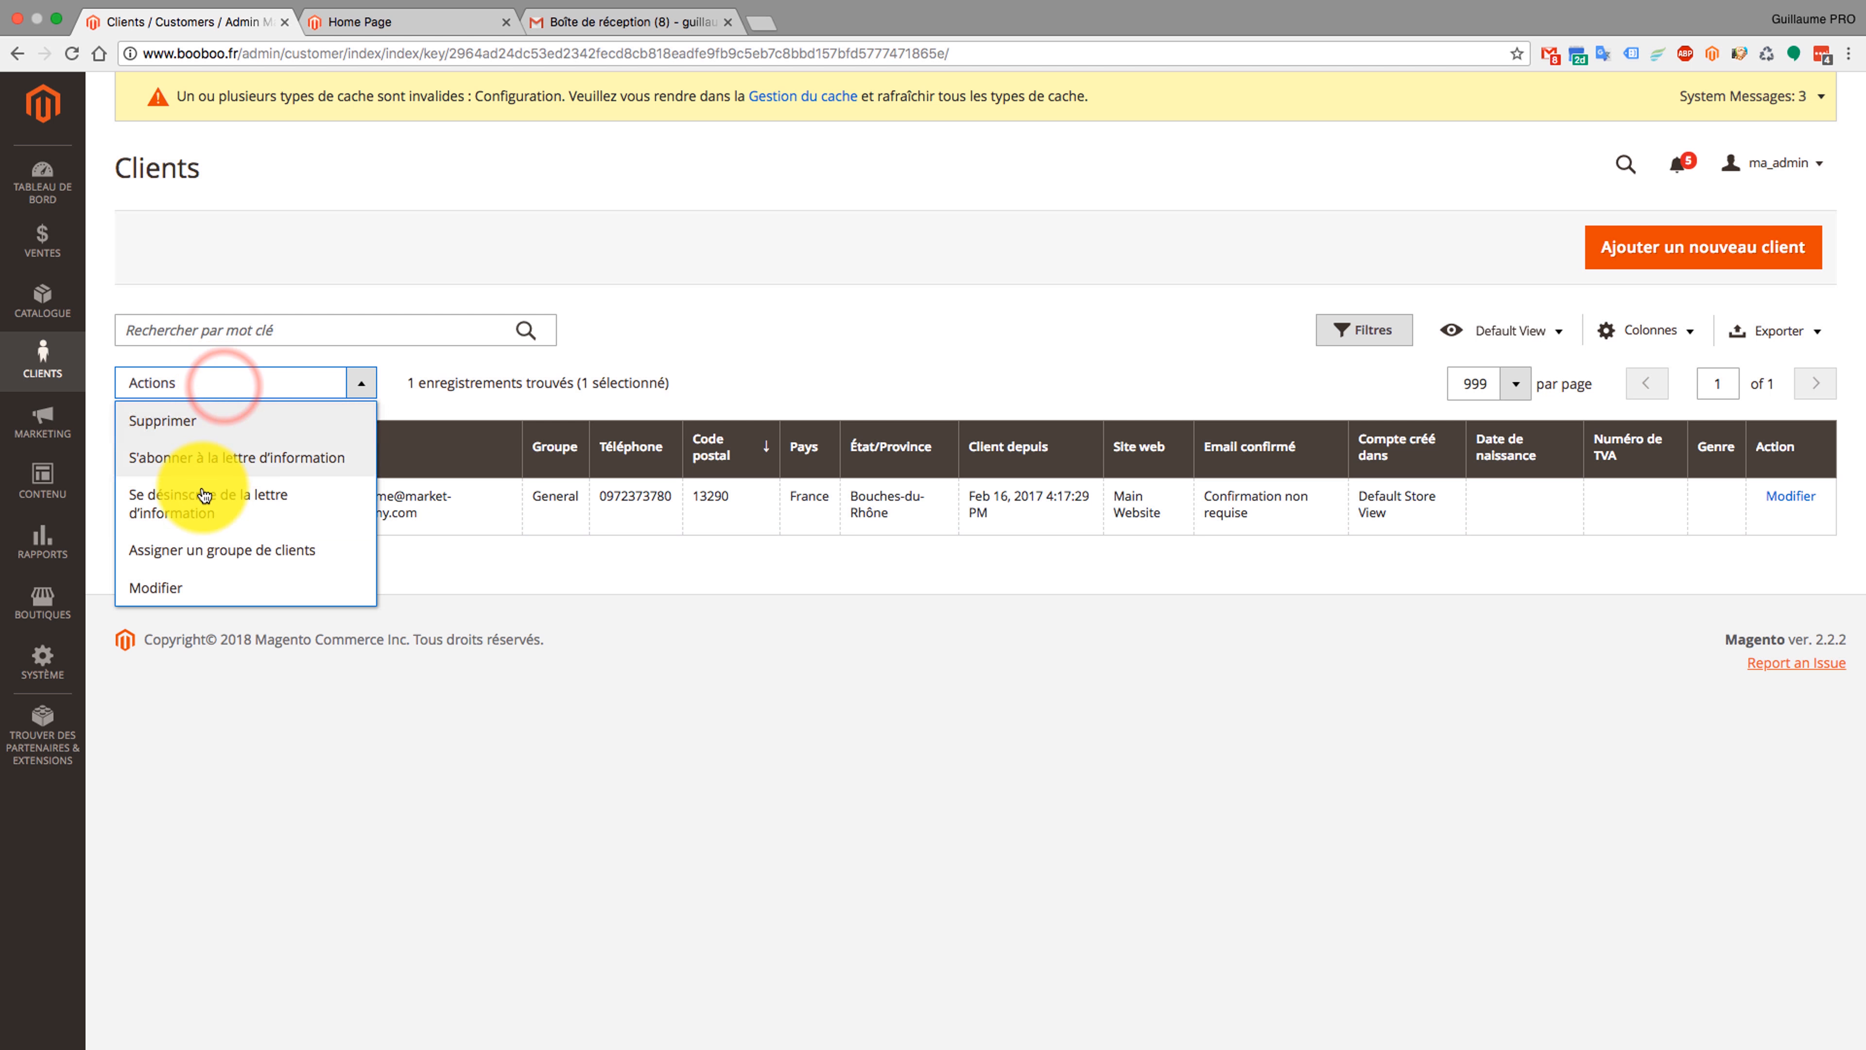
pyautogui.click(198, 560)
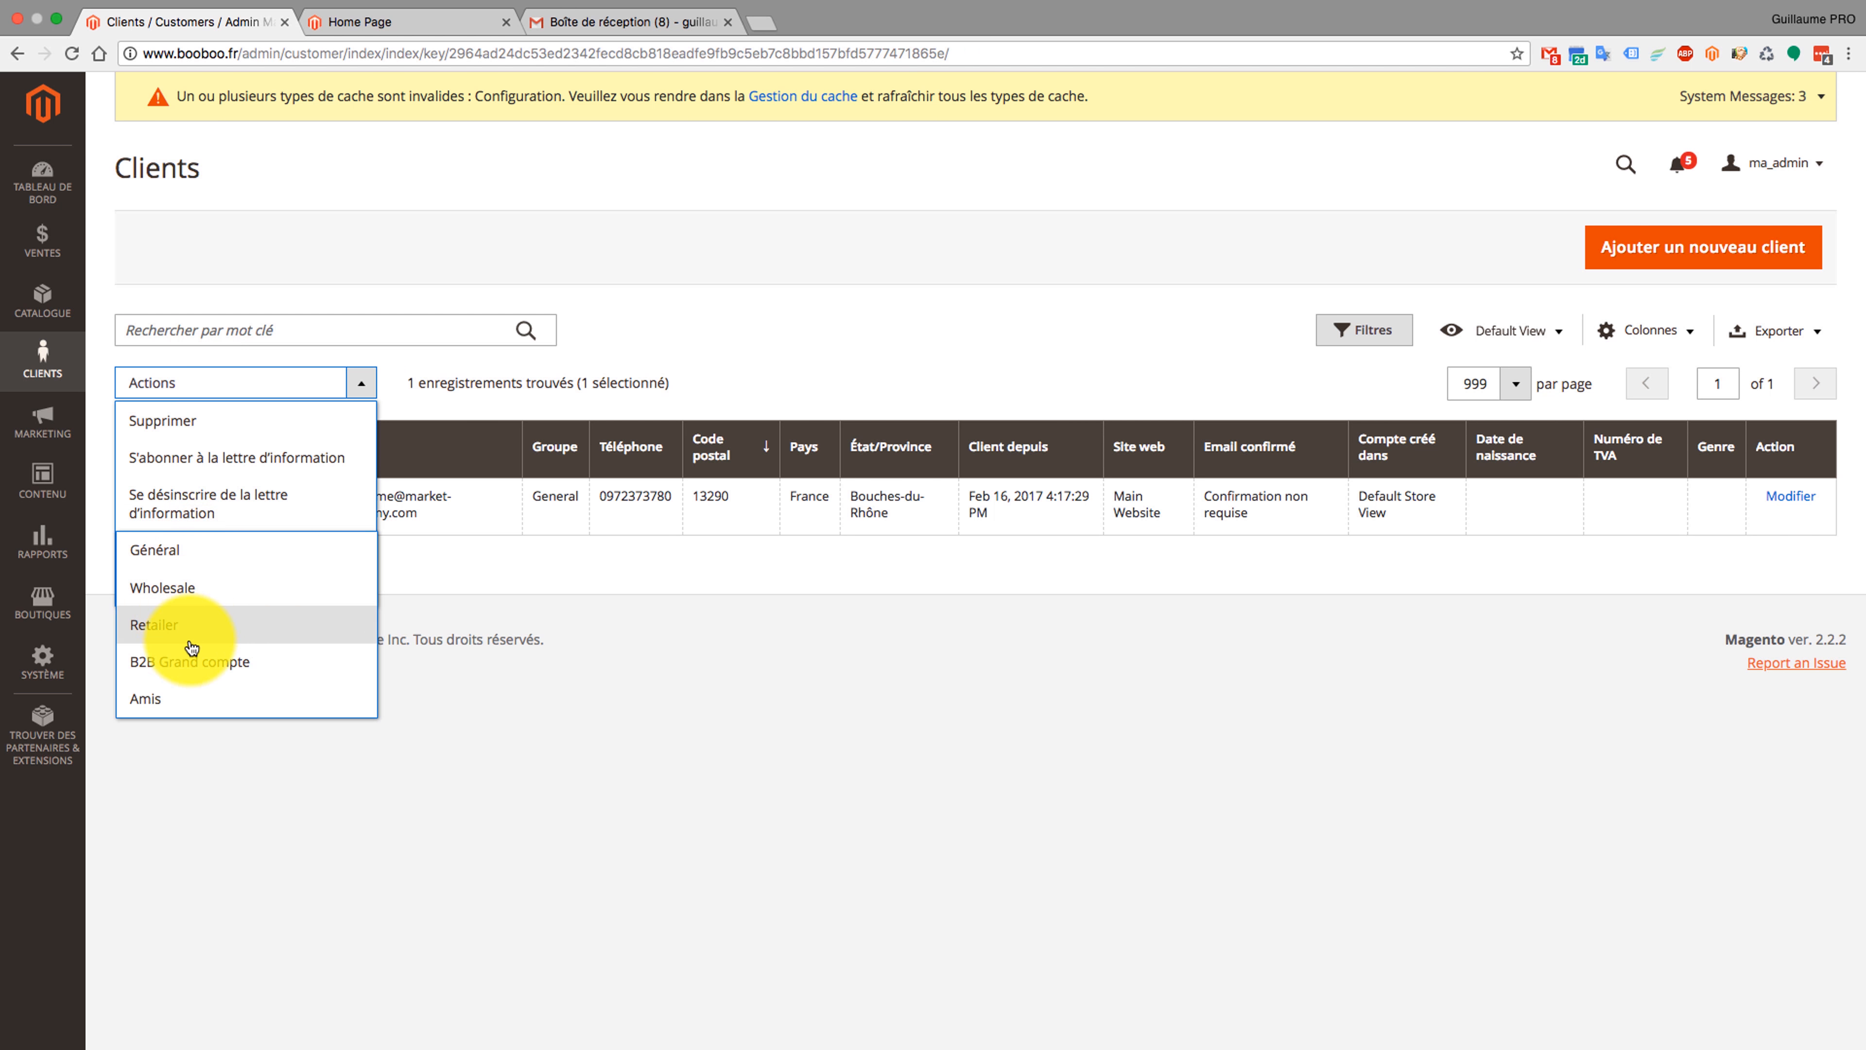
pyautogui.click(175, 698)
pyautogui.click(1565, 251)
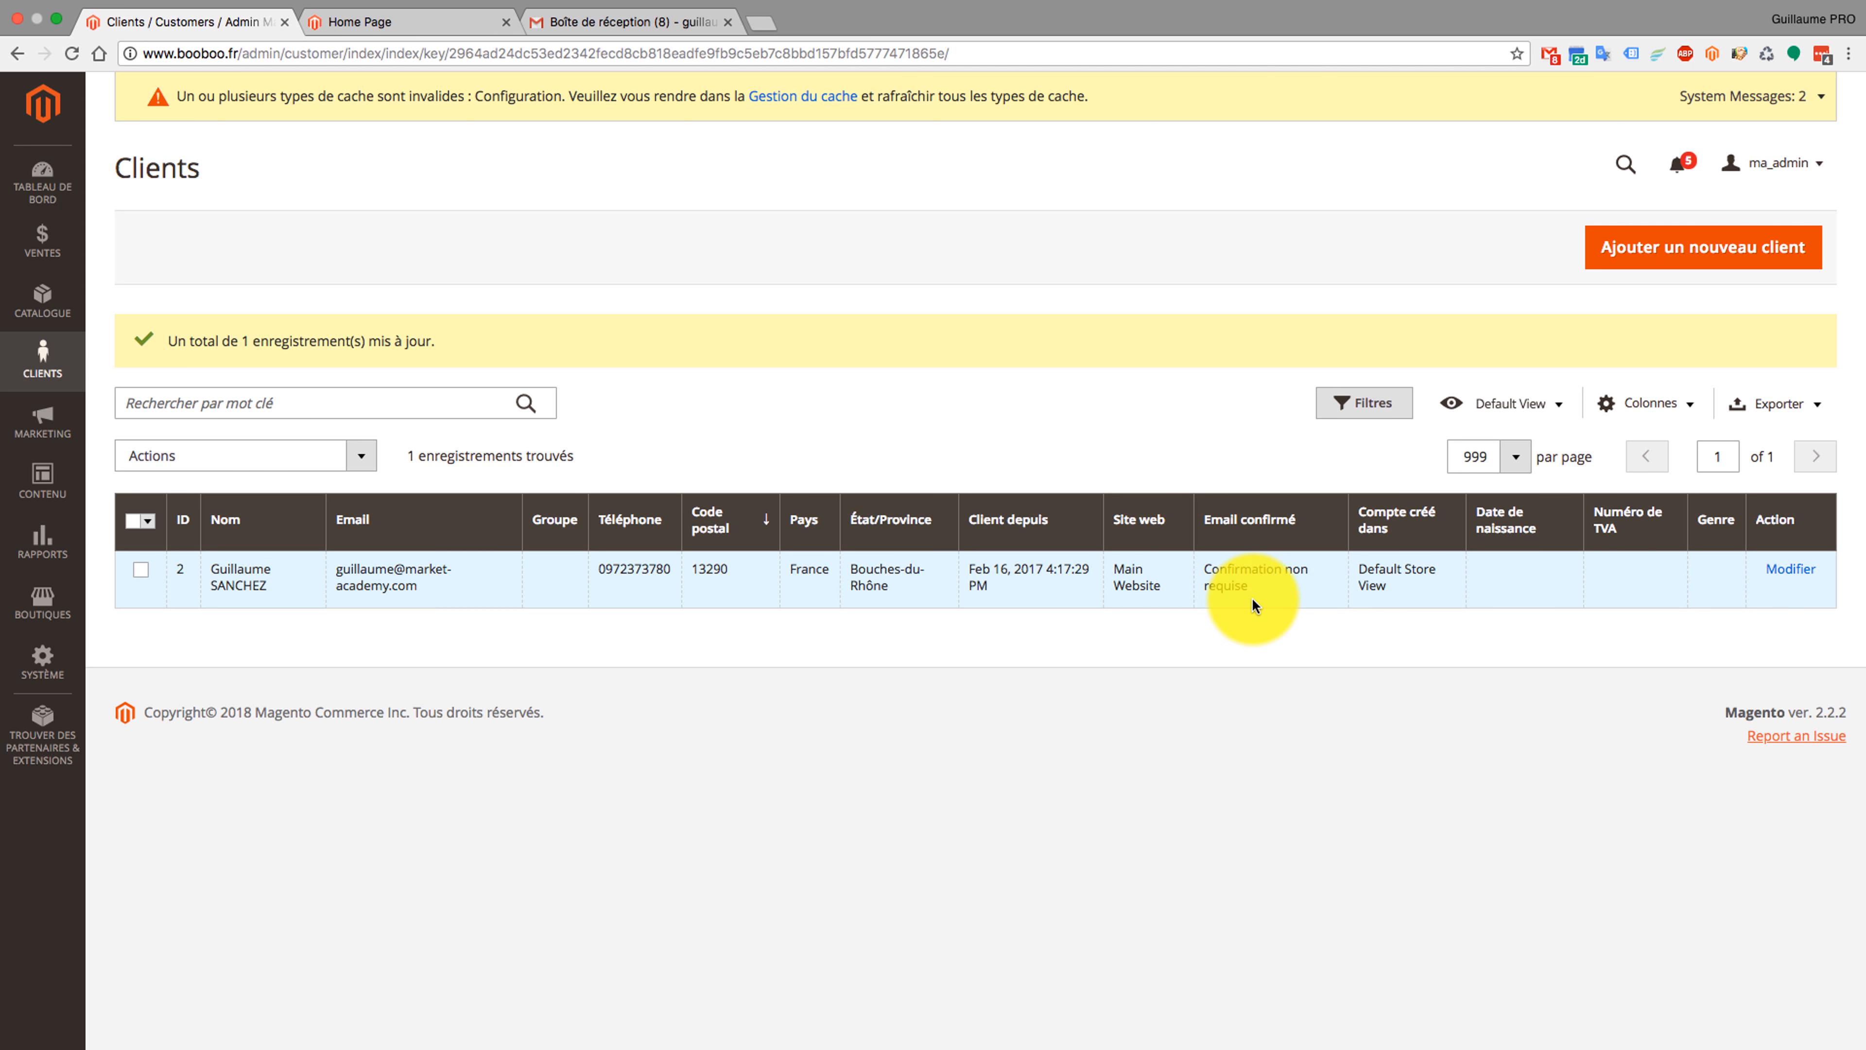
# - Edit the customer's row directly in the list, set its group to Wholesale, and save the row
pyautogui.click(547, 572)
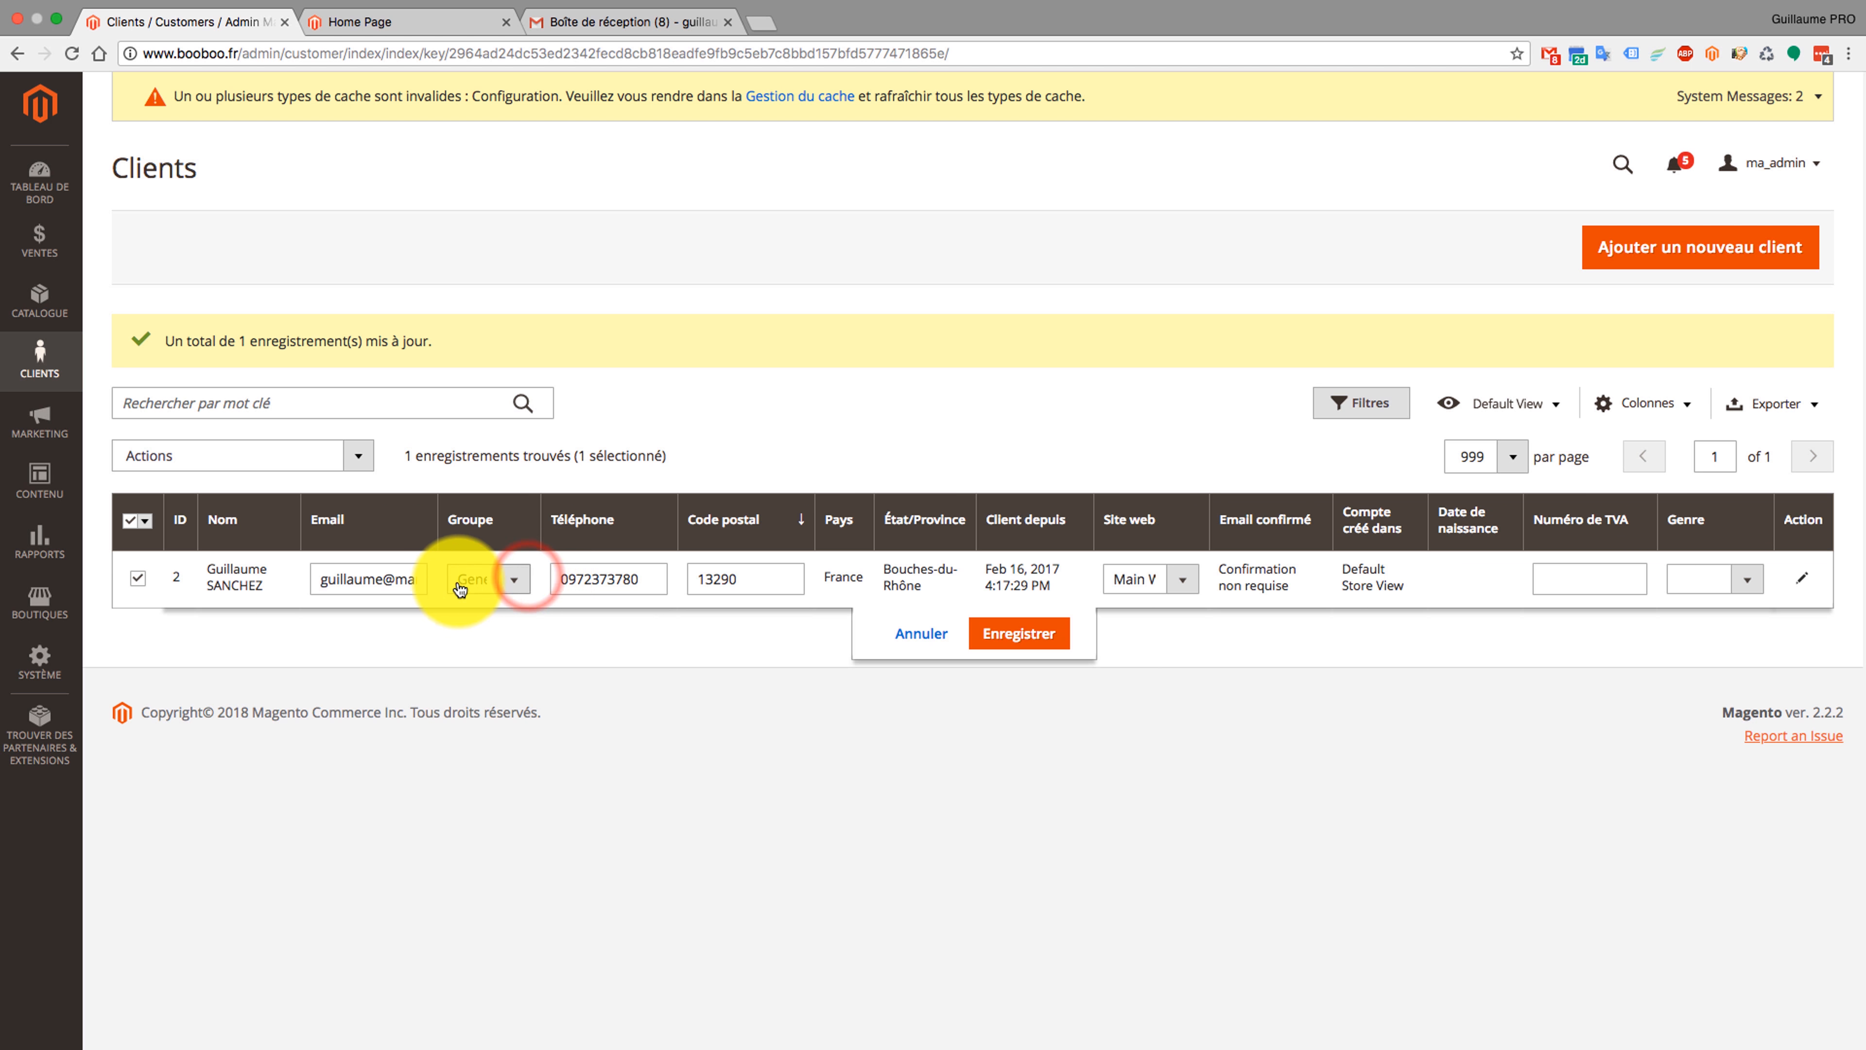
pyautogui.click(504, 585)
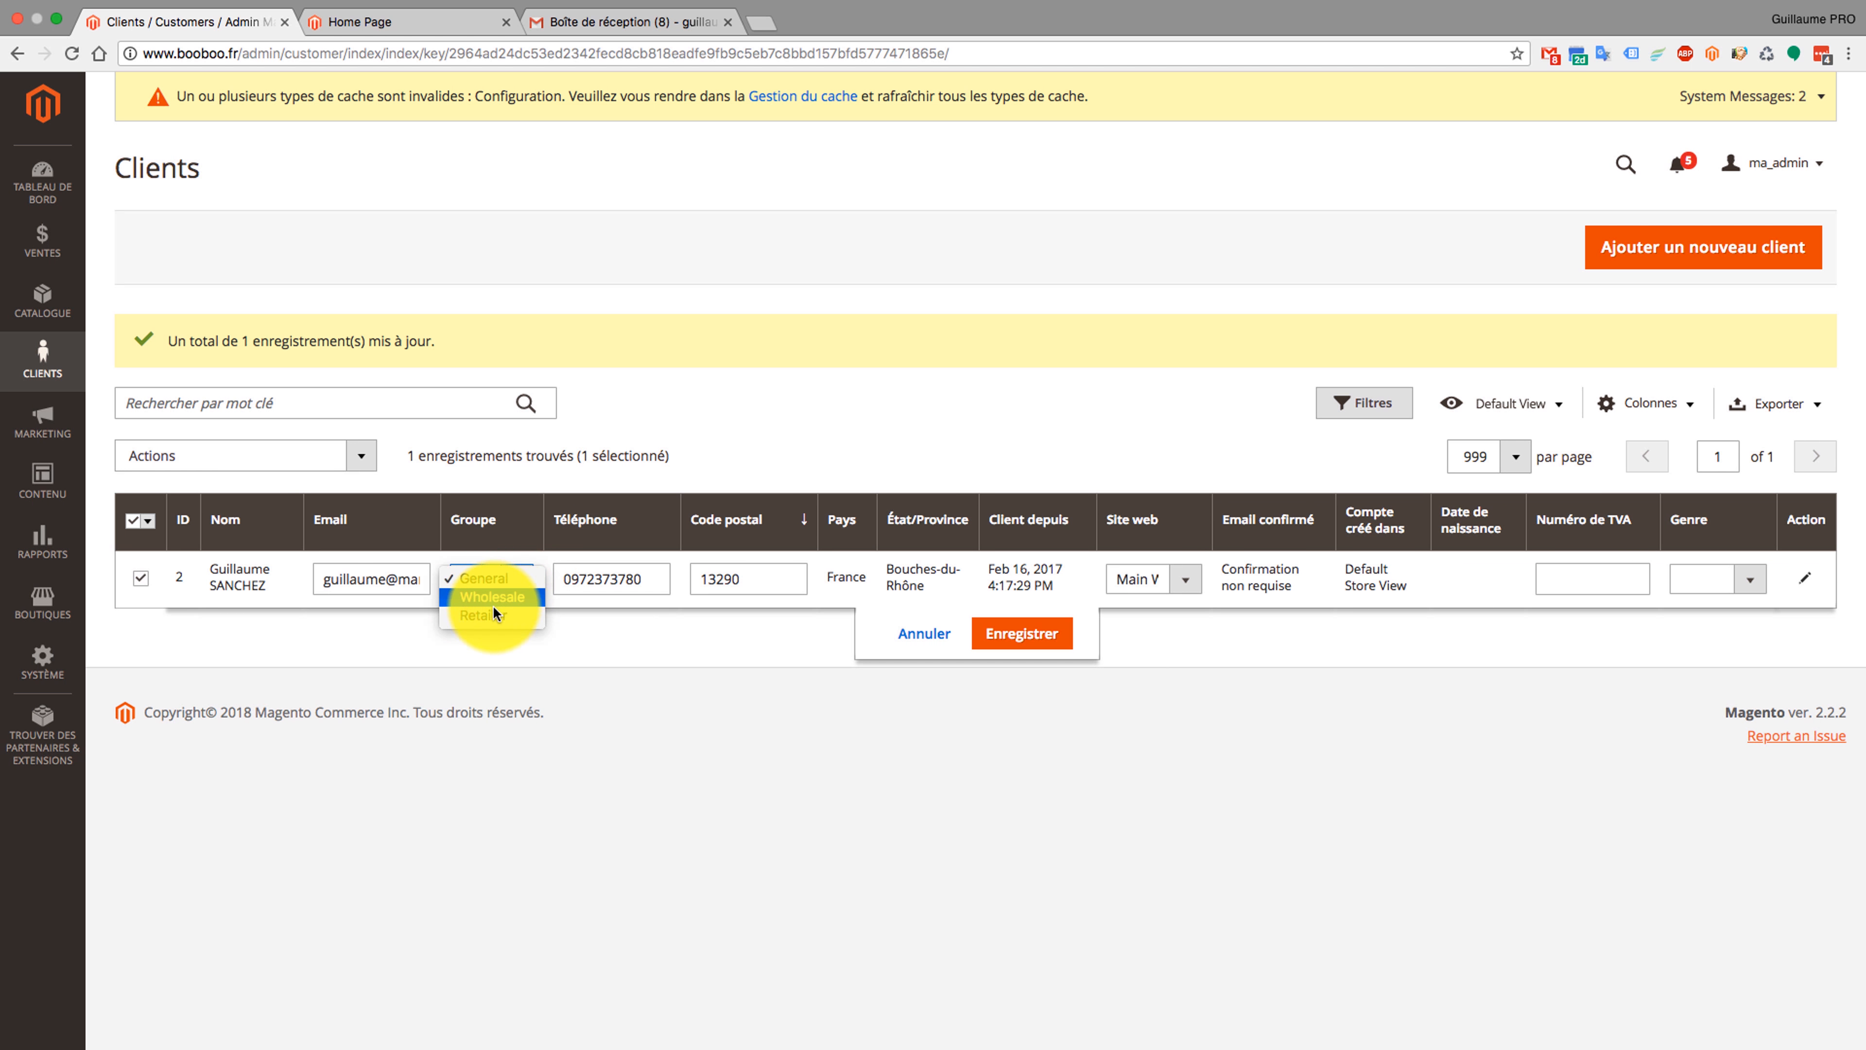
pyautogui.click(491, 599)
pyautogui.click(1024, 638)
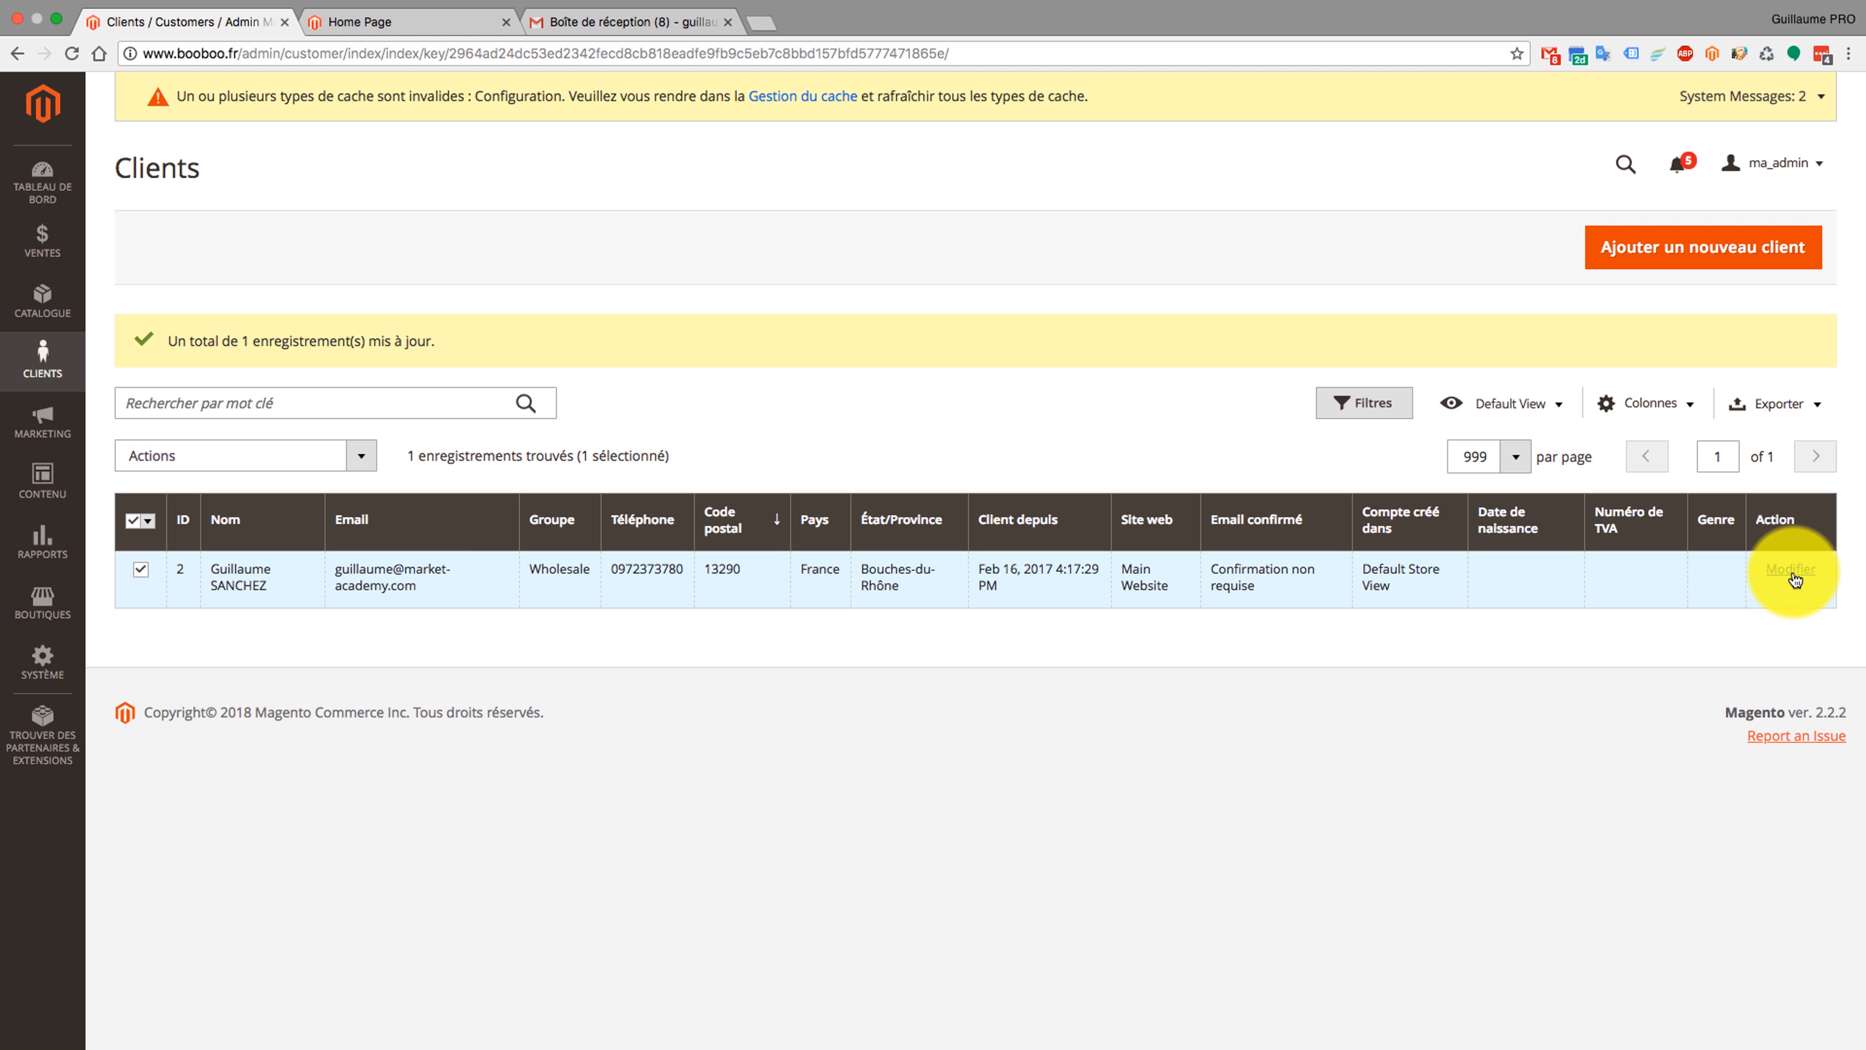
# - Open the customer's account information, set the group to B2B Grand compte, and save the customer
pyautogui.click(1793, 572)
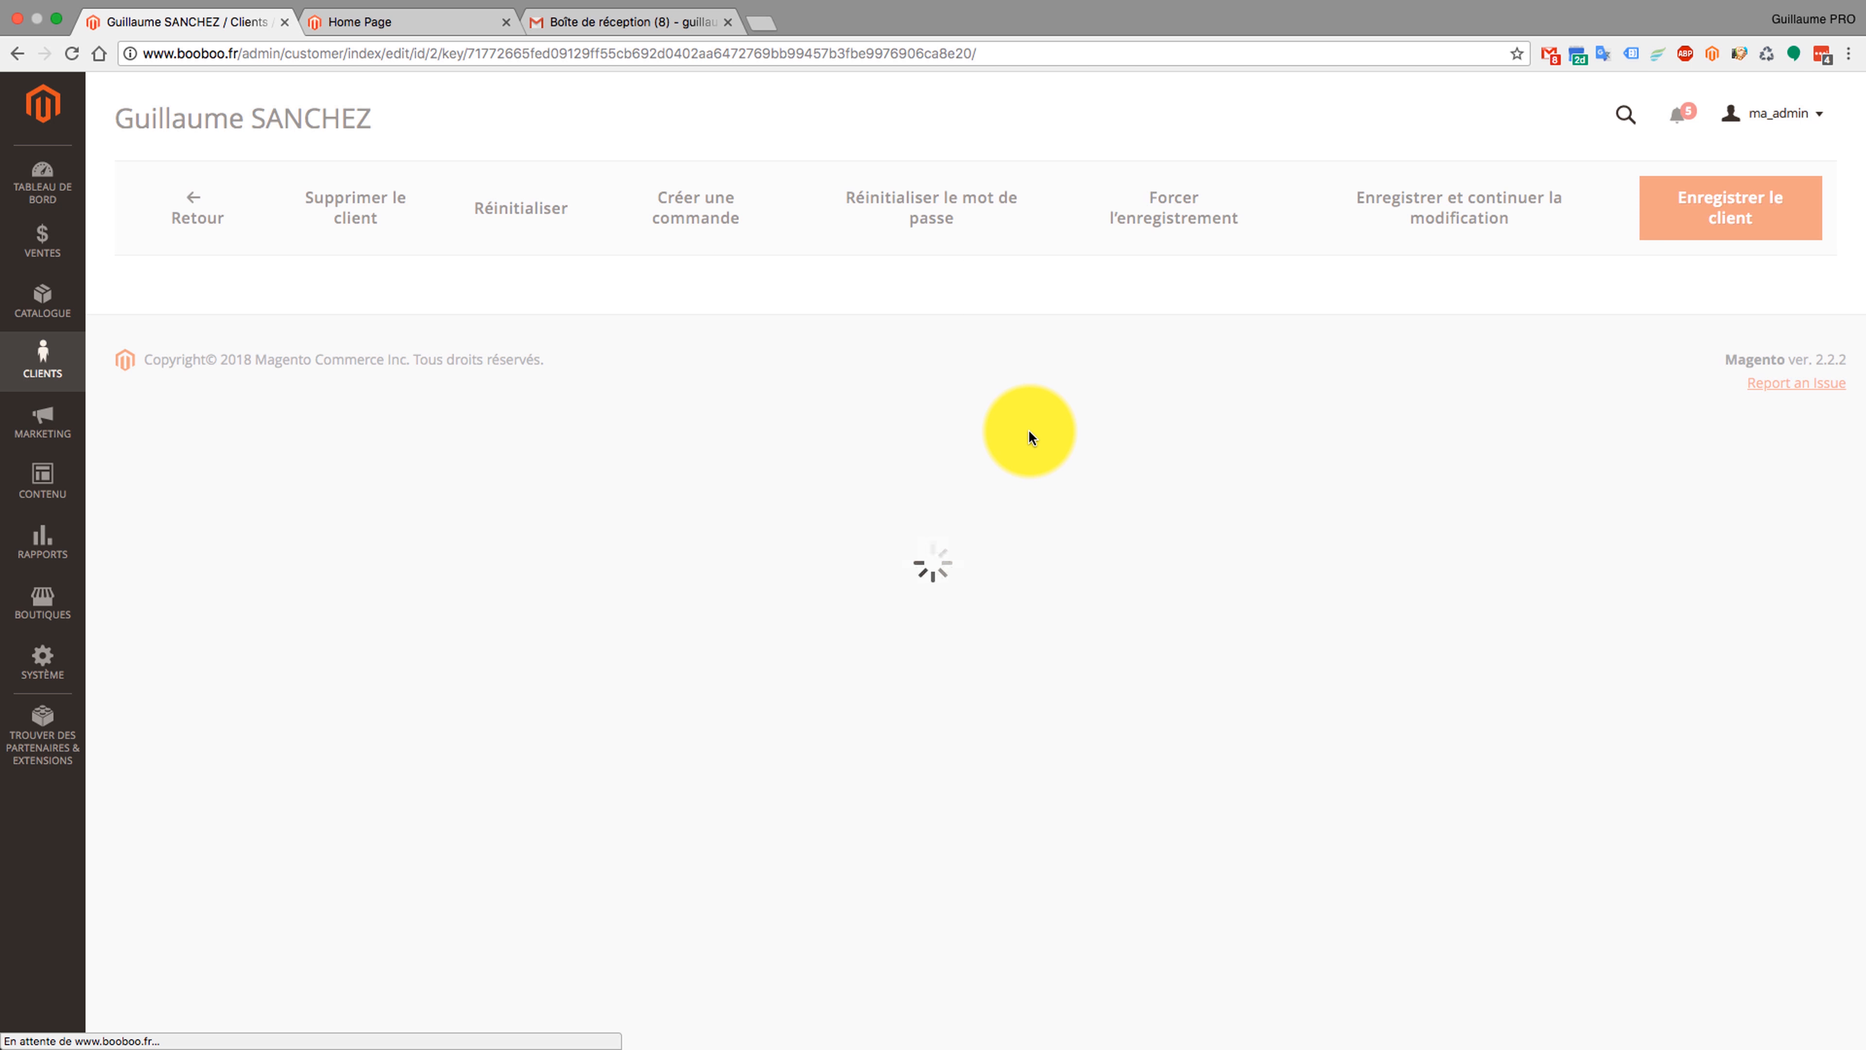
pyautogui.click(318, 481)
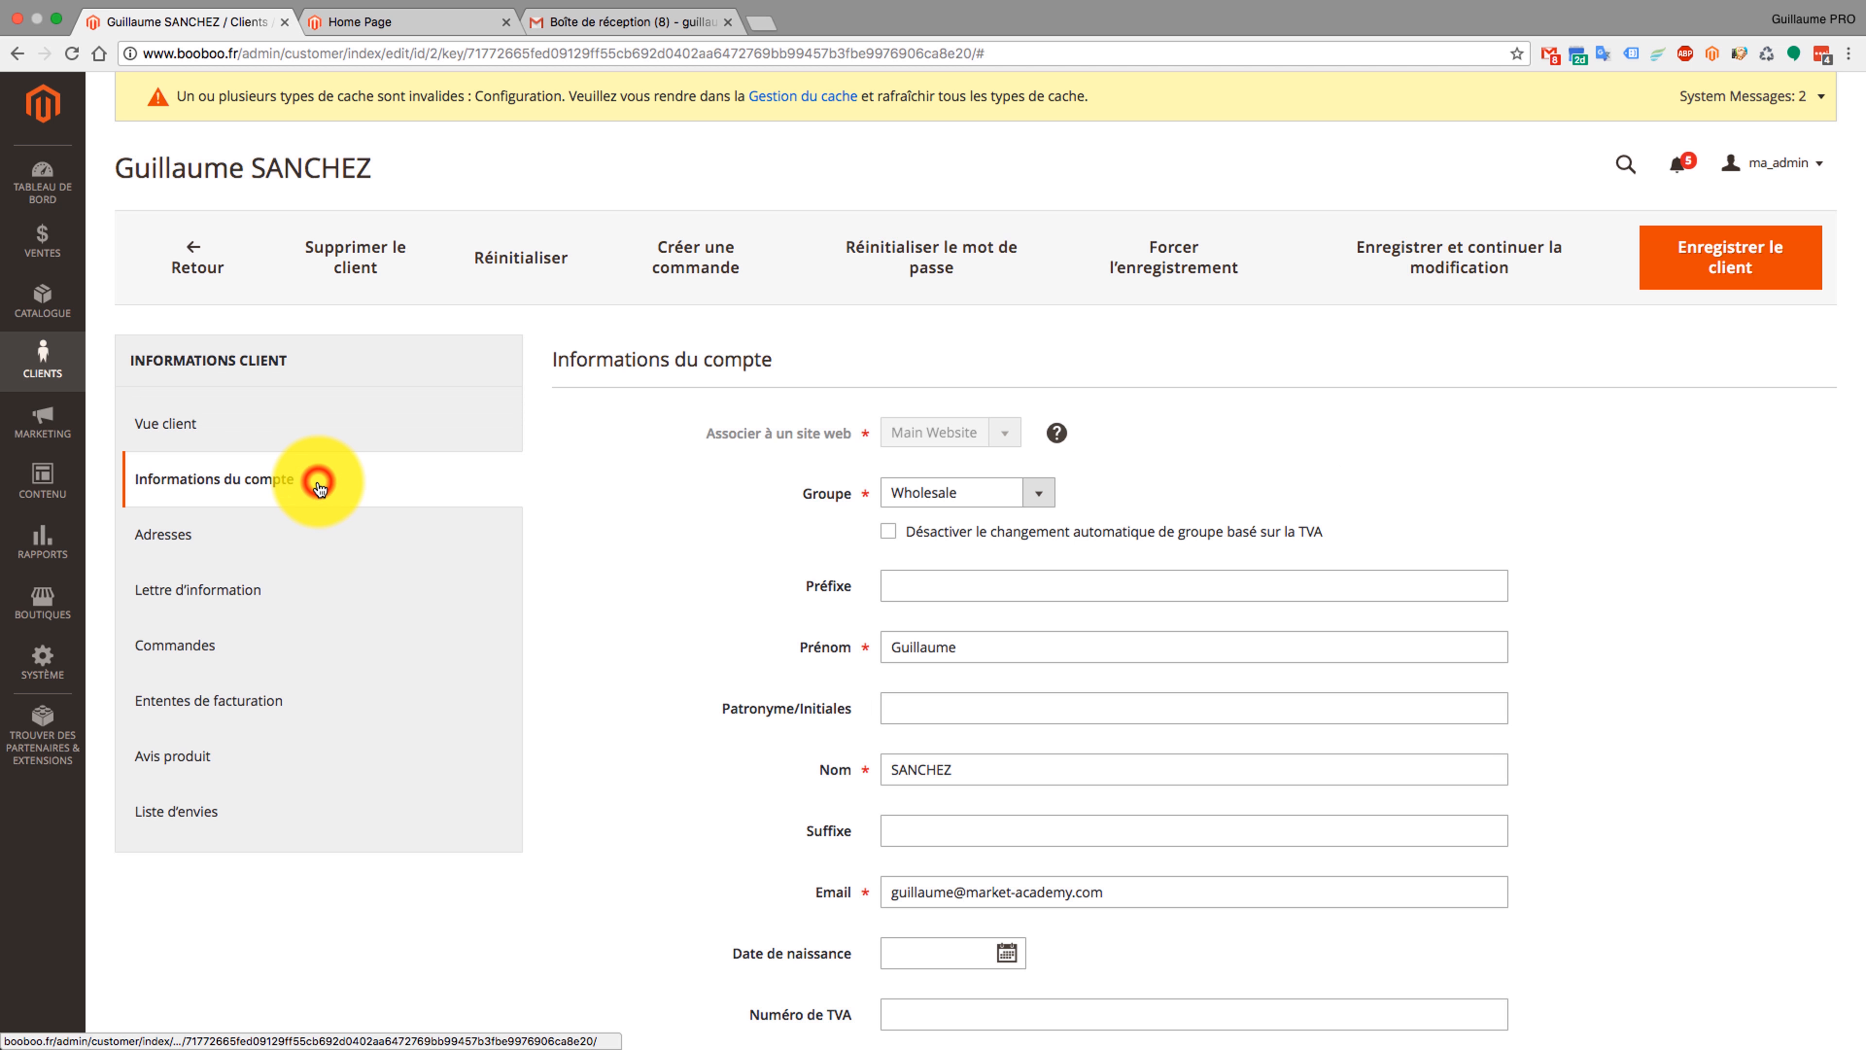
pyautogui.click(948, 492)
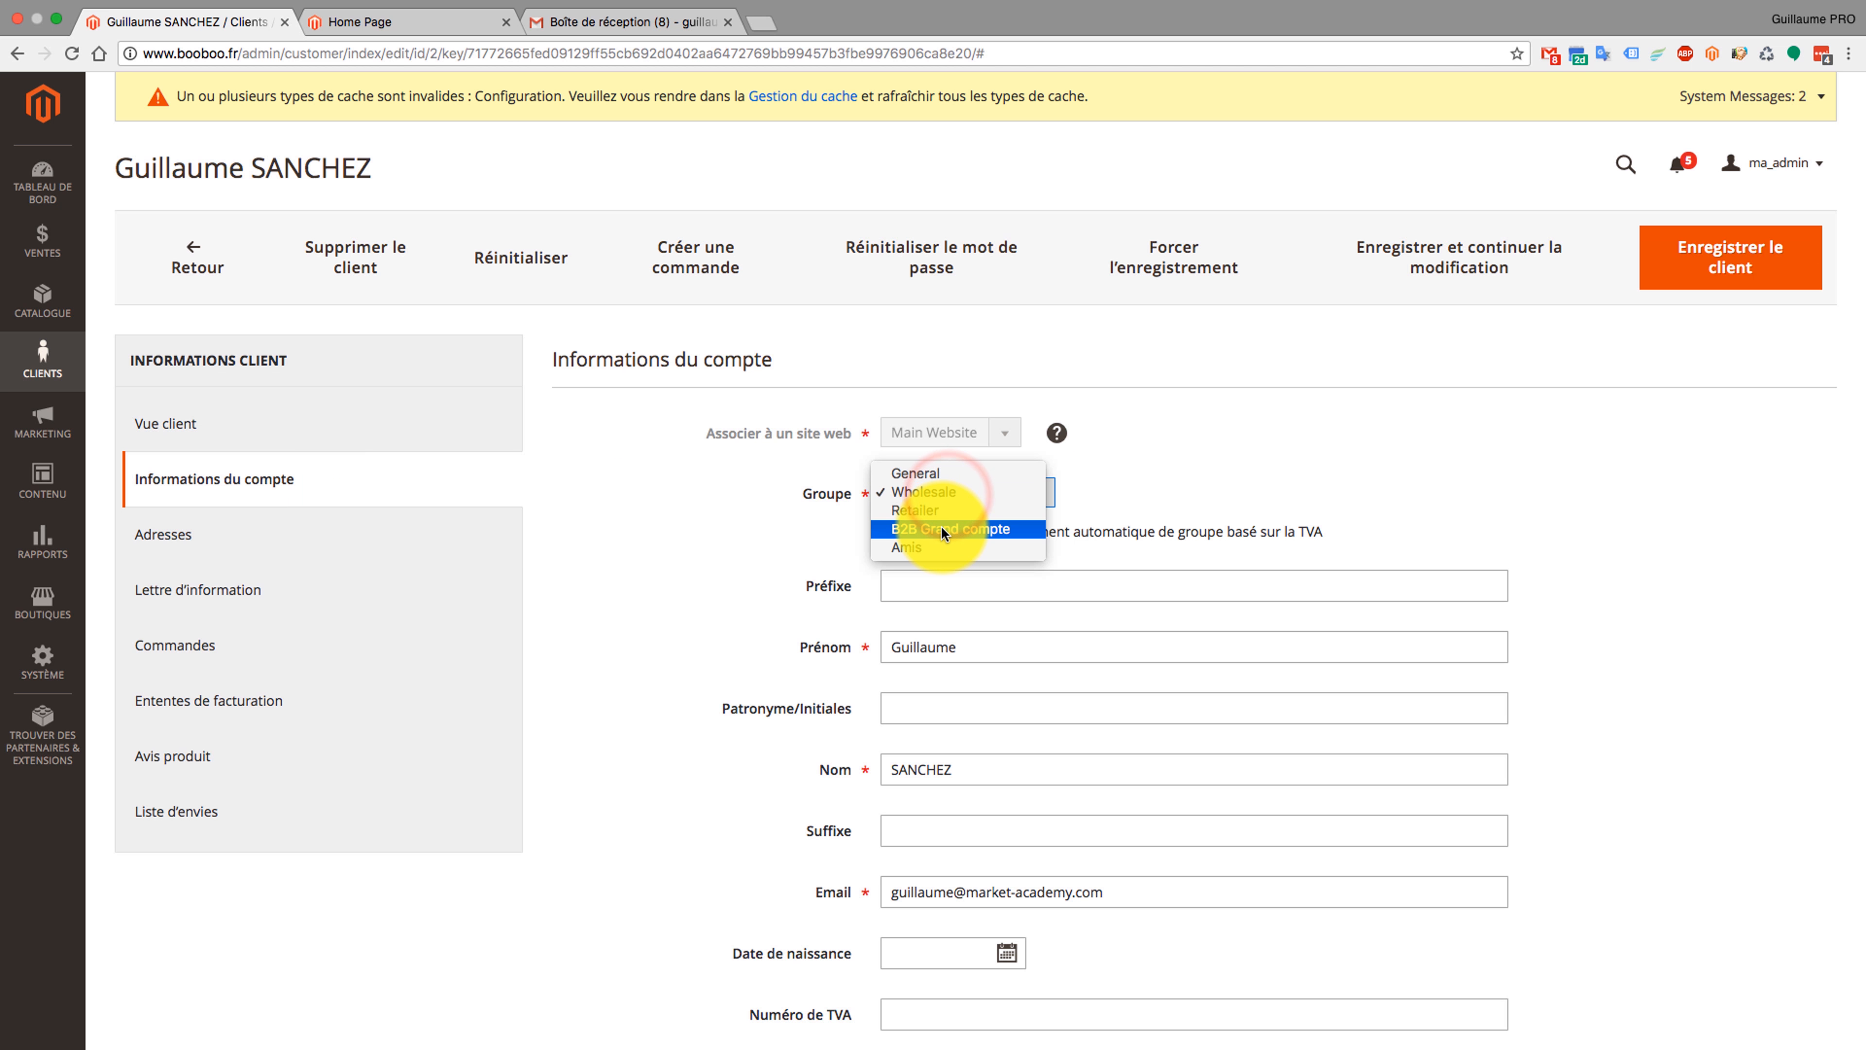
pyautogui.click(943, 528)
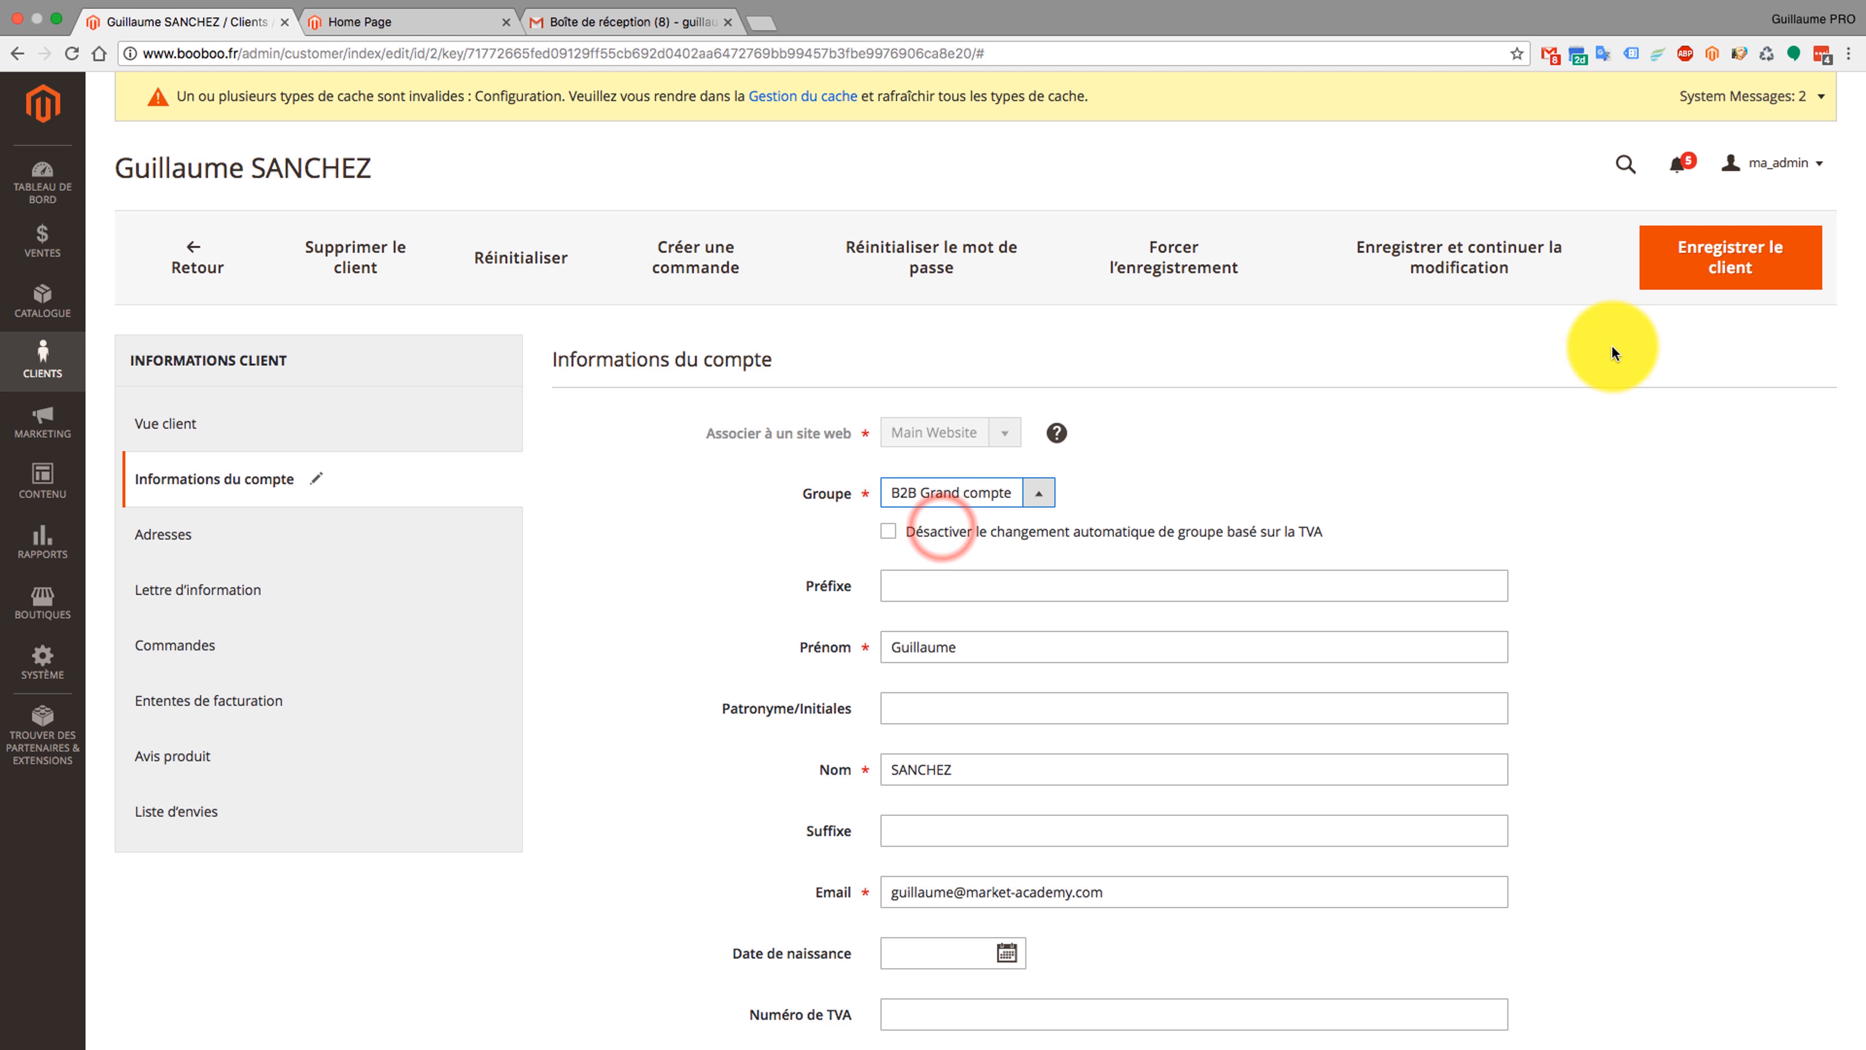
pyautogui.click(1672, 274)
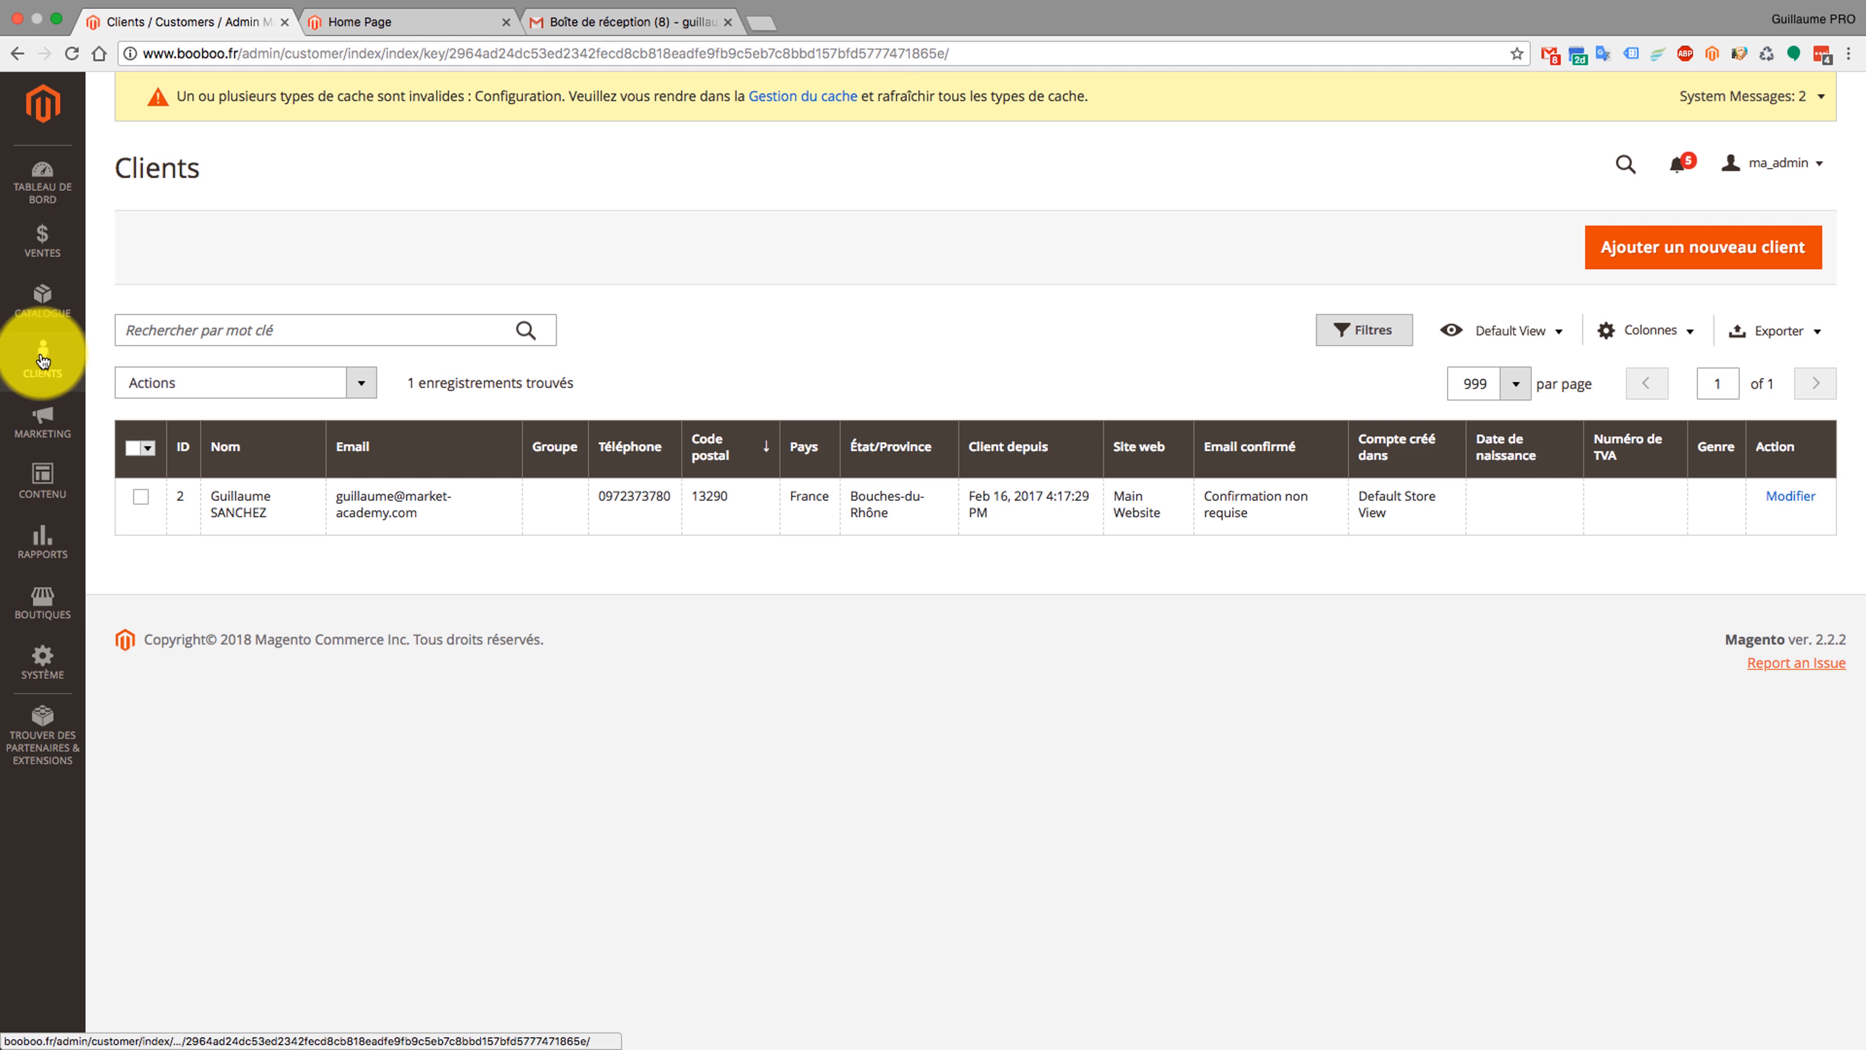
# - Open the advanced pricing of the Sifflet product and set its special price to 10 €
pyautogui.click(42, 300)
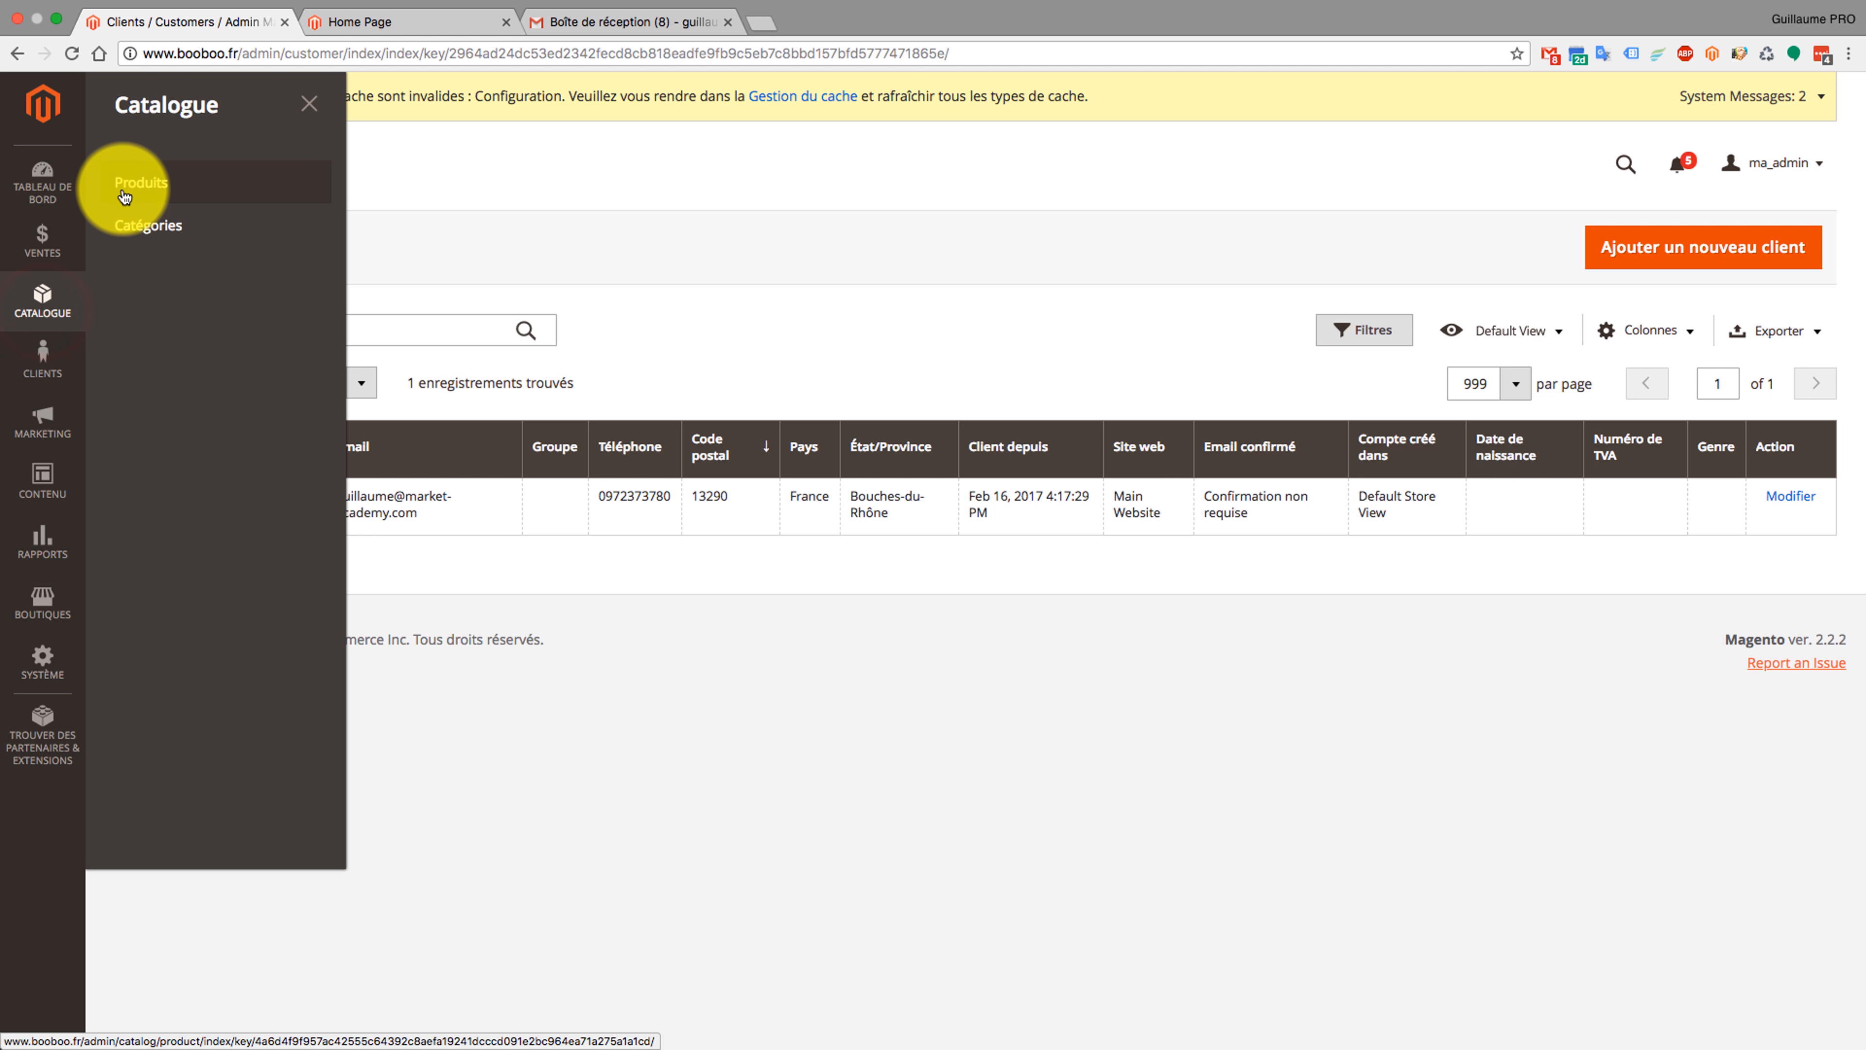
pyautogui.click(140, 184)
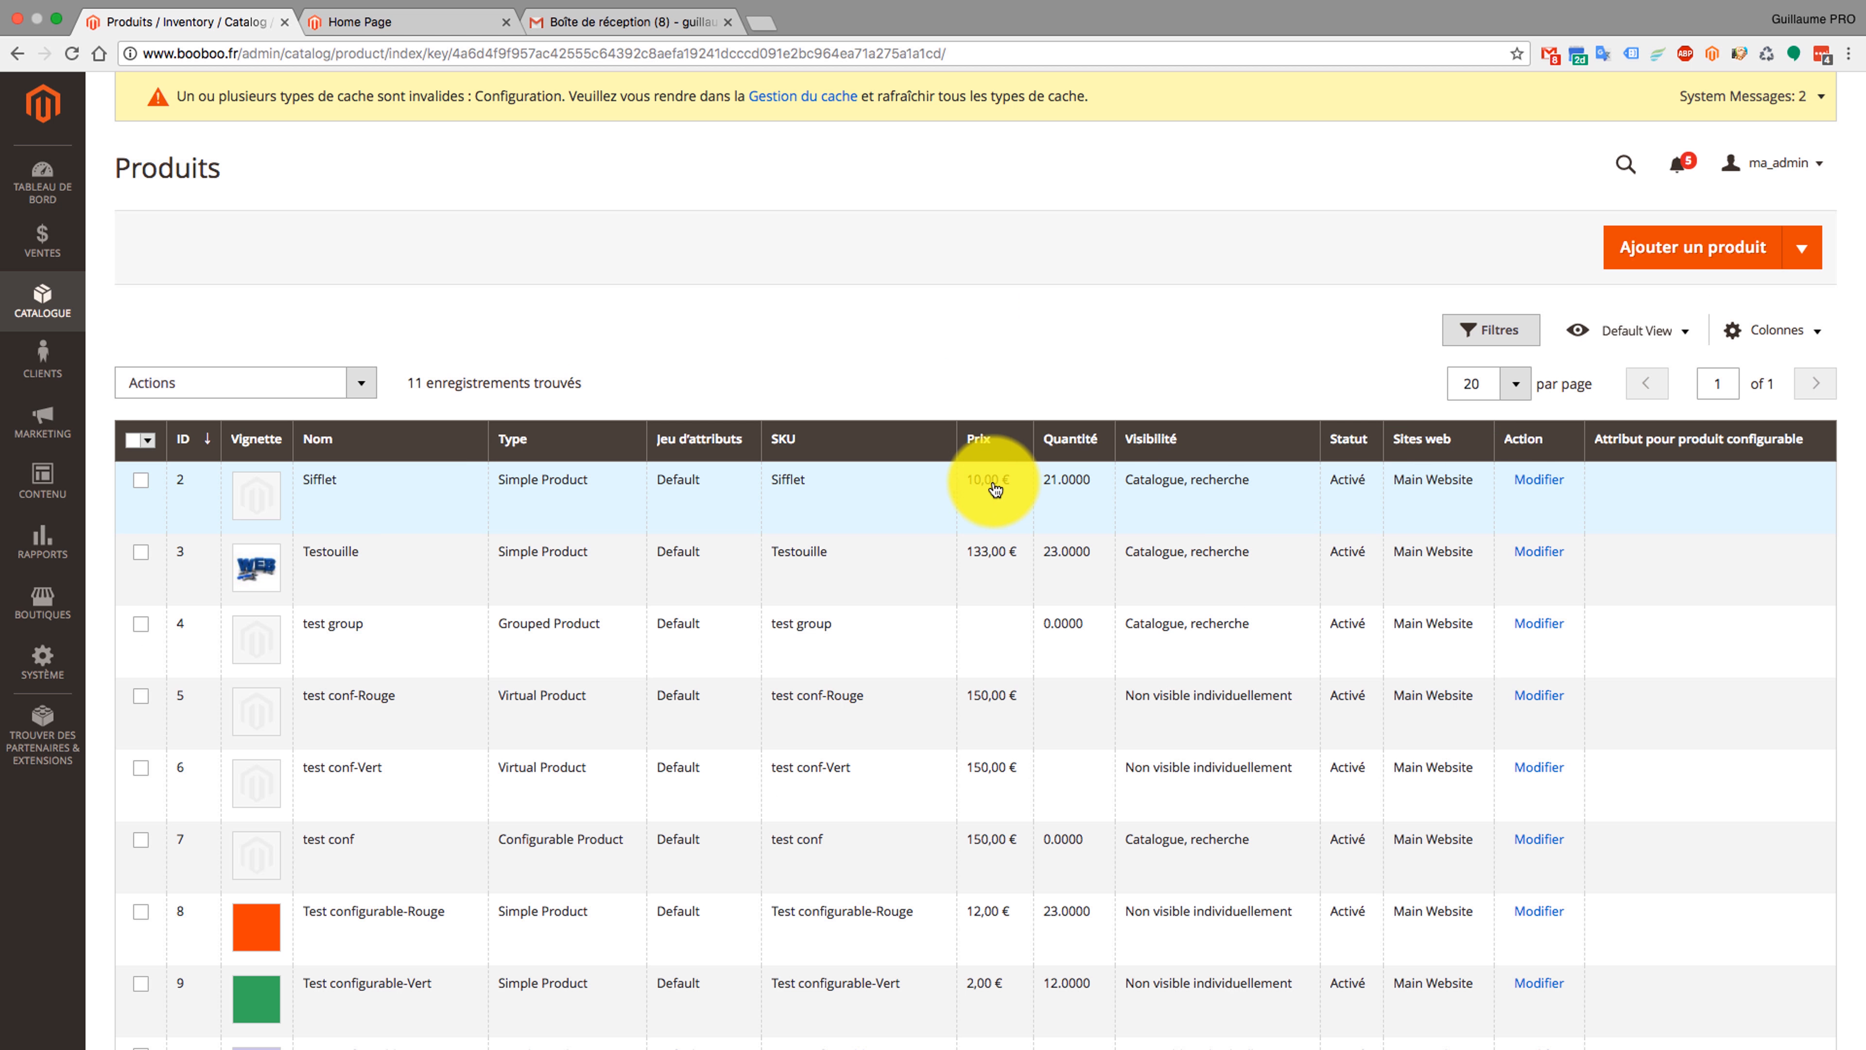
pyautogui.click(1535, 476)
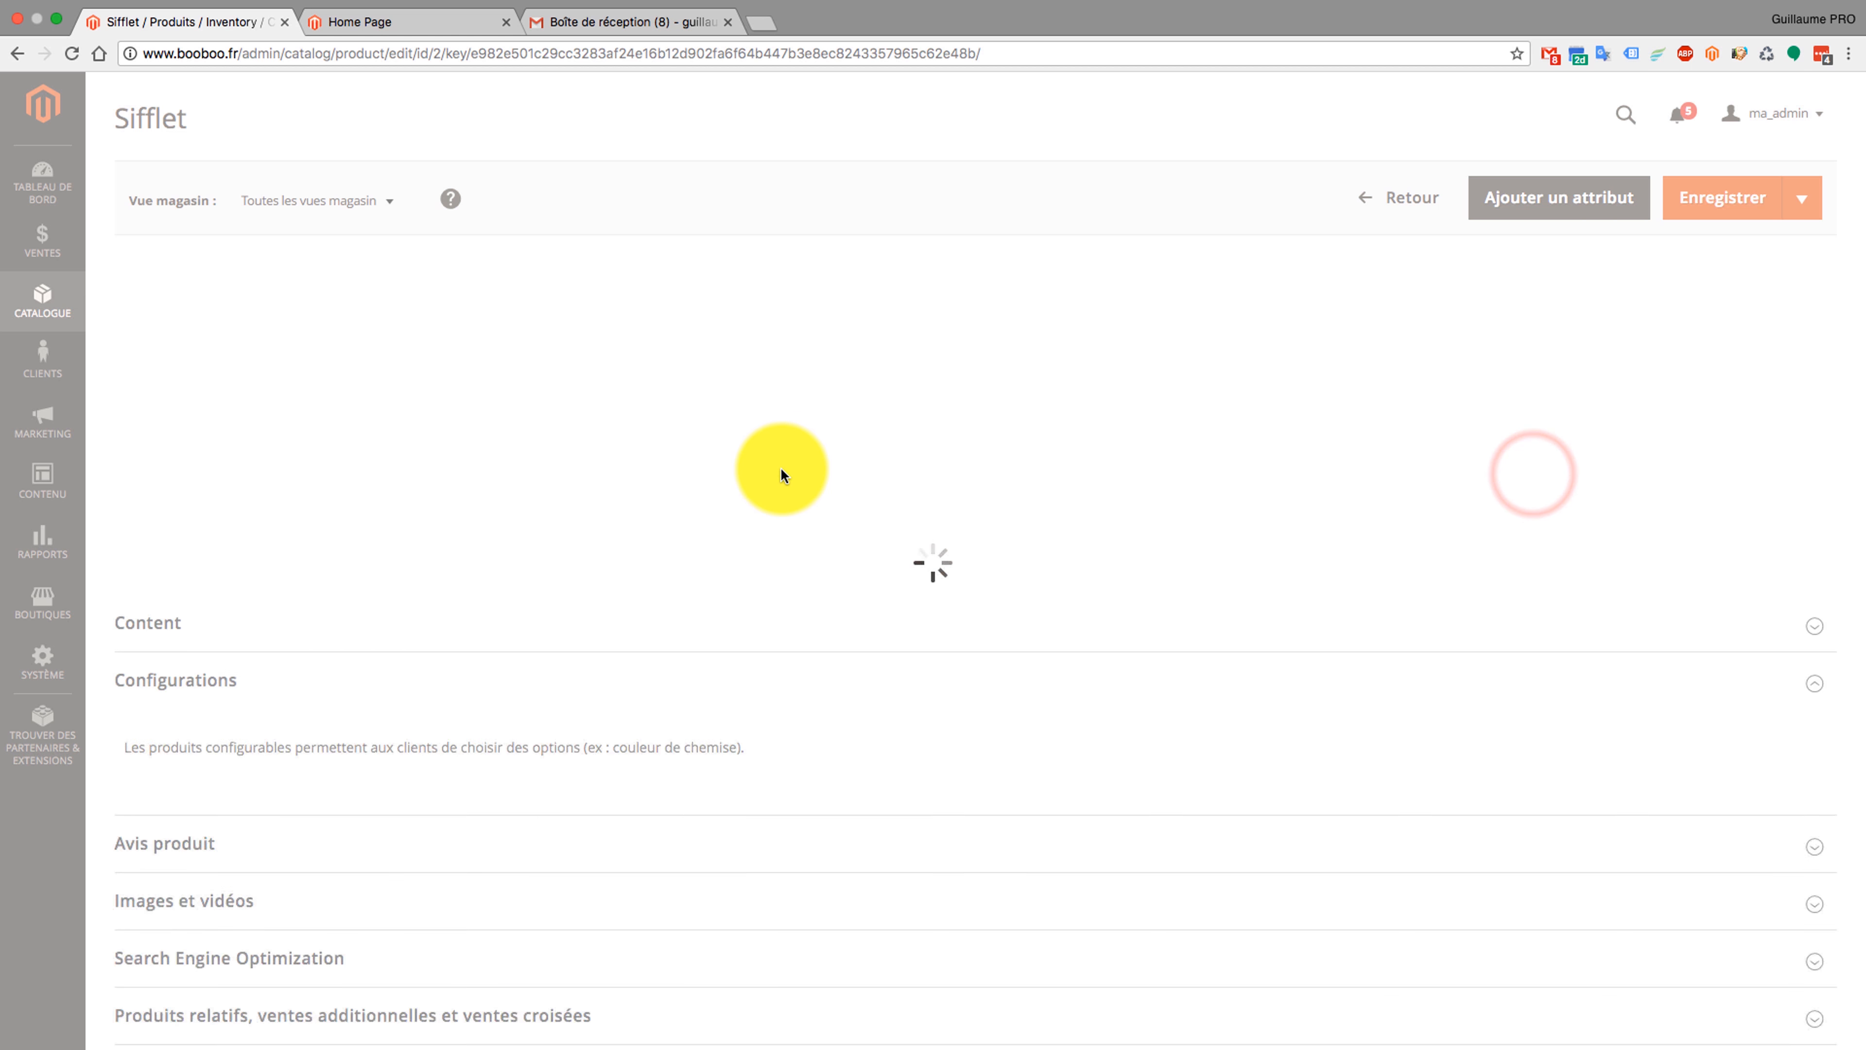
pyautogui.scroll(-2, 781, 469)
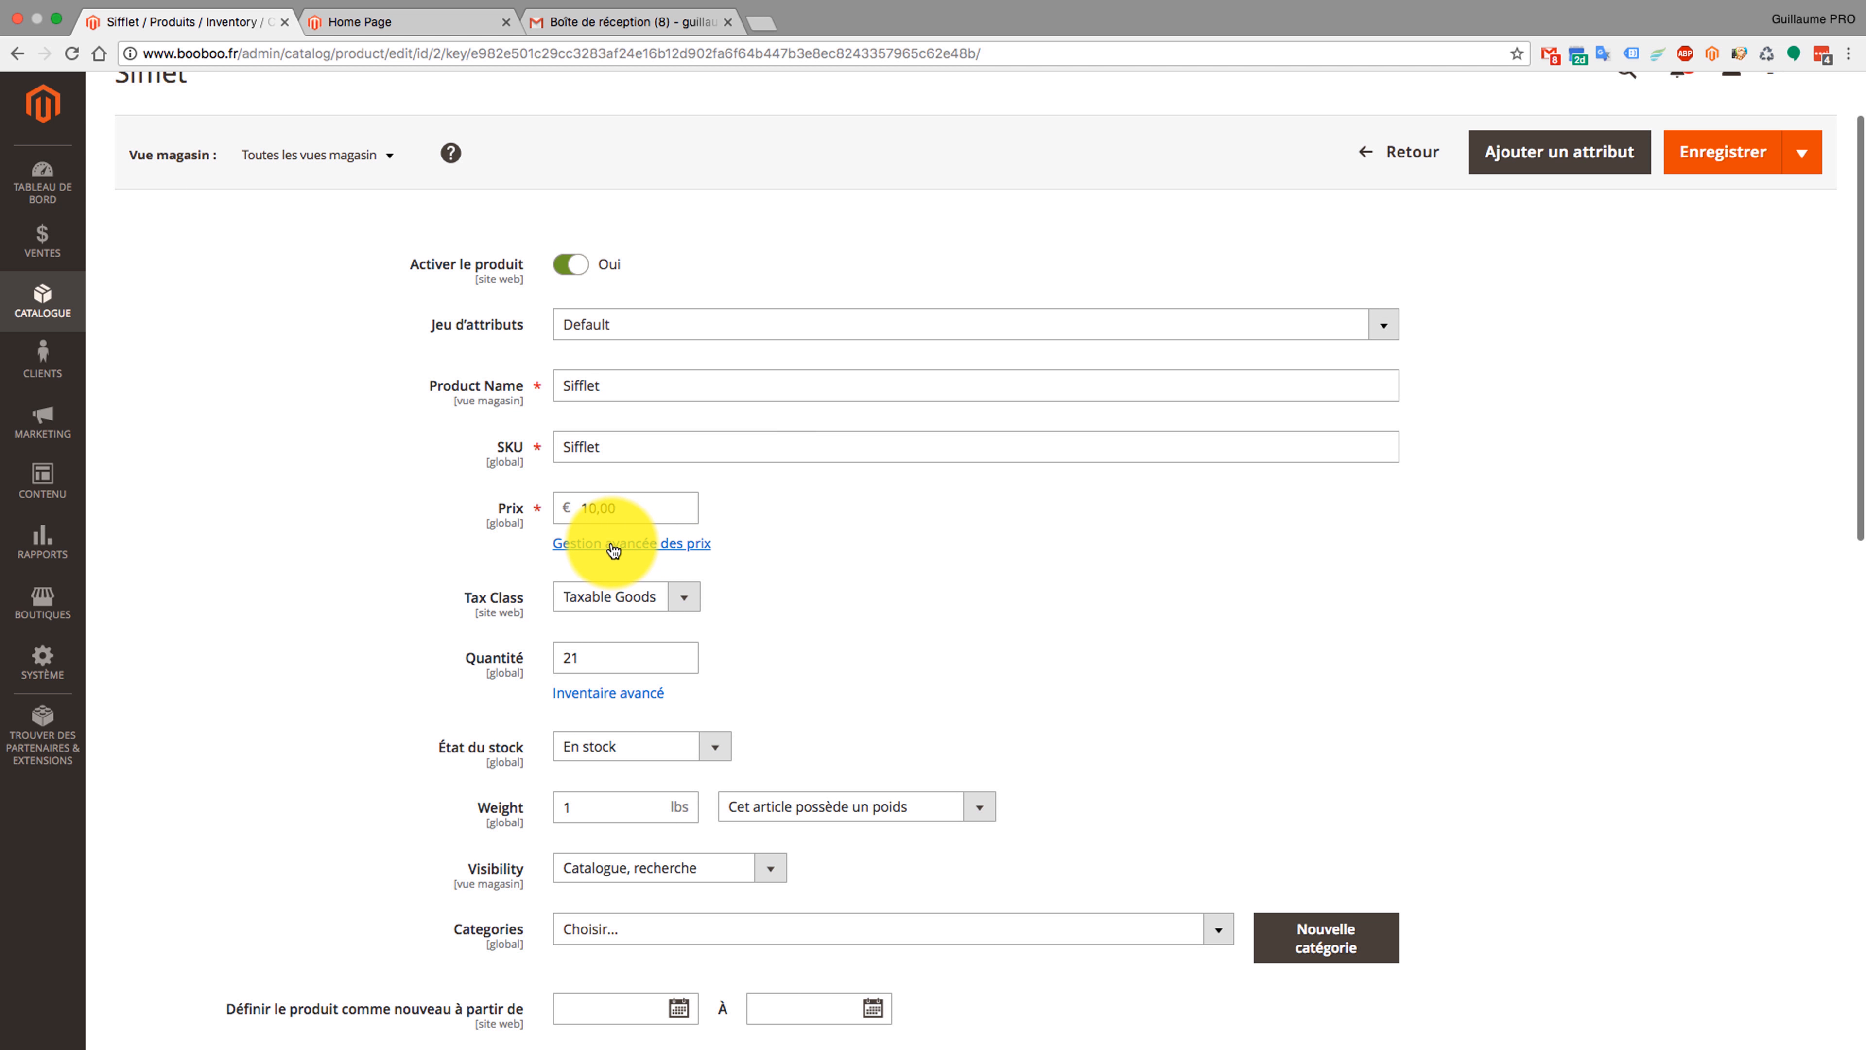
pyautogui.click(614, 545)
pyautogui.click(621, 288)
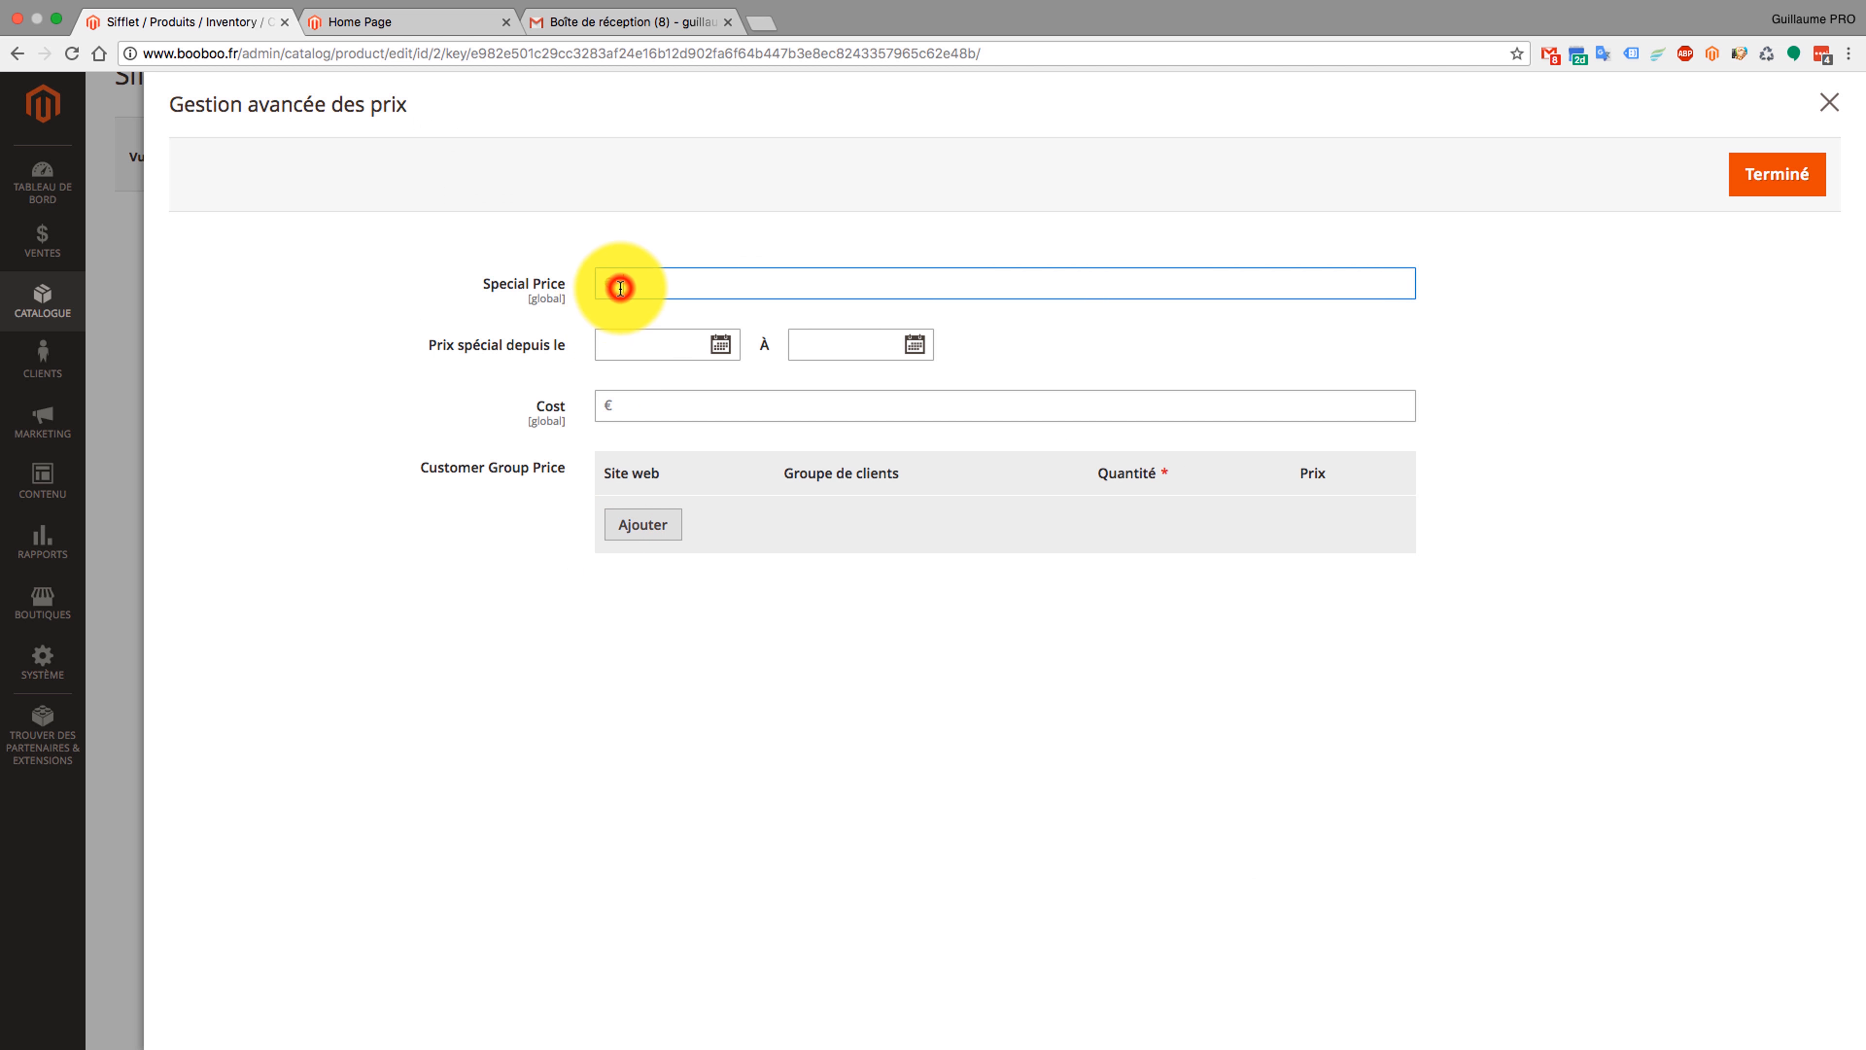
pyautogui.write('10')
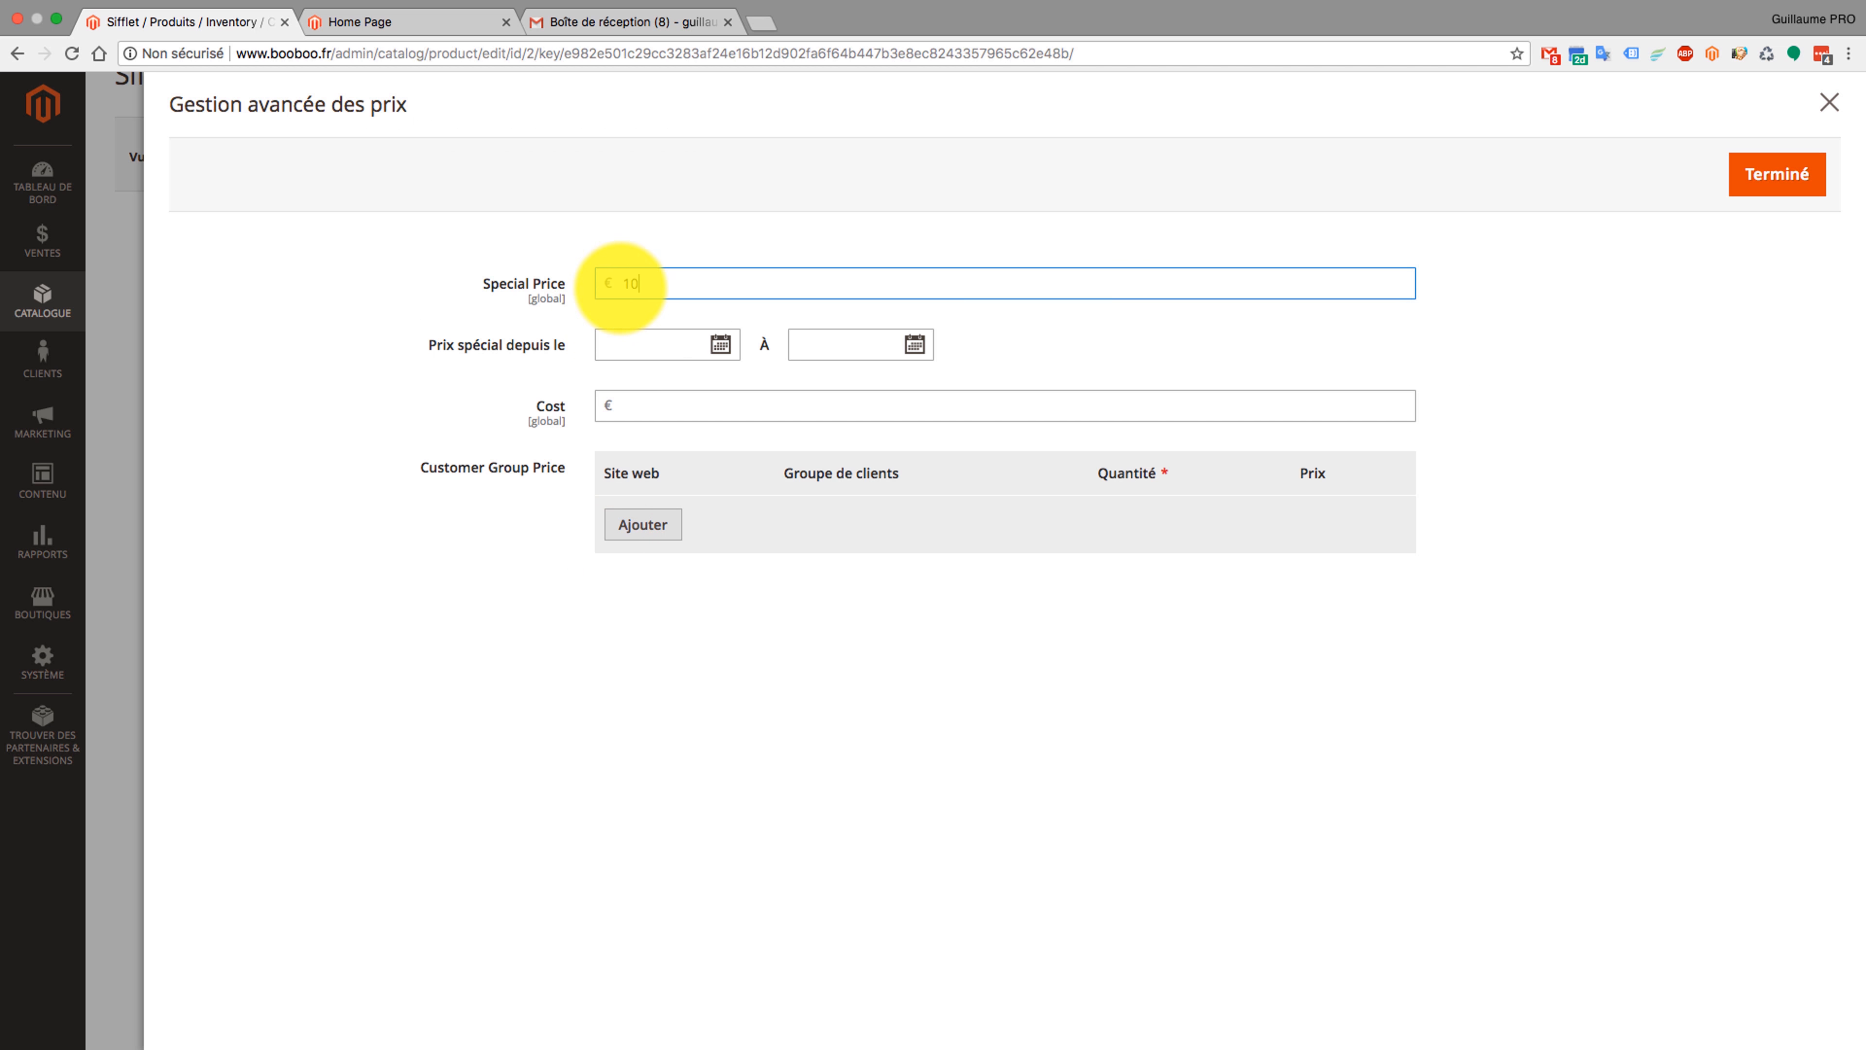
# - Add two customer group price rows and set the first to Amis, quantity 1, fixed price 9 €
pyautogui.click(648, 537)
pyautogui.click(643, 586)
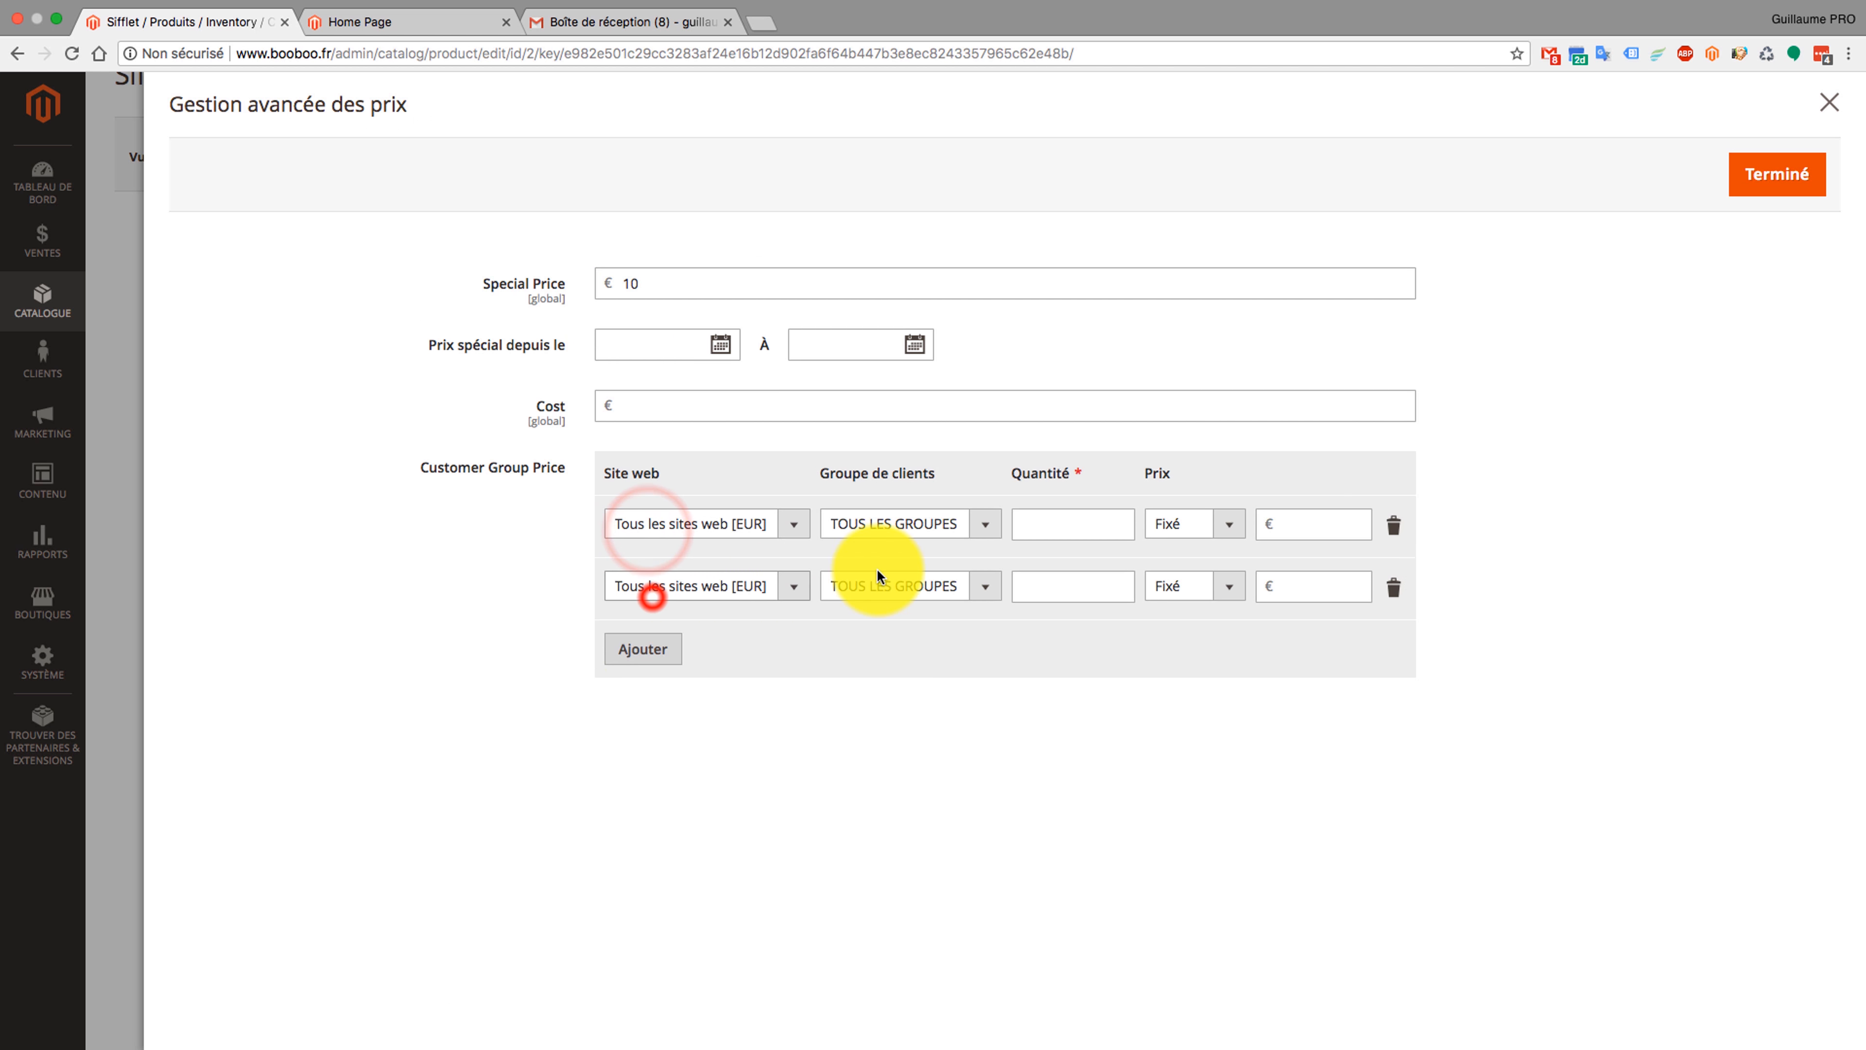
pyautogui.click(947, 524)
pyautogui.click(867, 633)
pyautogui.click(1032, 525)
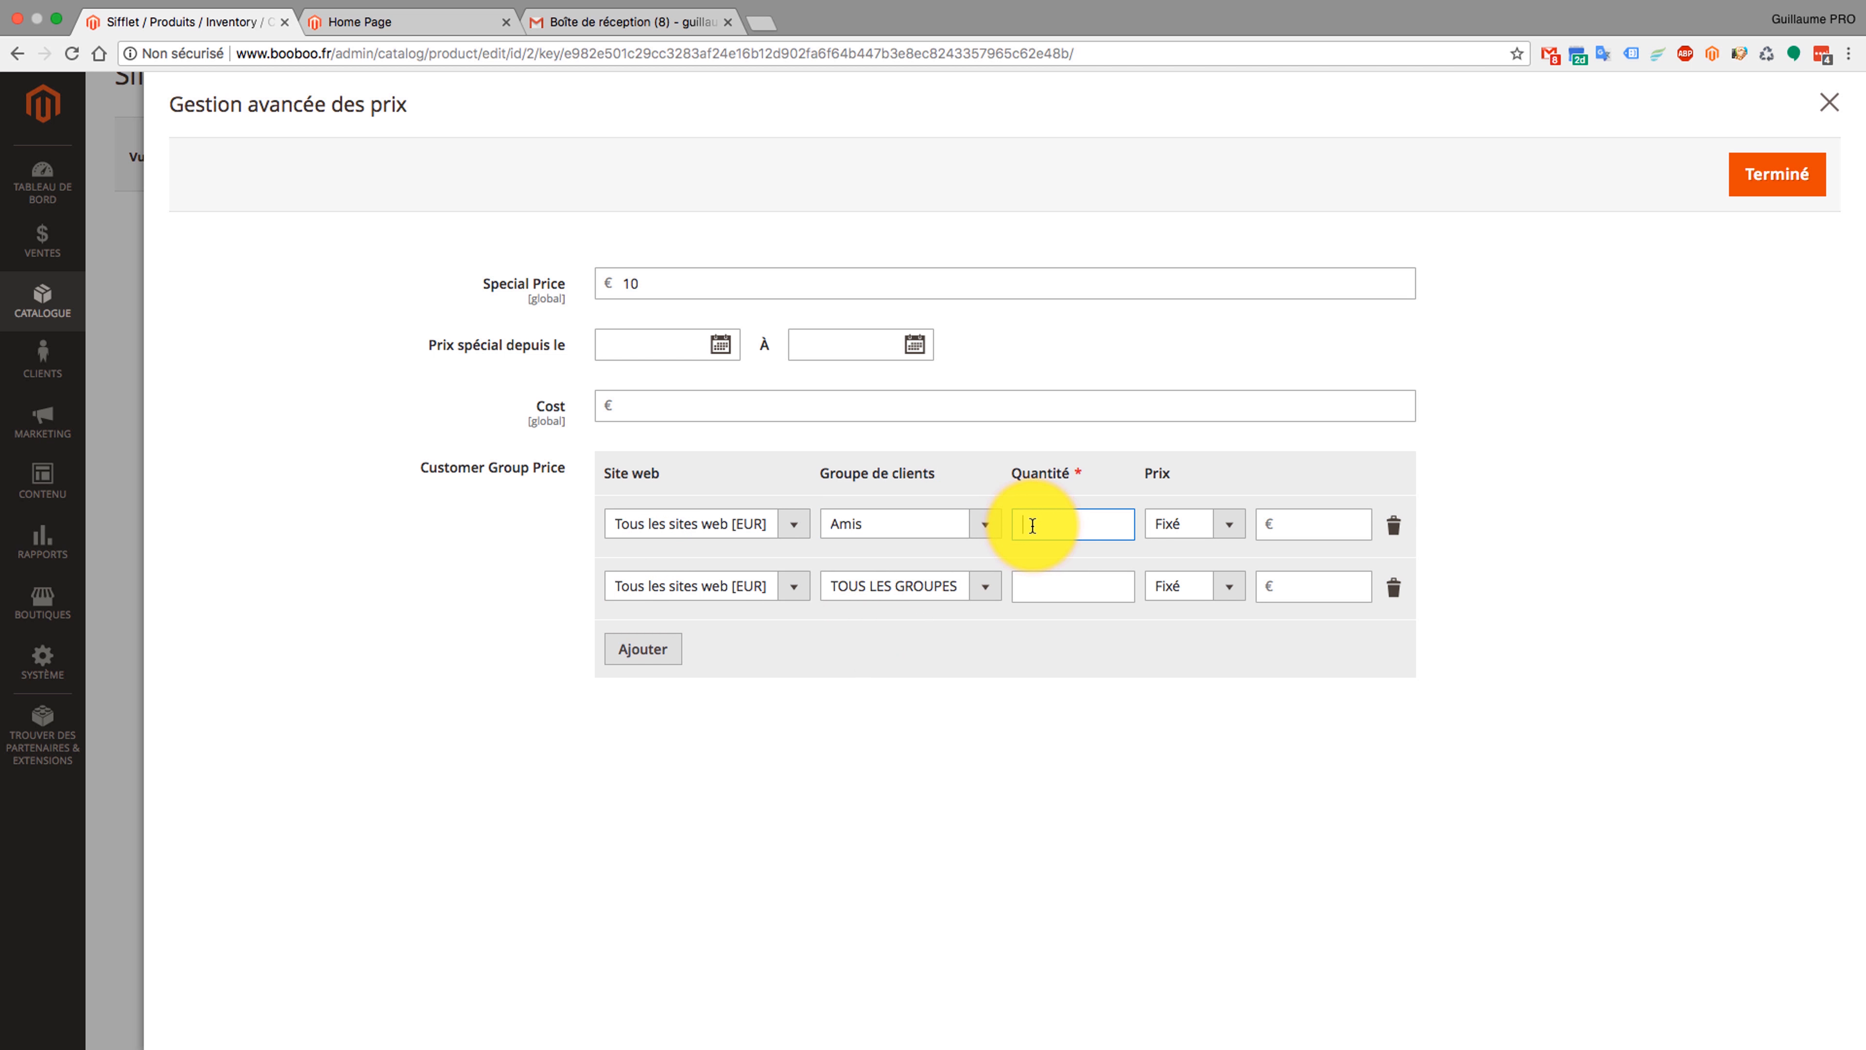
pyautogui.click(1283, 521)
pyautogui.write('9')
# - Set the second row to B2B Grand compte, quantity 10, fixed price 5 €, change the Amis price to 4 €, and save the product
pyautogui.click(1055, 584)
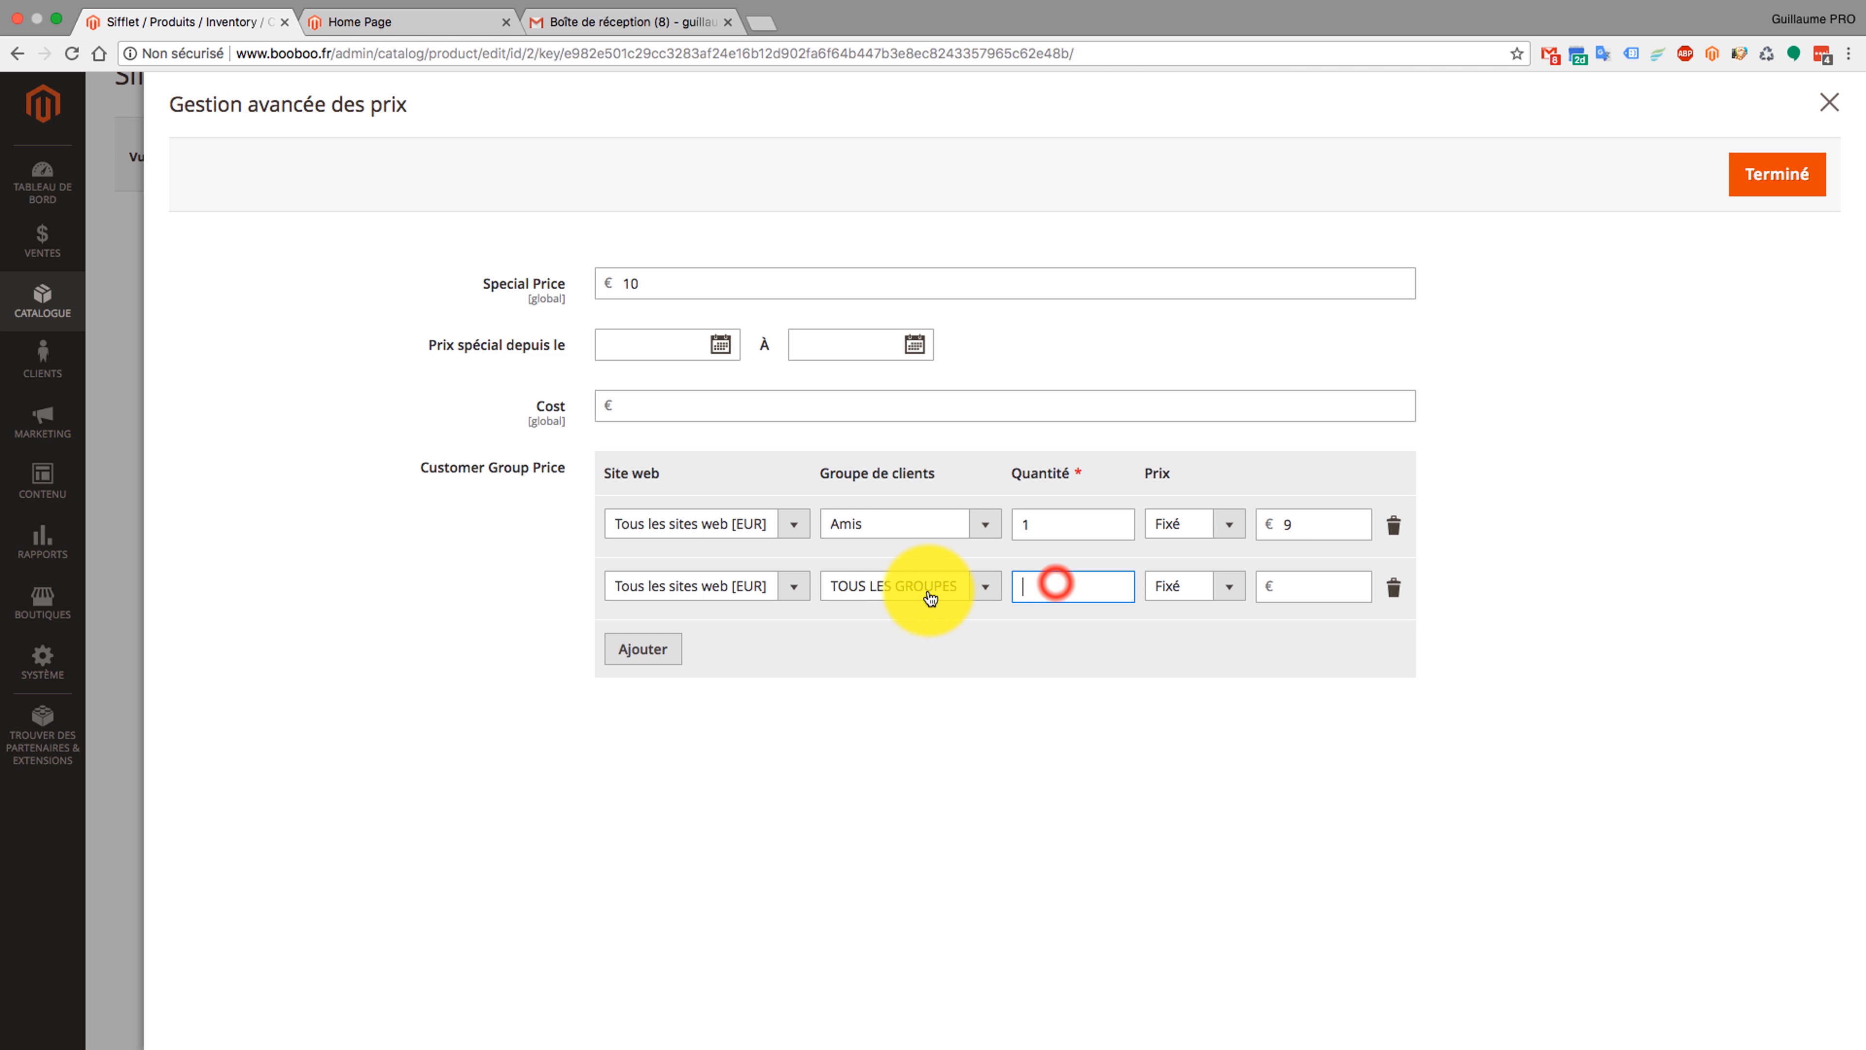
pyautogui.click(873, 585)
pyautogui.click(869, 677)
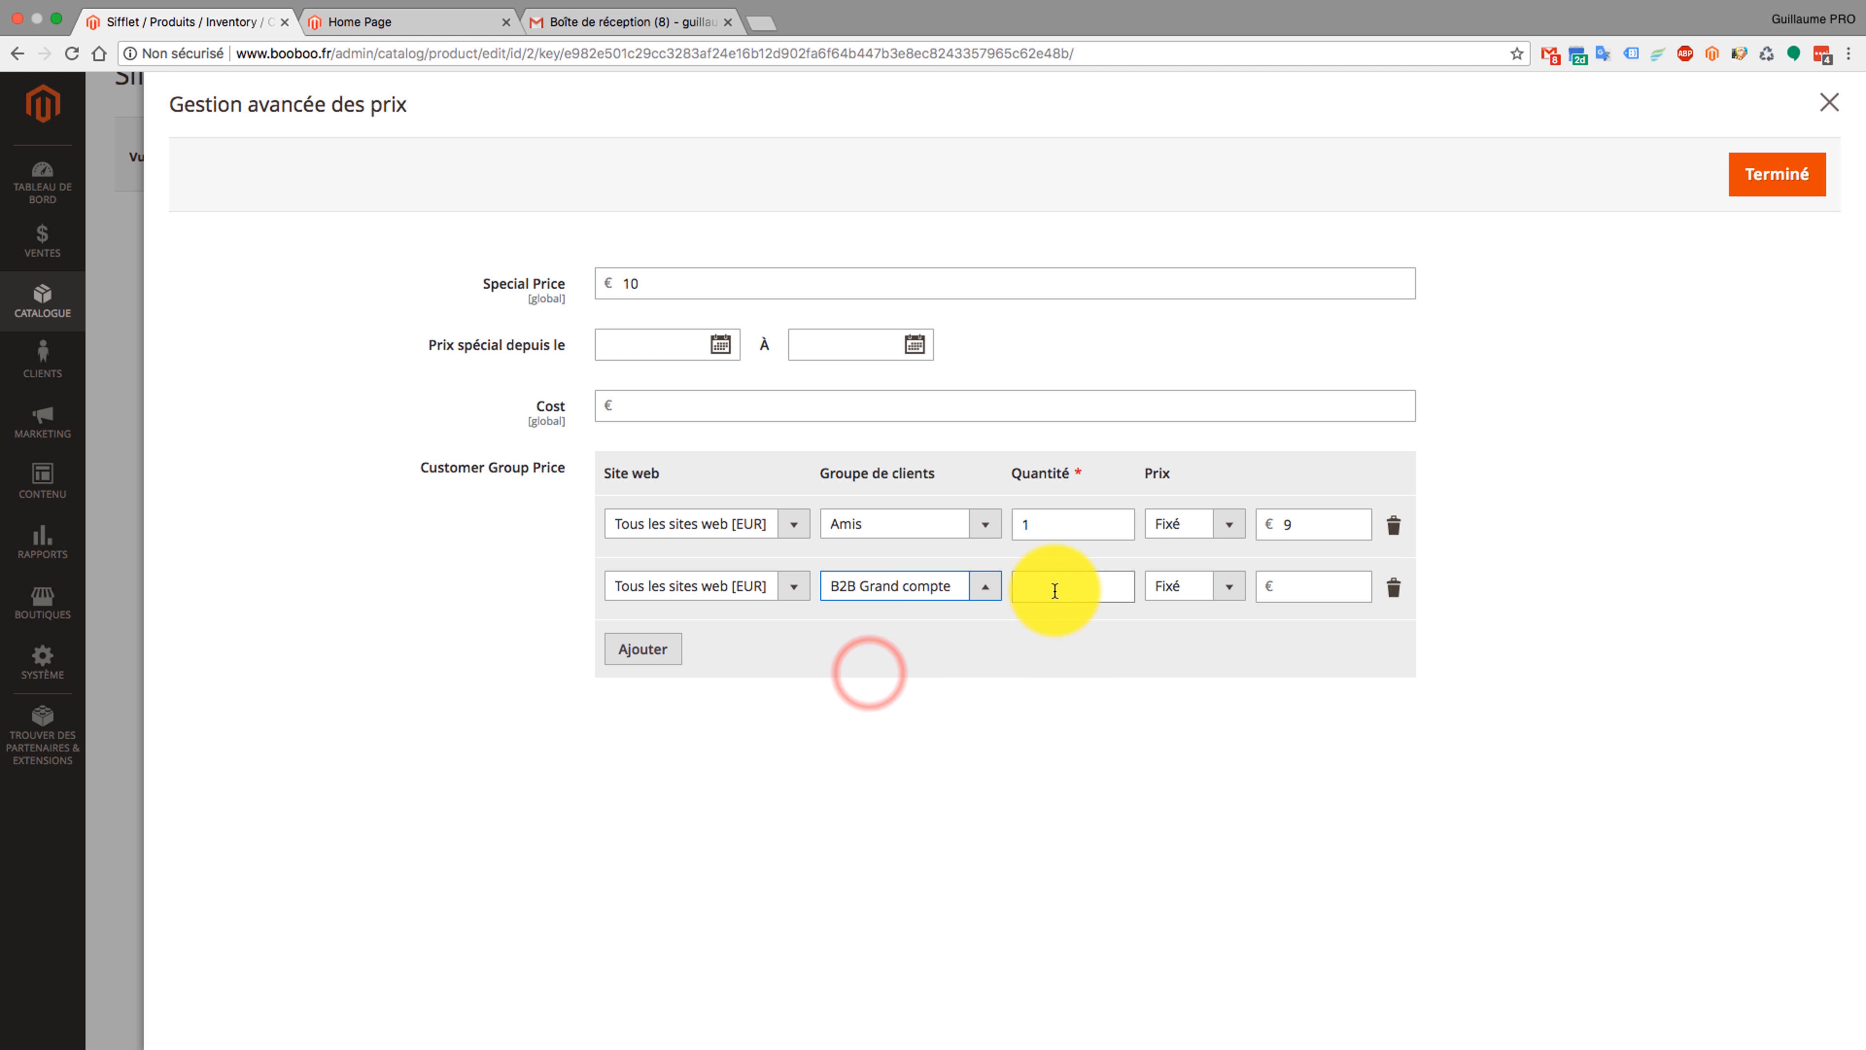
pyautogui.click(1055, 588)
pyautogui.click(1279, 583)
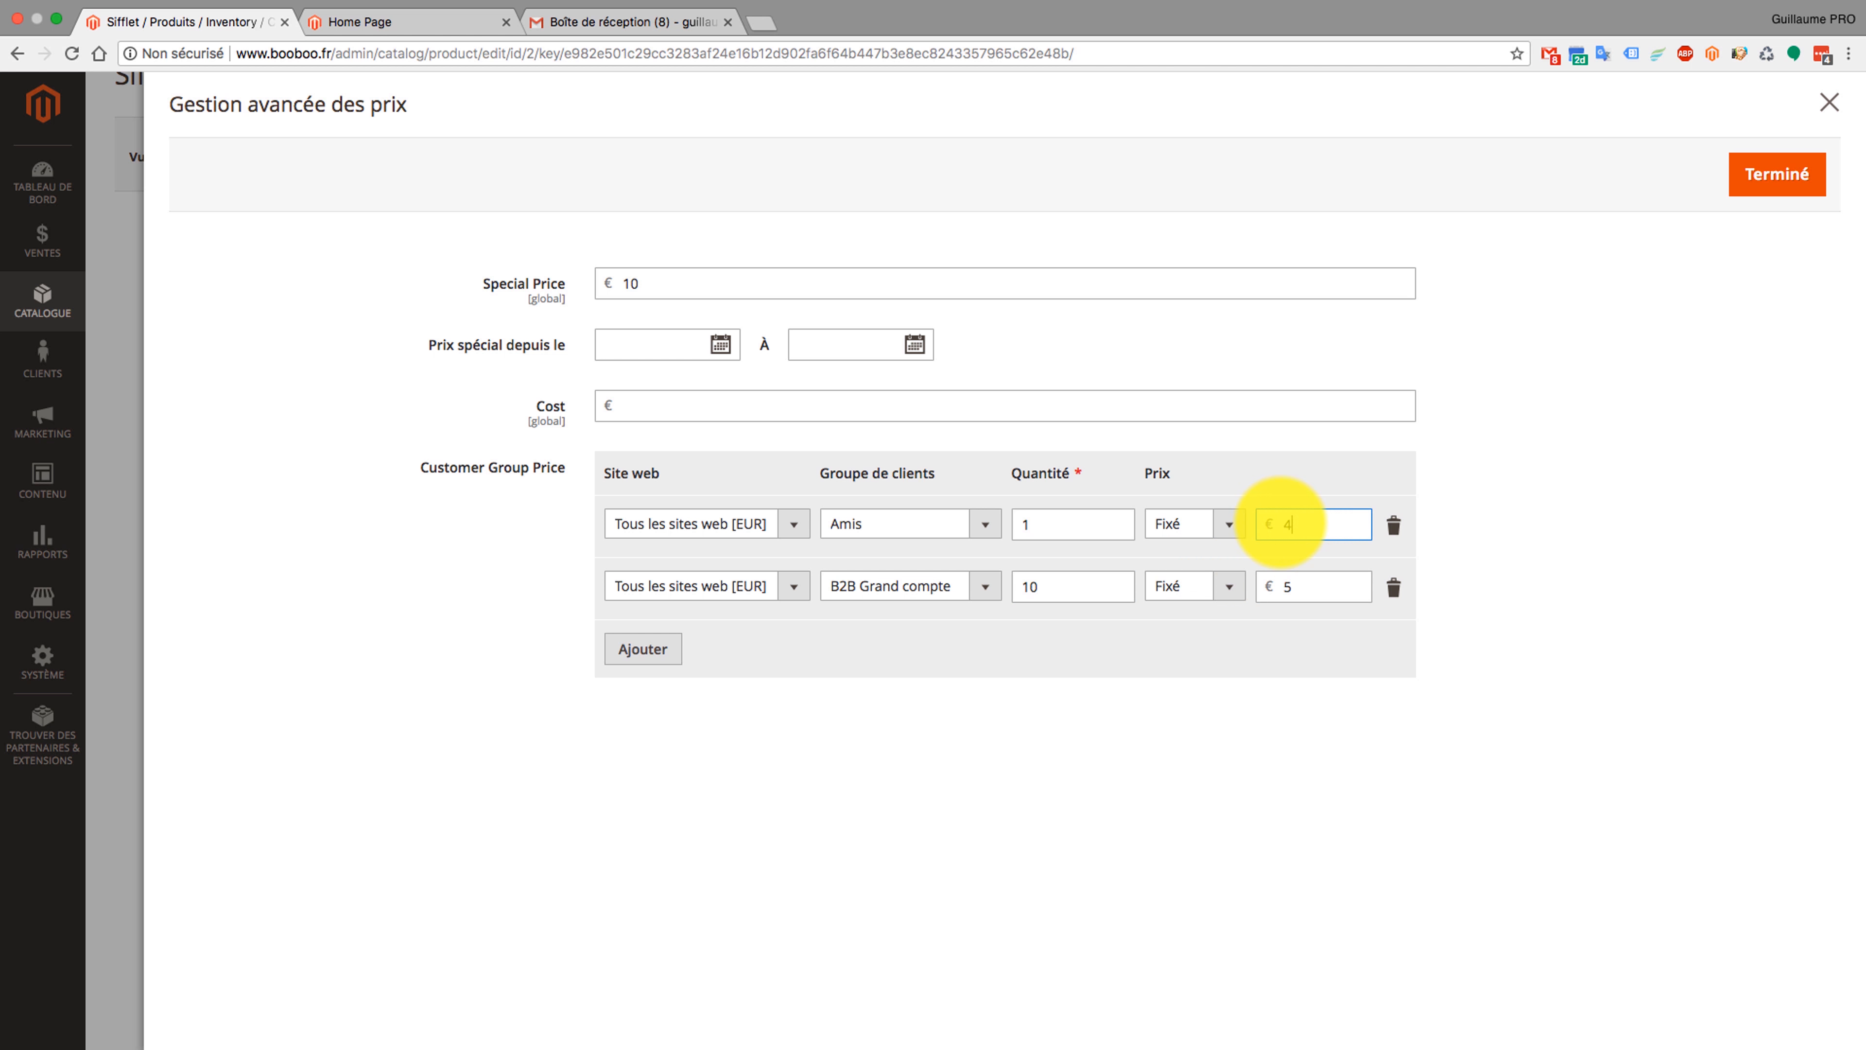
pyautogui.click(1765, 174)
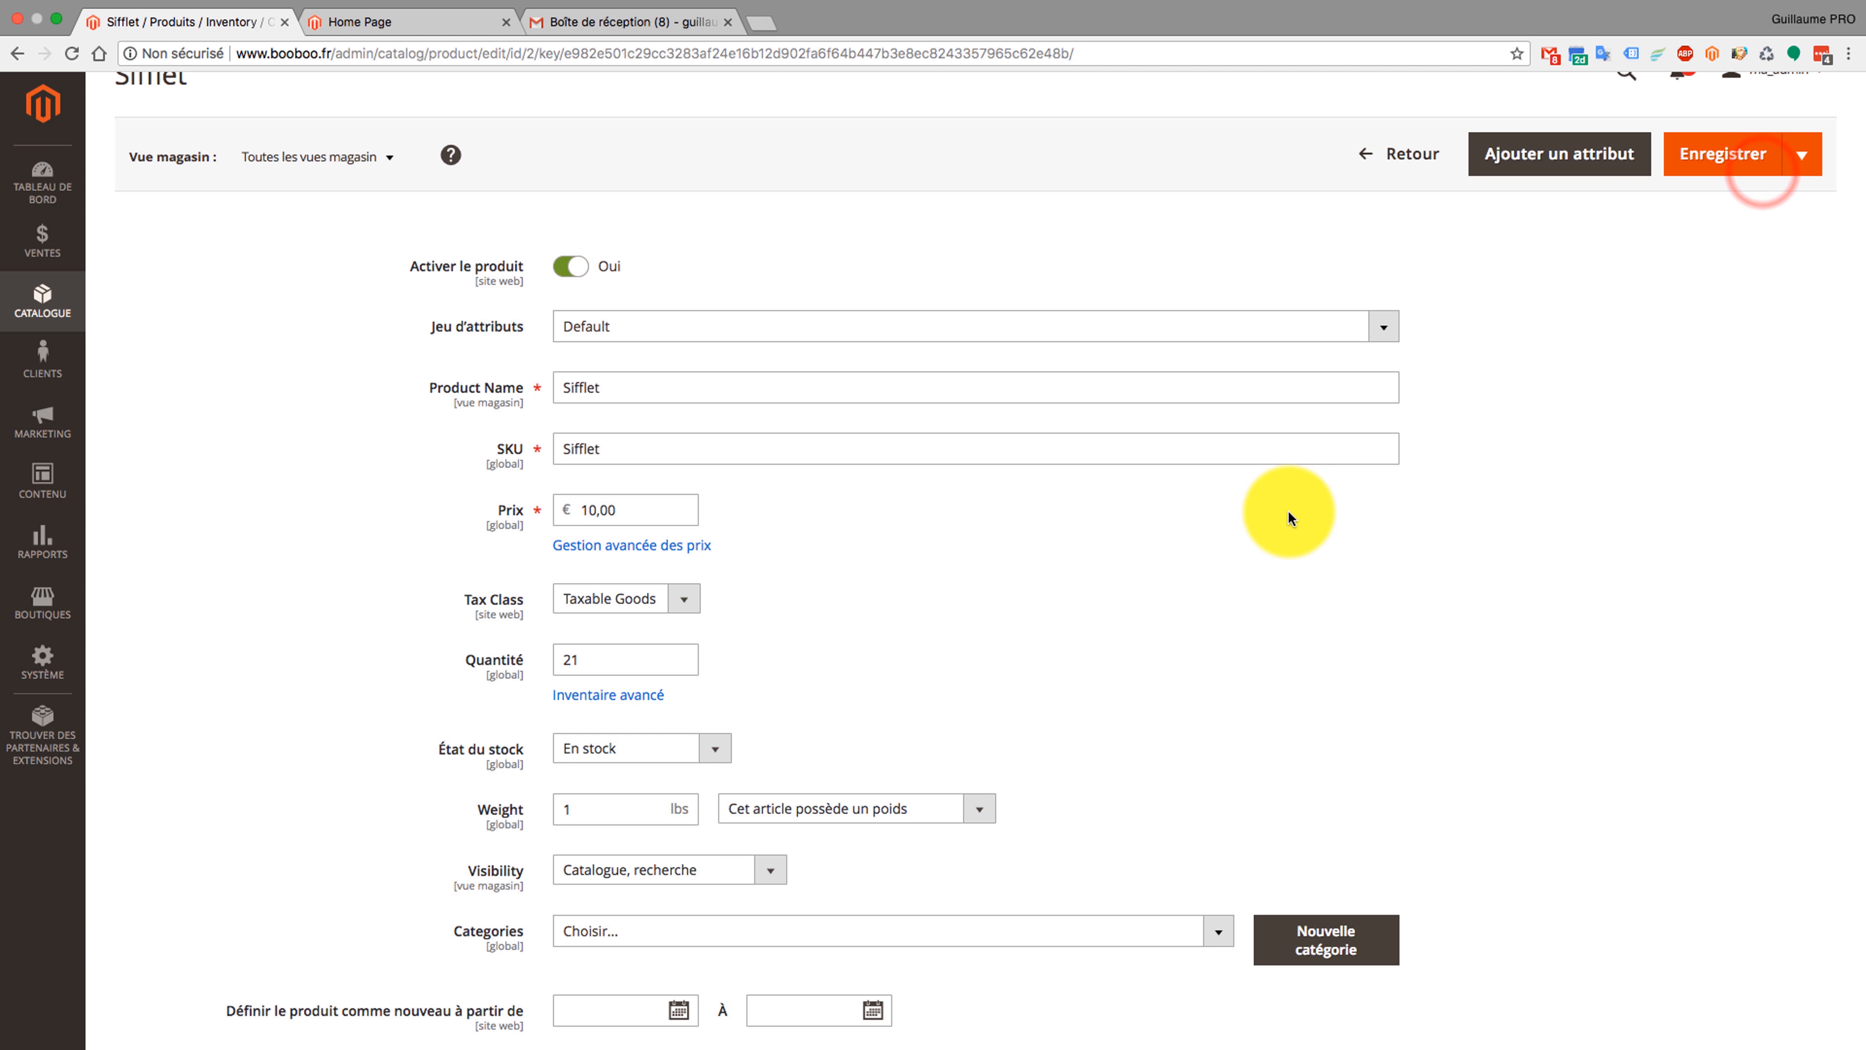
pyautogui.click(1736, 157)
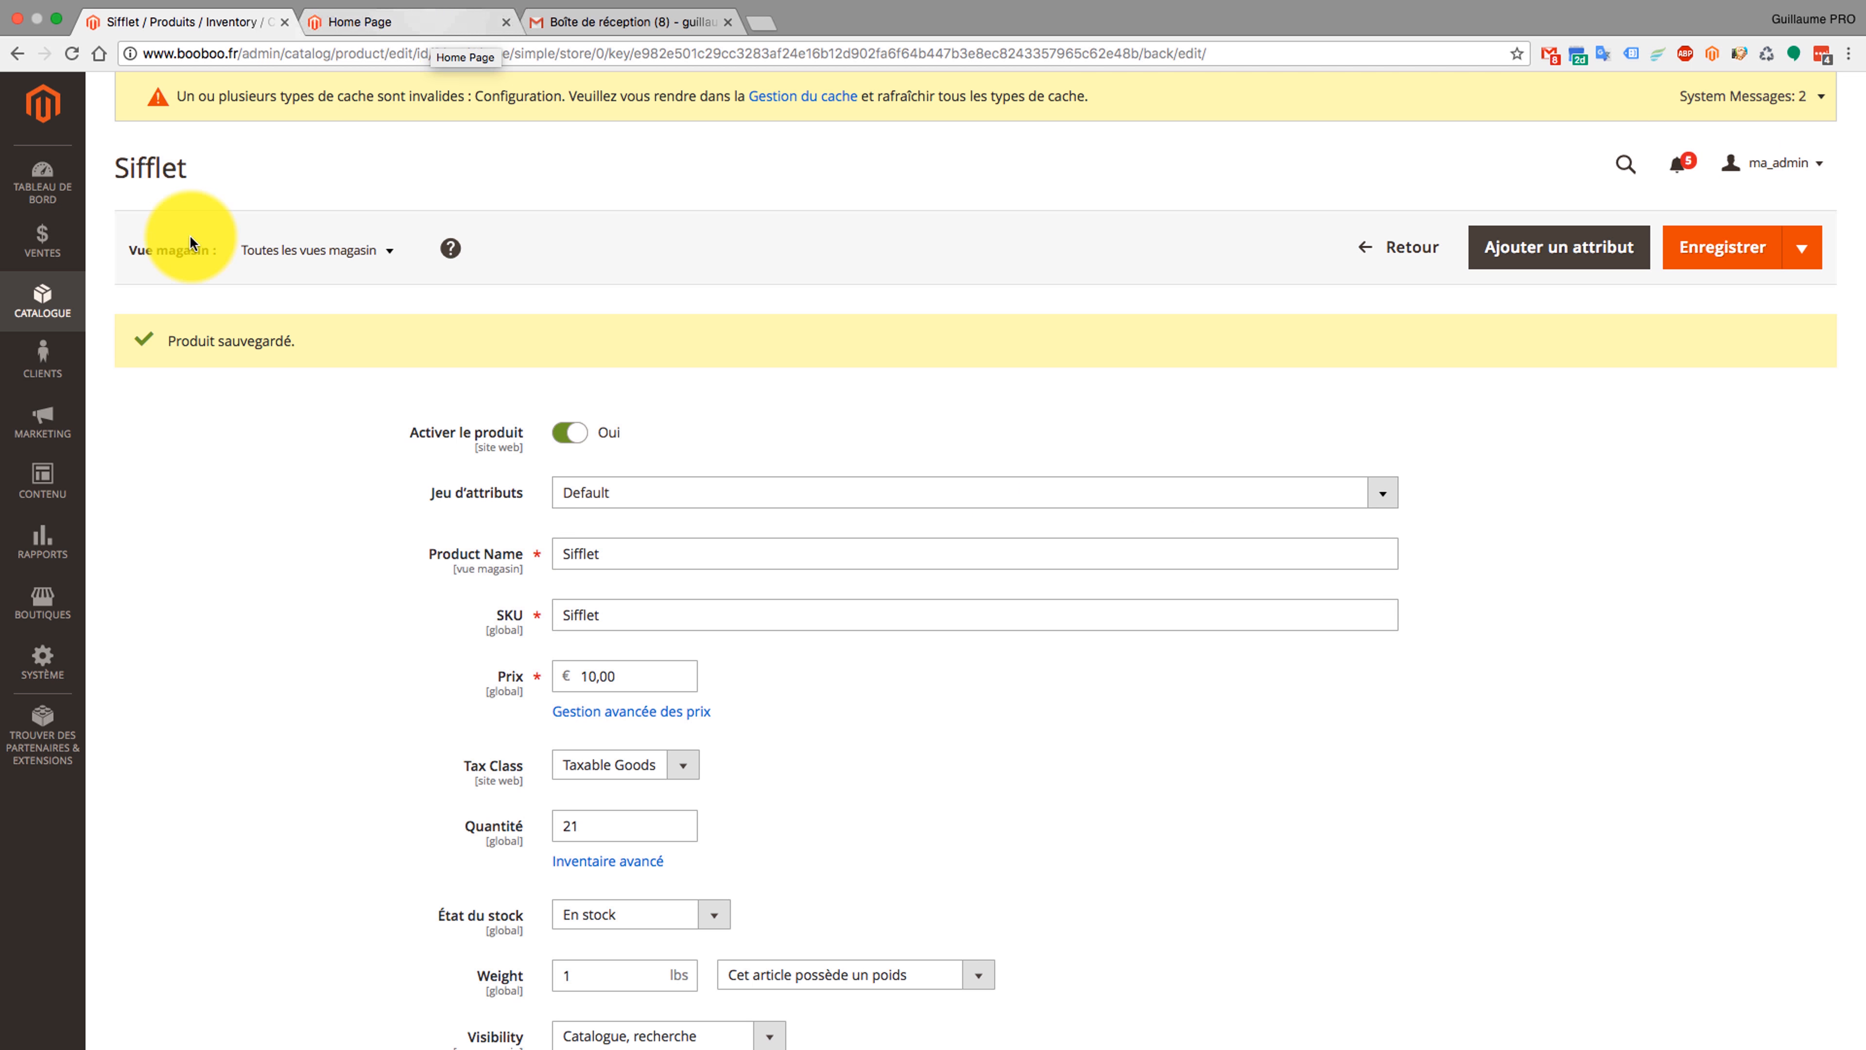
# - Open the existing customer's account information, set the customer group to Amis, and save the customer
pyautogui.click(44, 357)
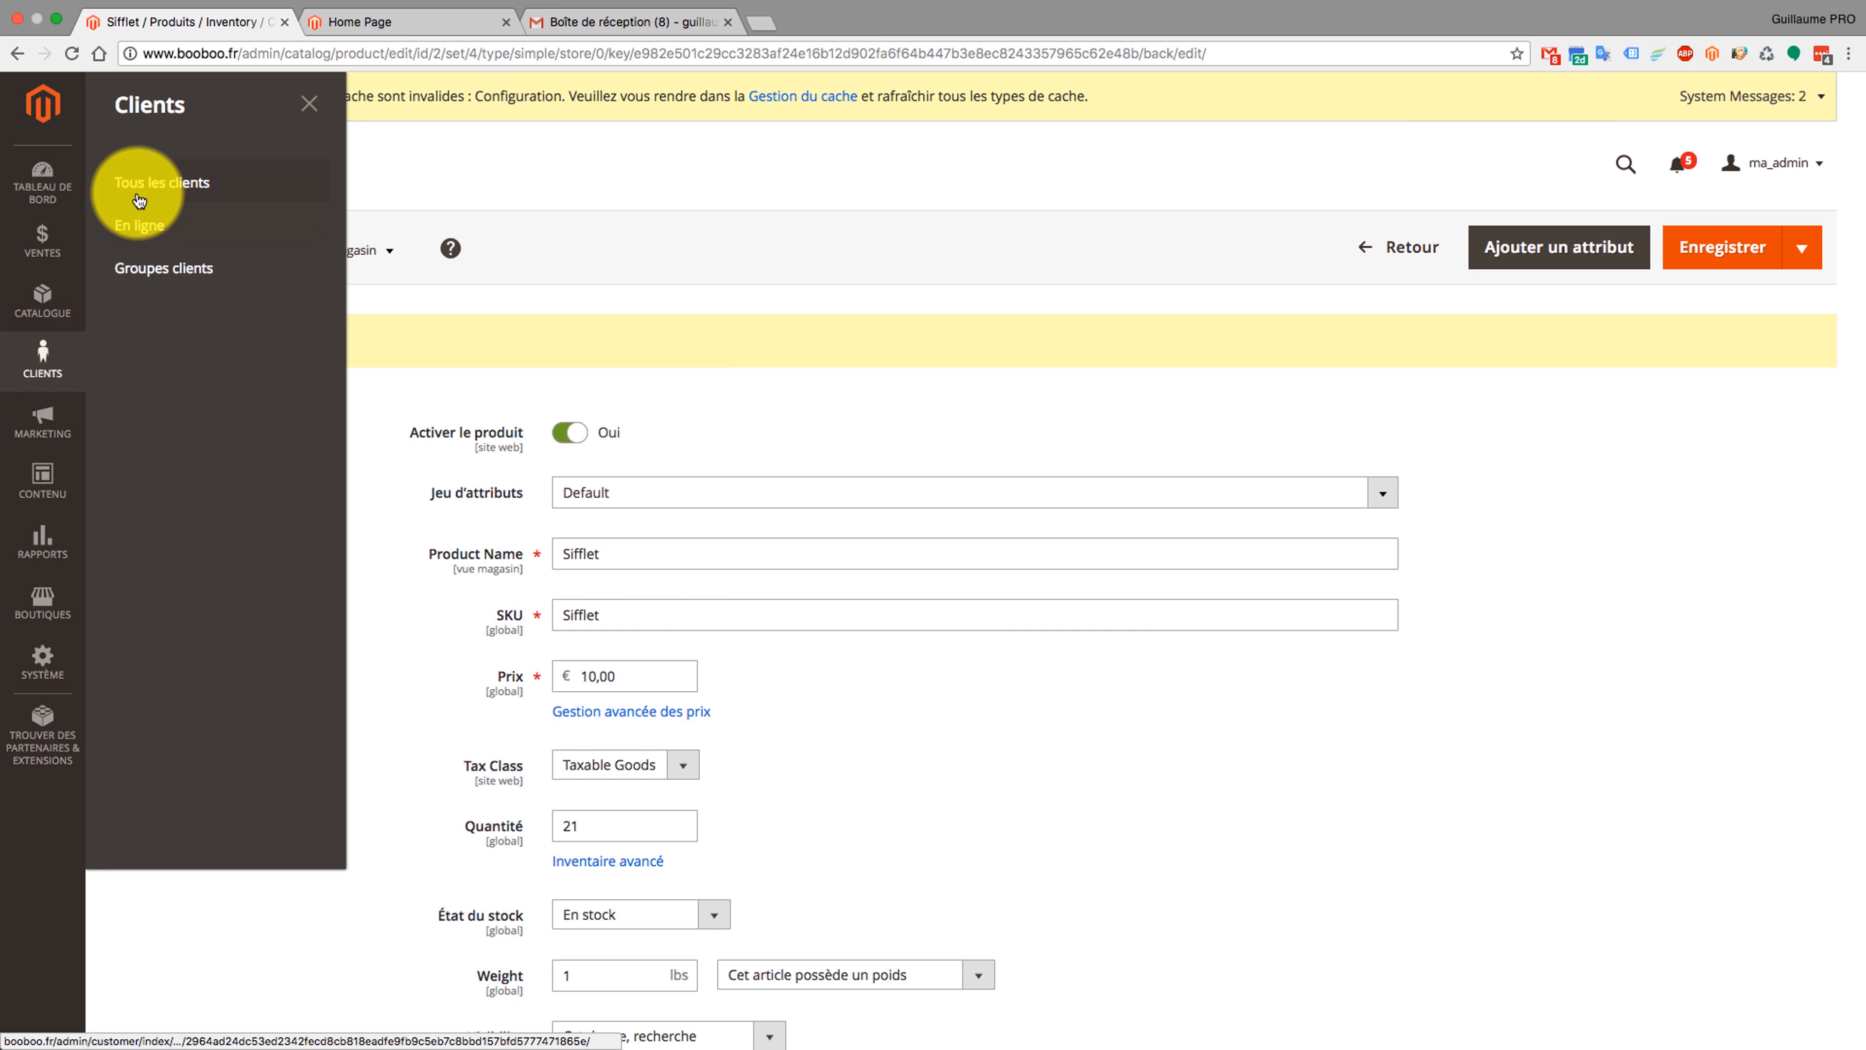
pyautogui.click(137, 195)
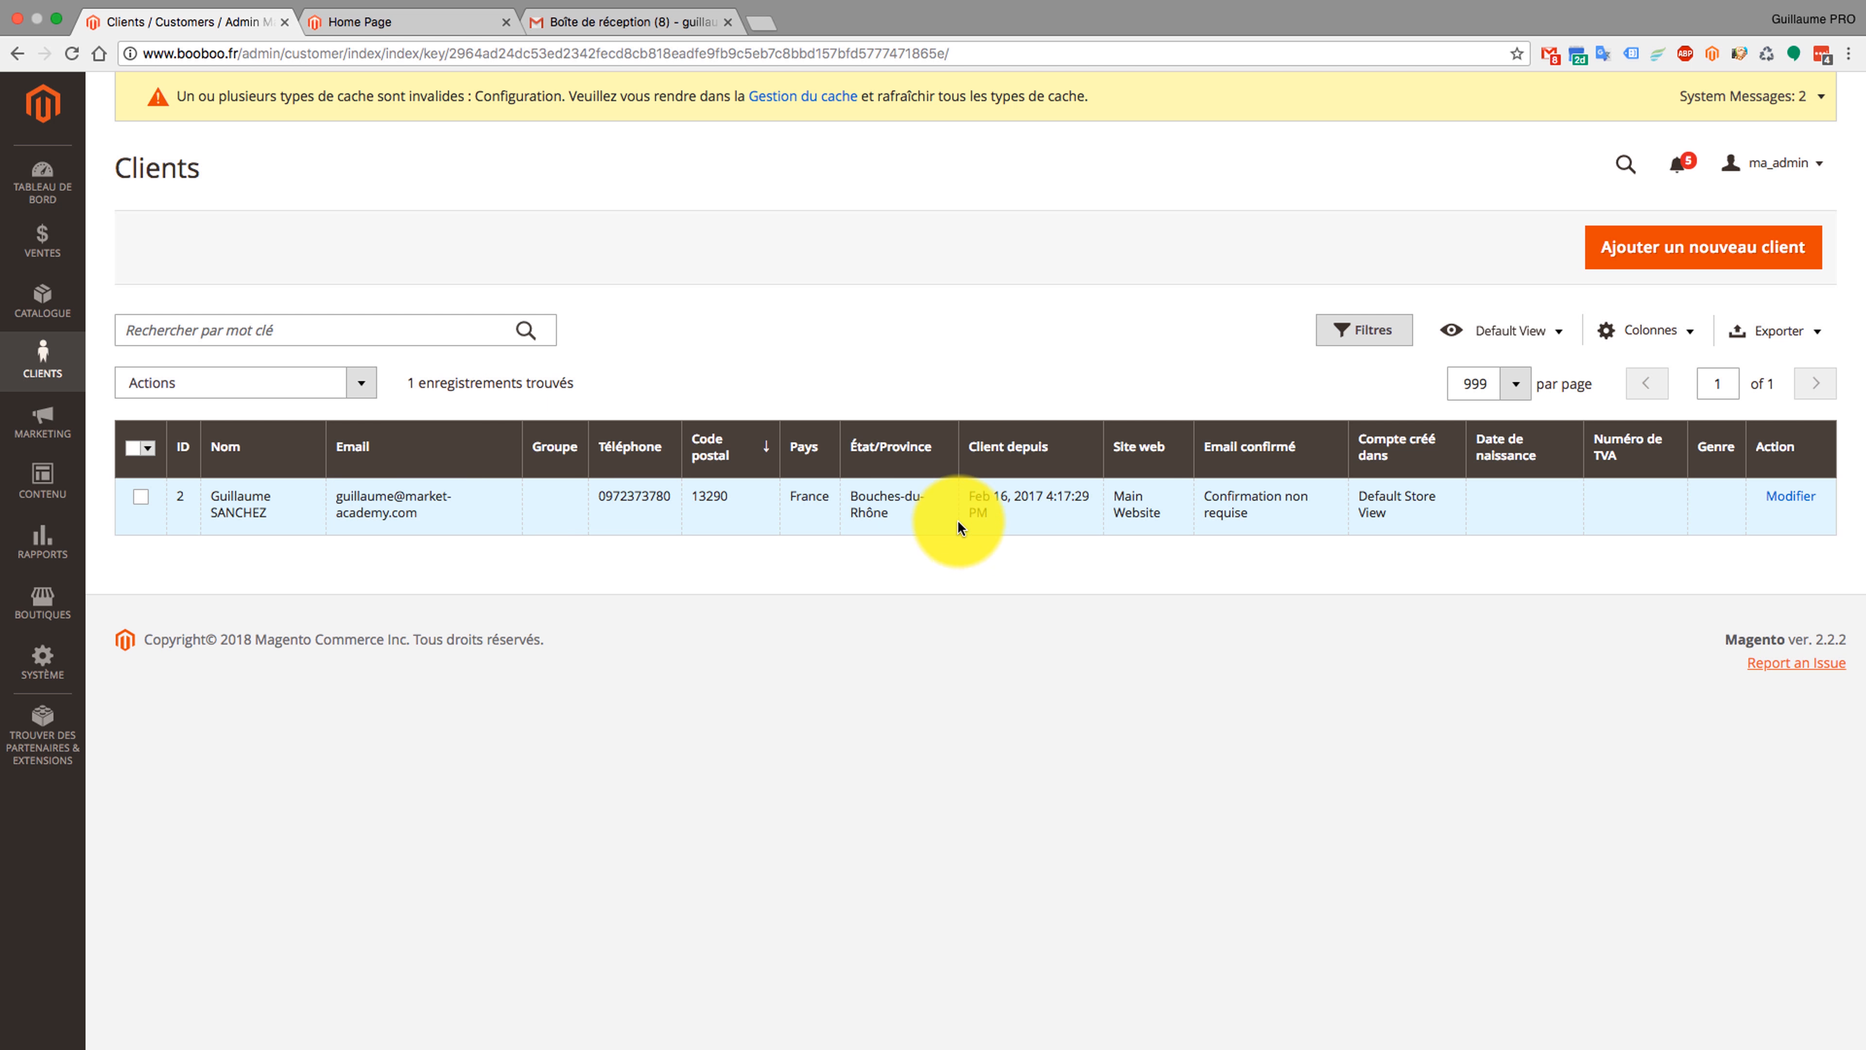
pyautogui.click(1799, 502)
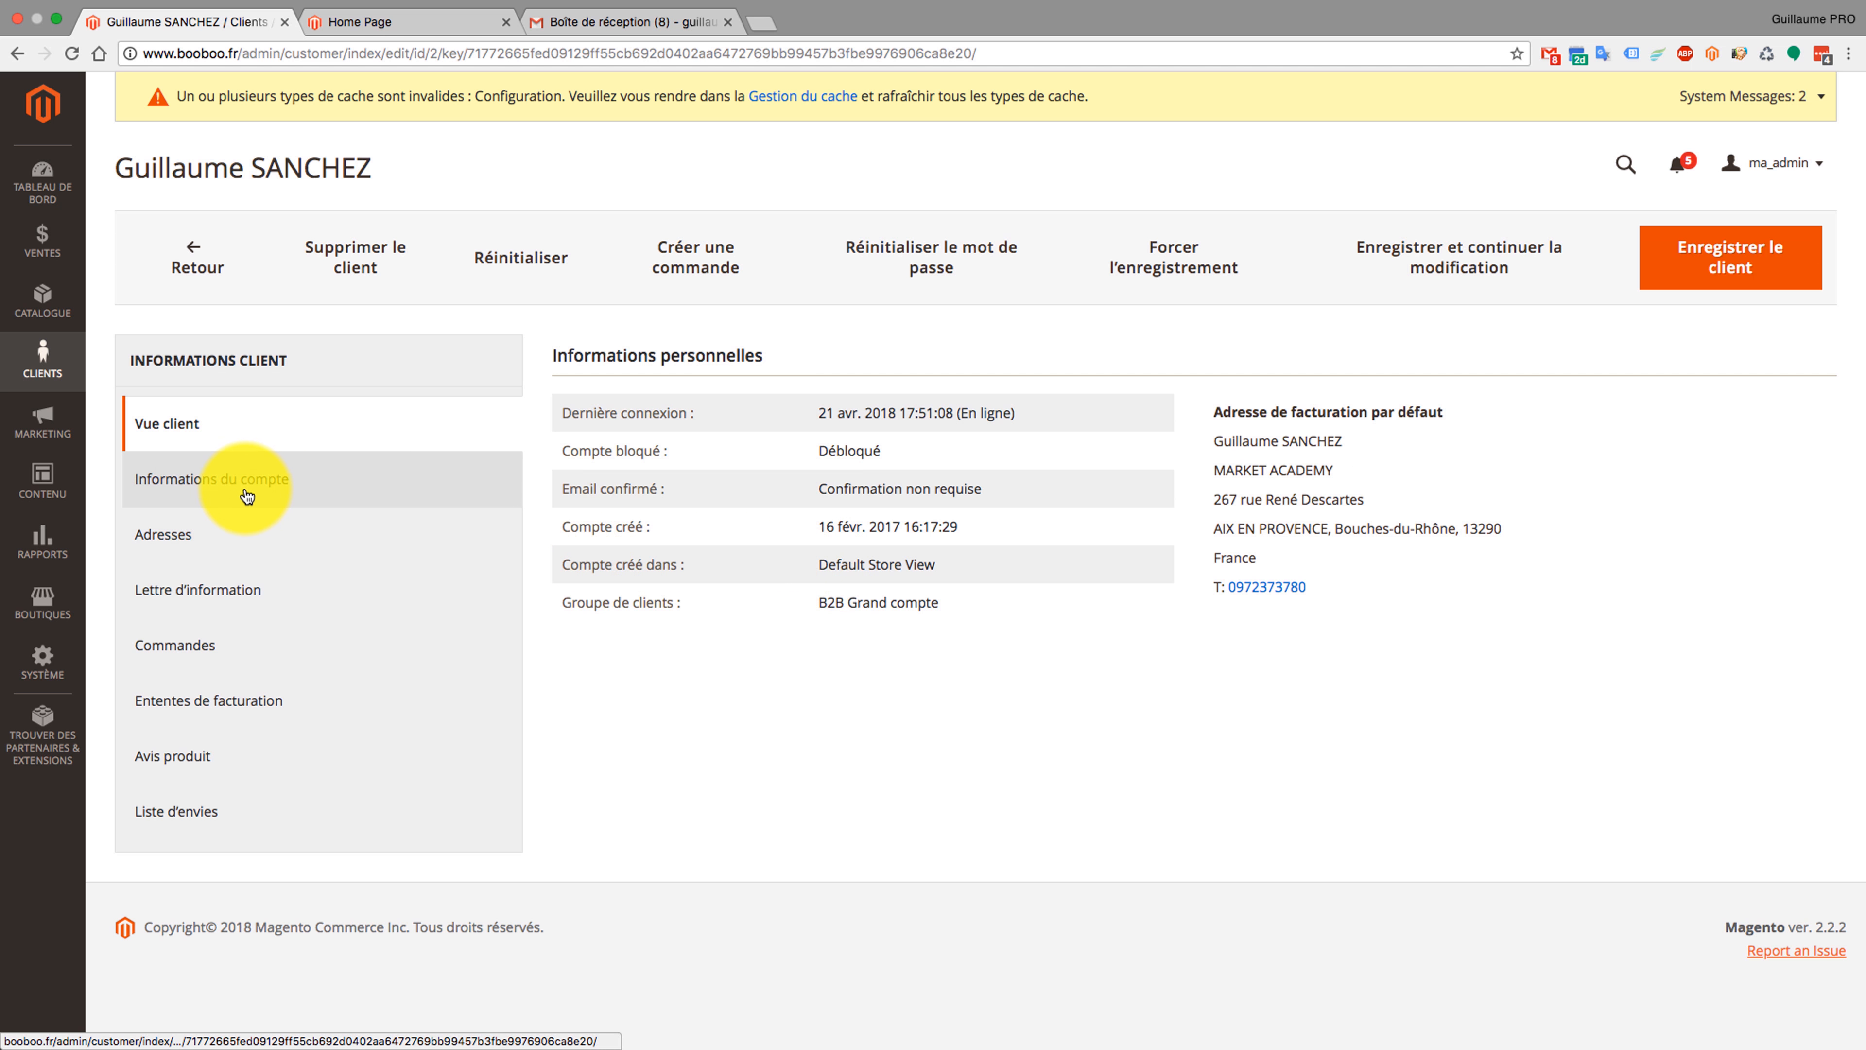
pyautogui.click(245, 488)
pyautogui.click(947, 493)
pyautogui.click(931, 506)
pyautogui.click(1697, 257)
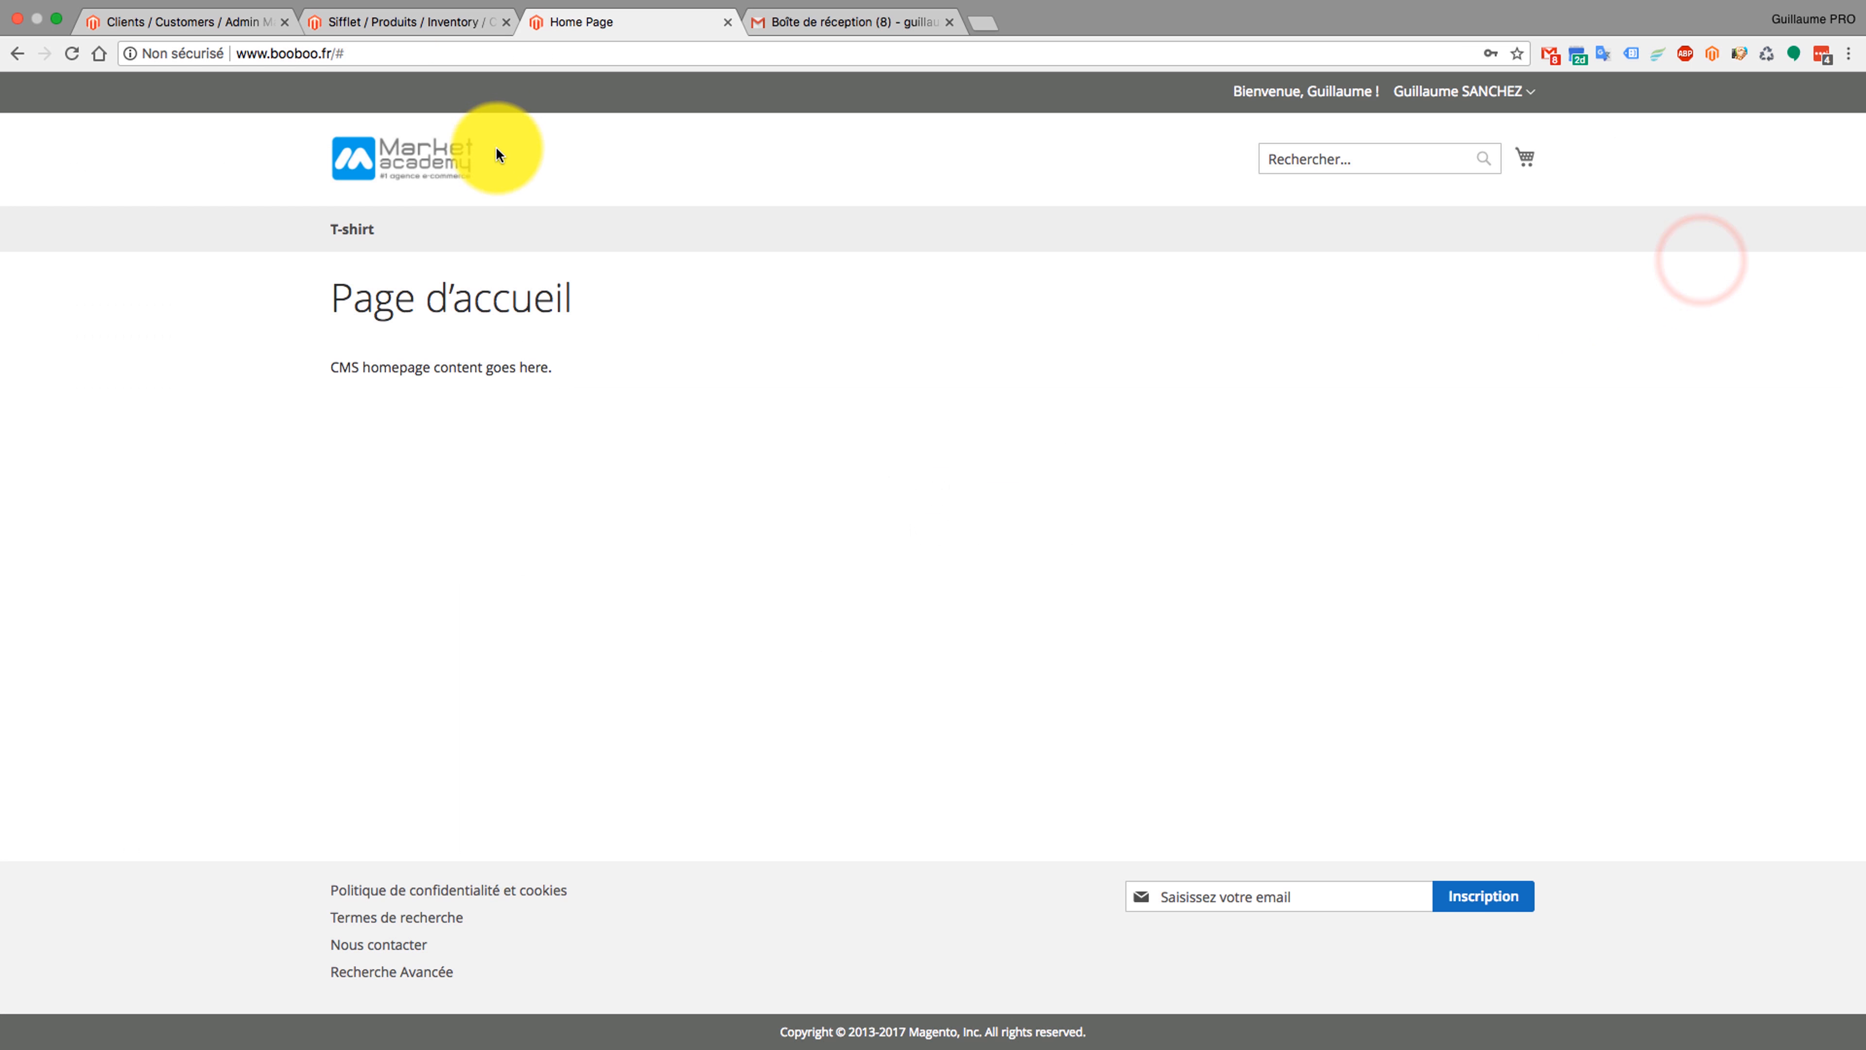
# - Search the storefront for "sifflet" and open the Sifflet product page
pyautogui.click(1321, 161)
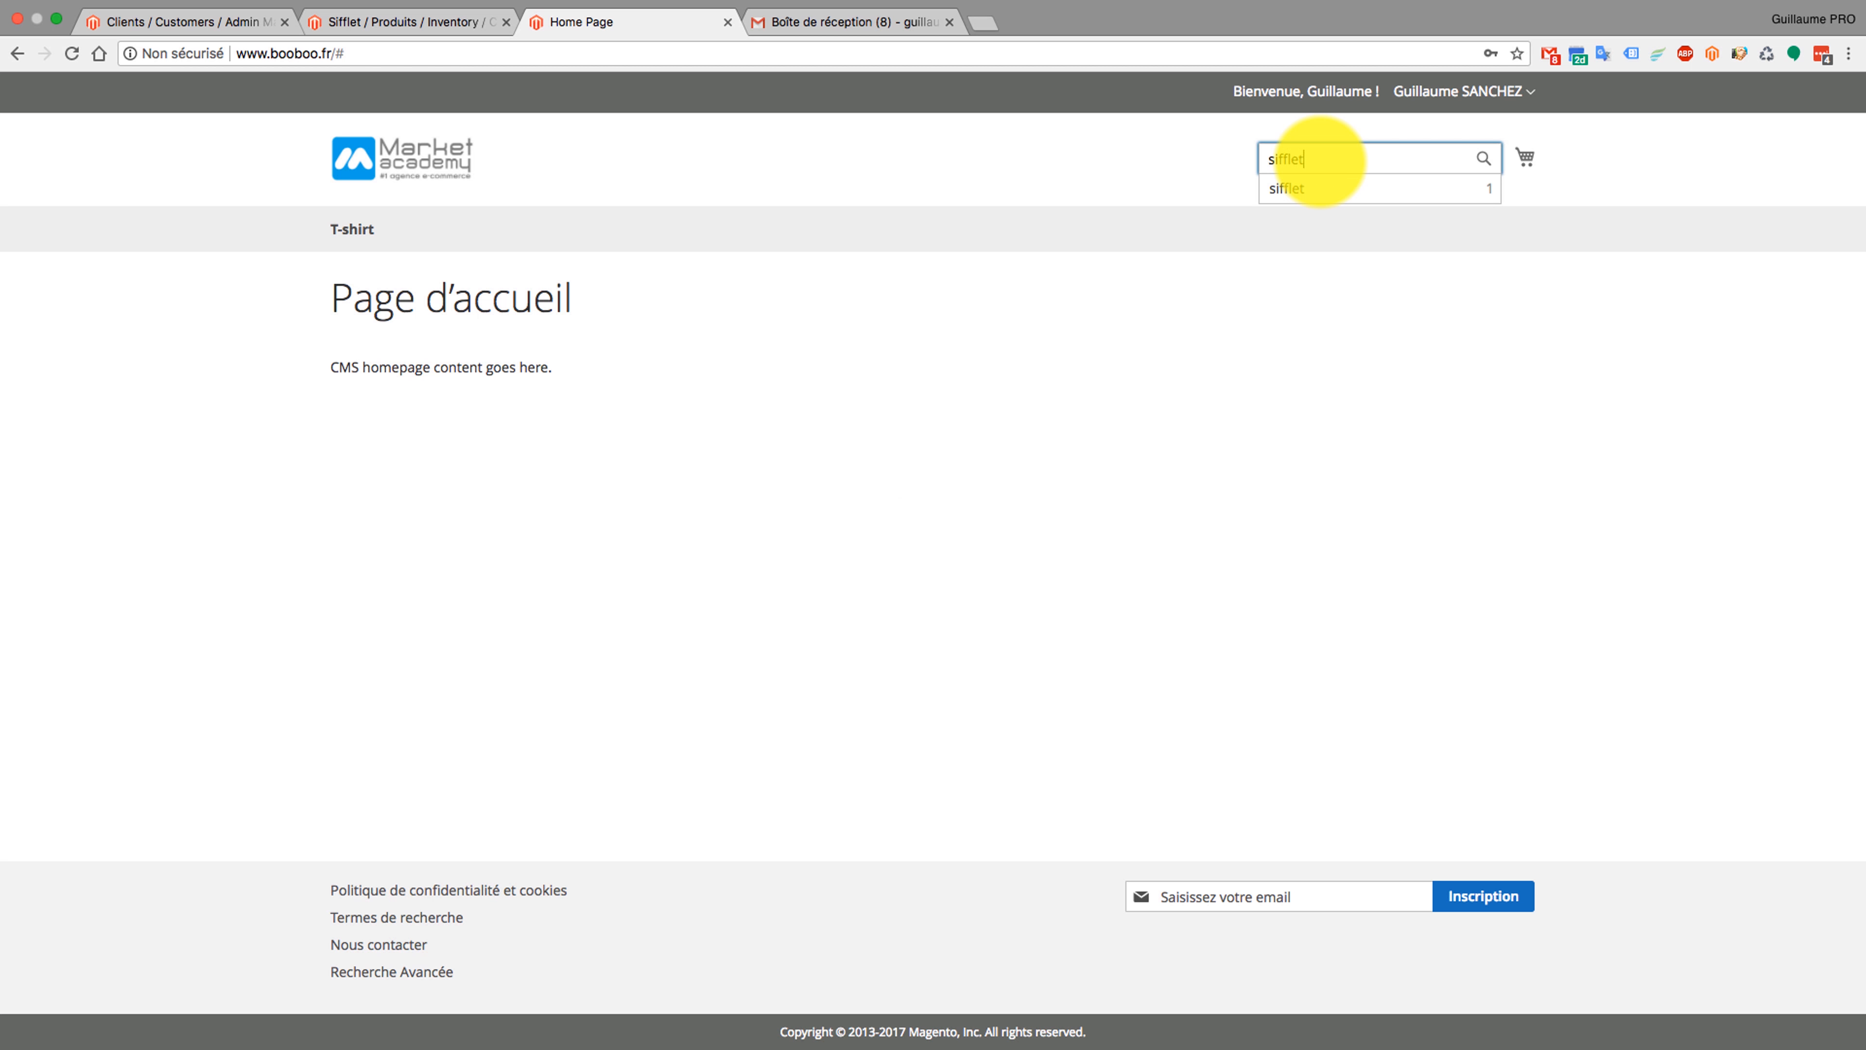
pyautogui.press('Return')
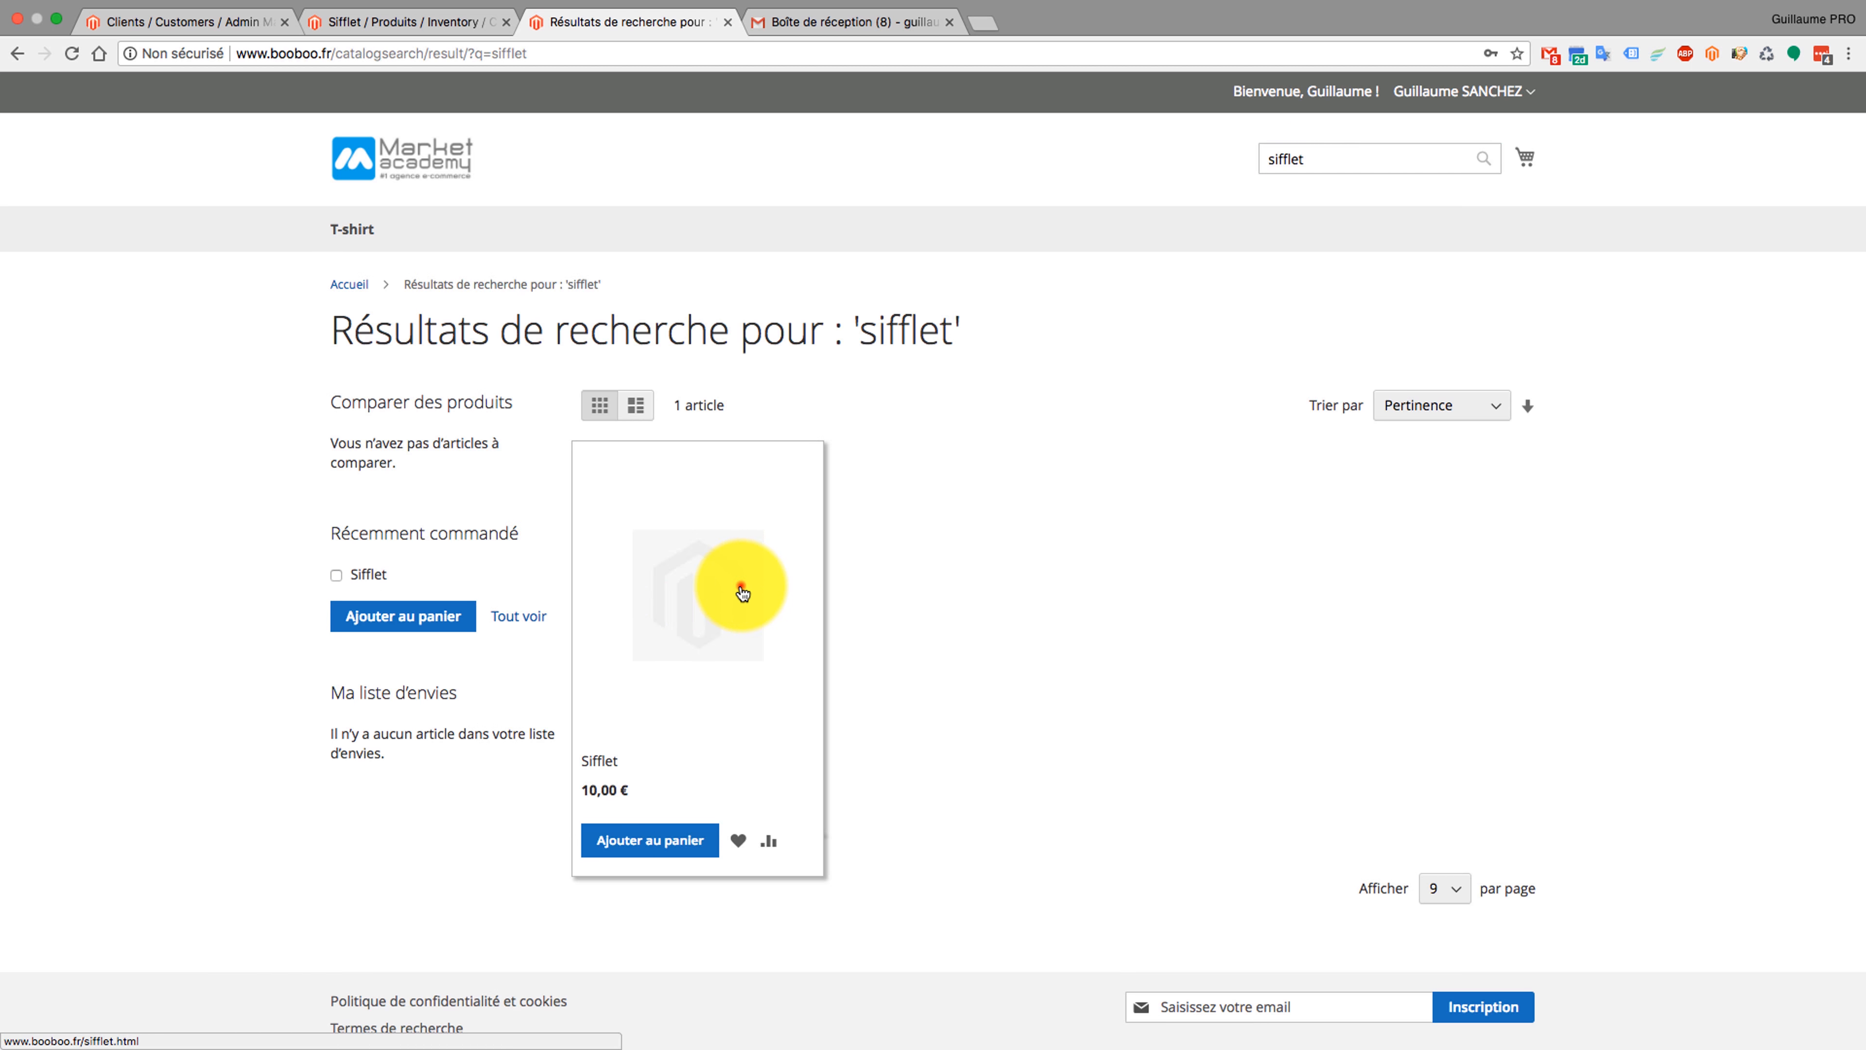
pyautogui.click(742, 592)
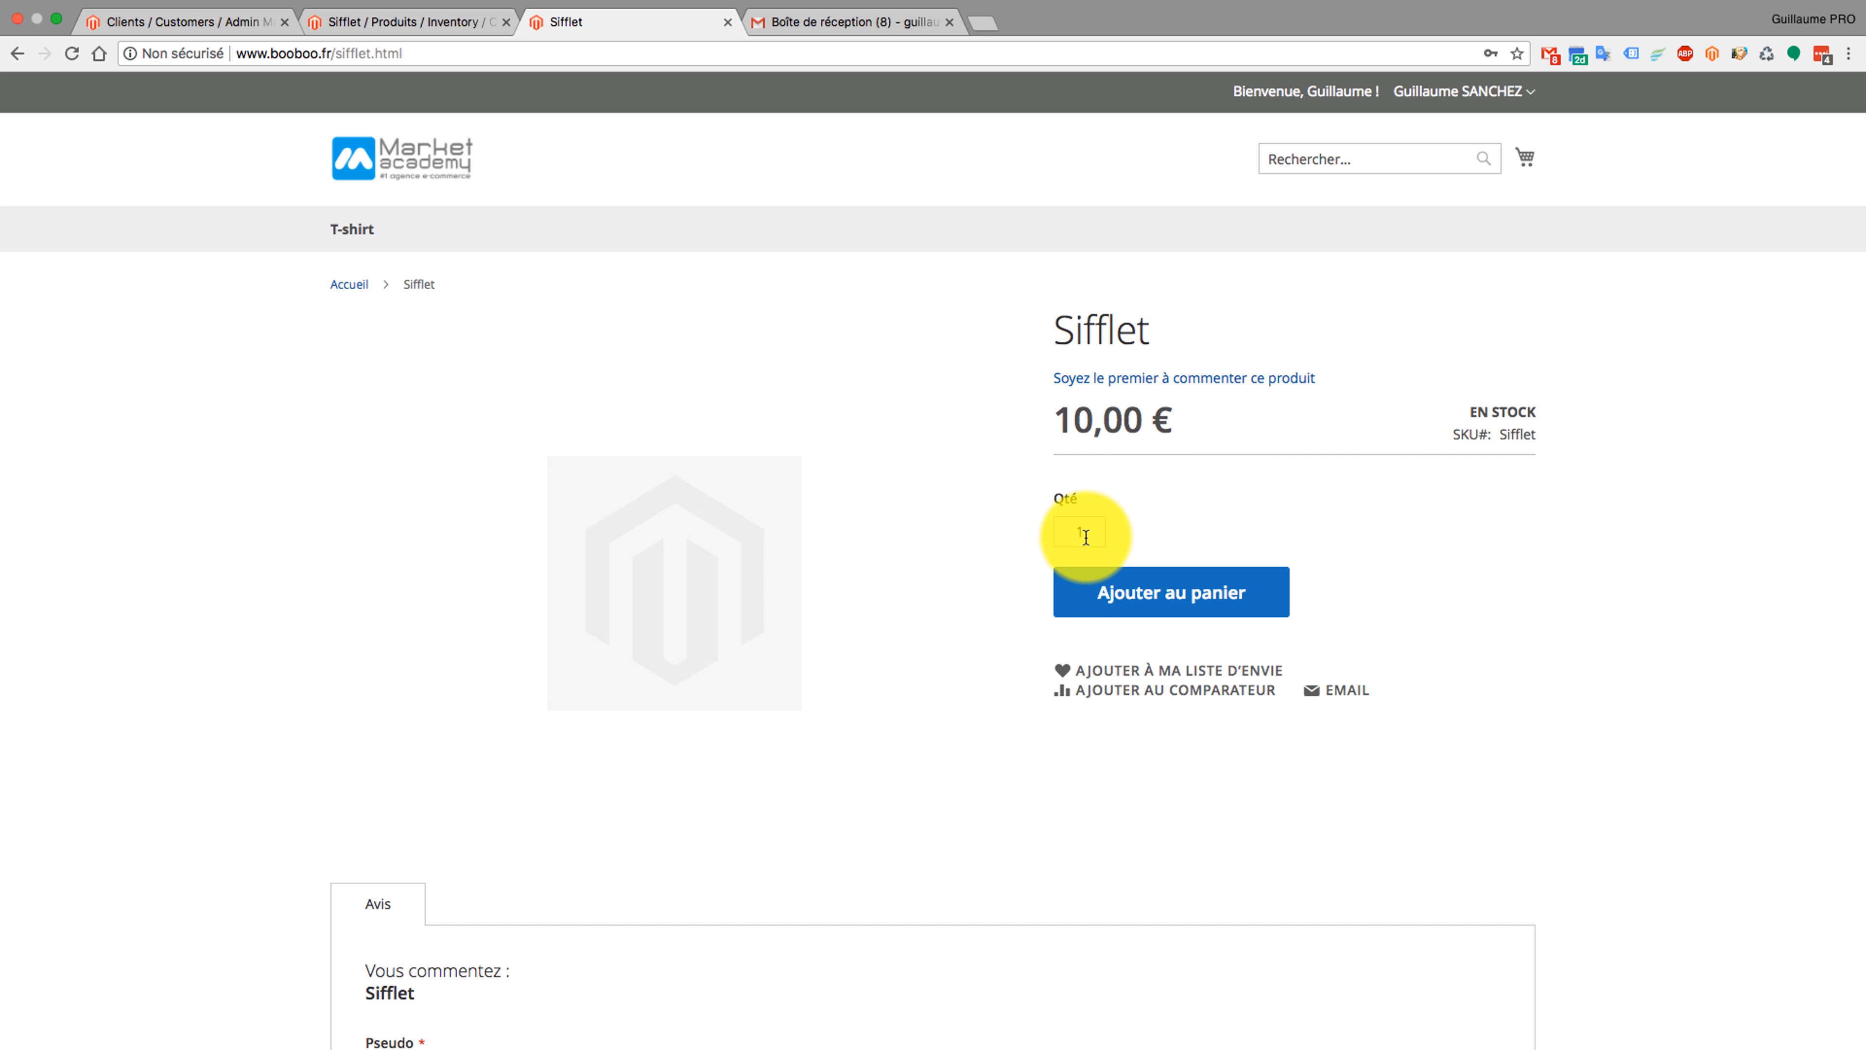
# - Add one Sifflet to the cart and check the cart subtotal
pyautogui.click(1102, 593)
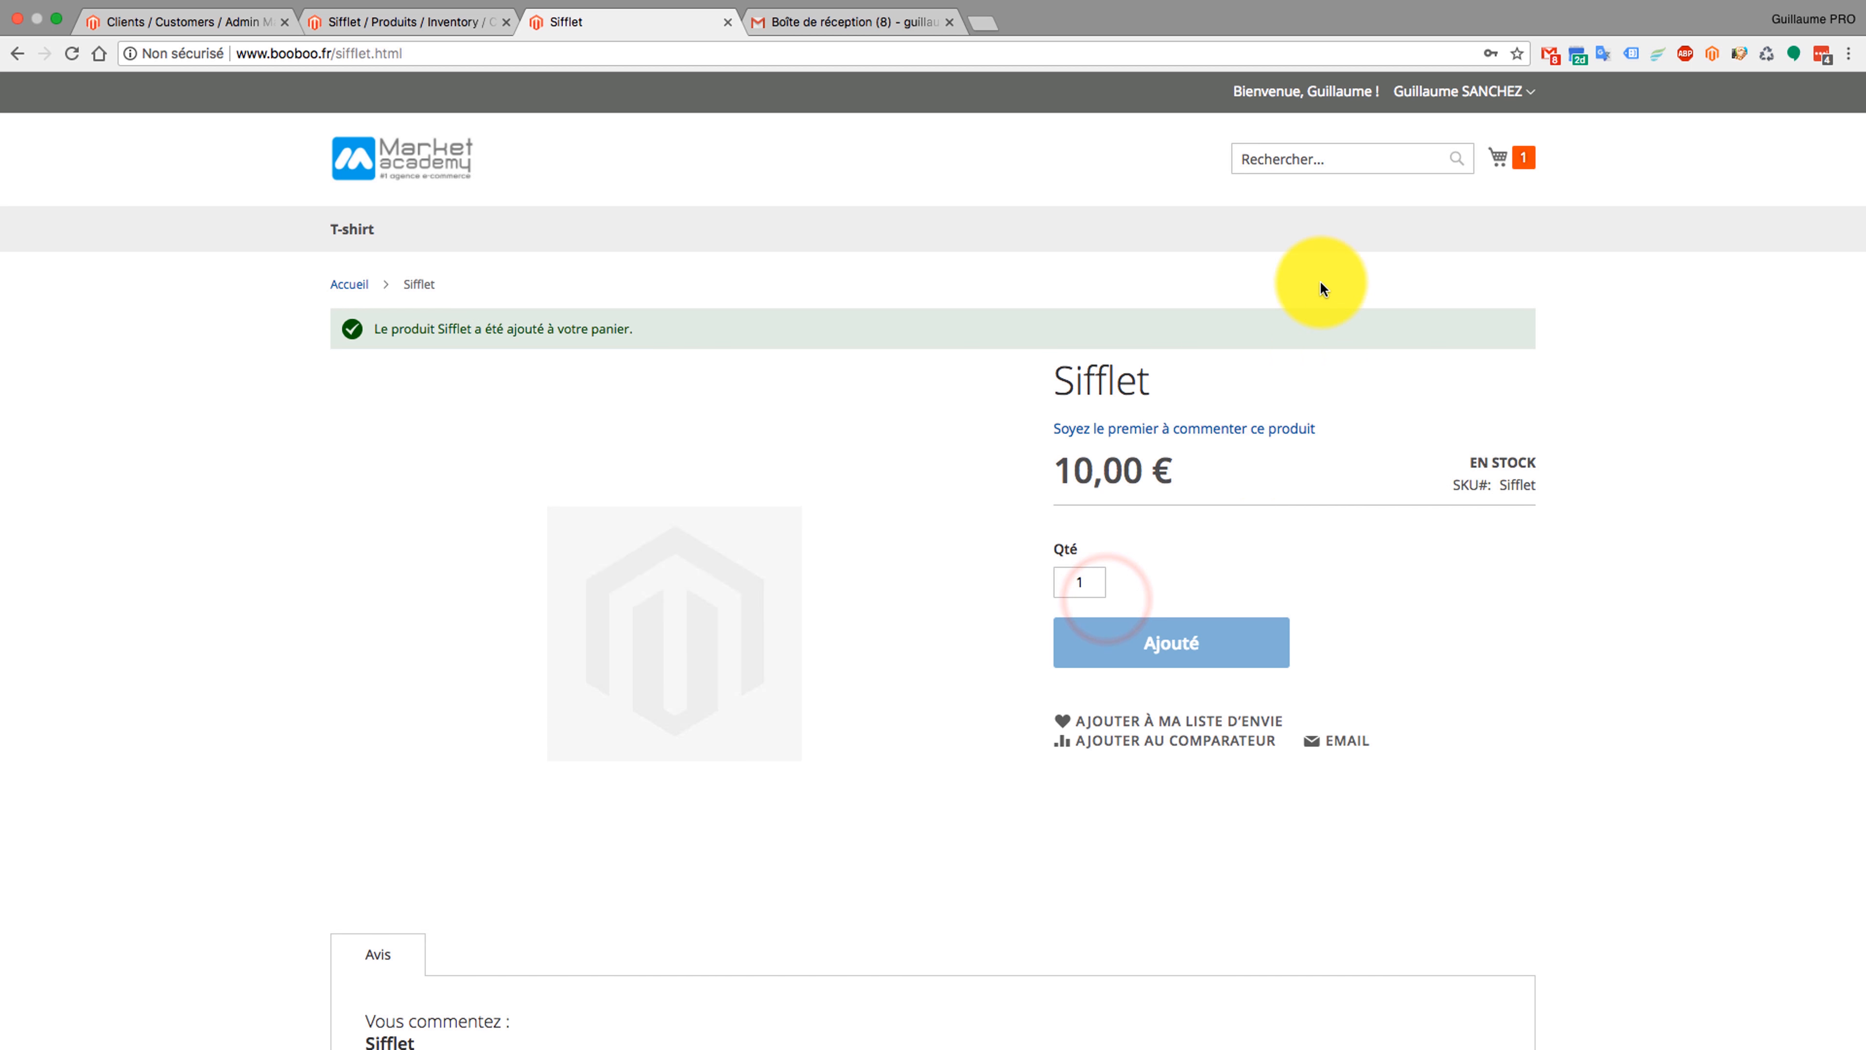
pyautogui.click(1519, 163)
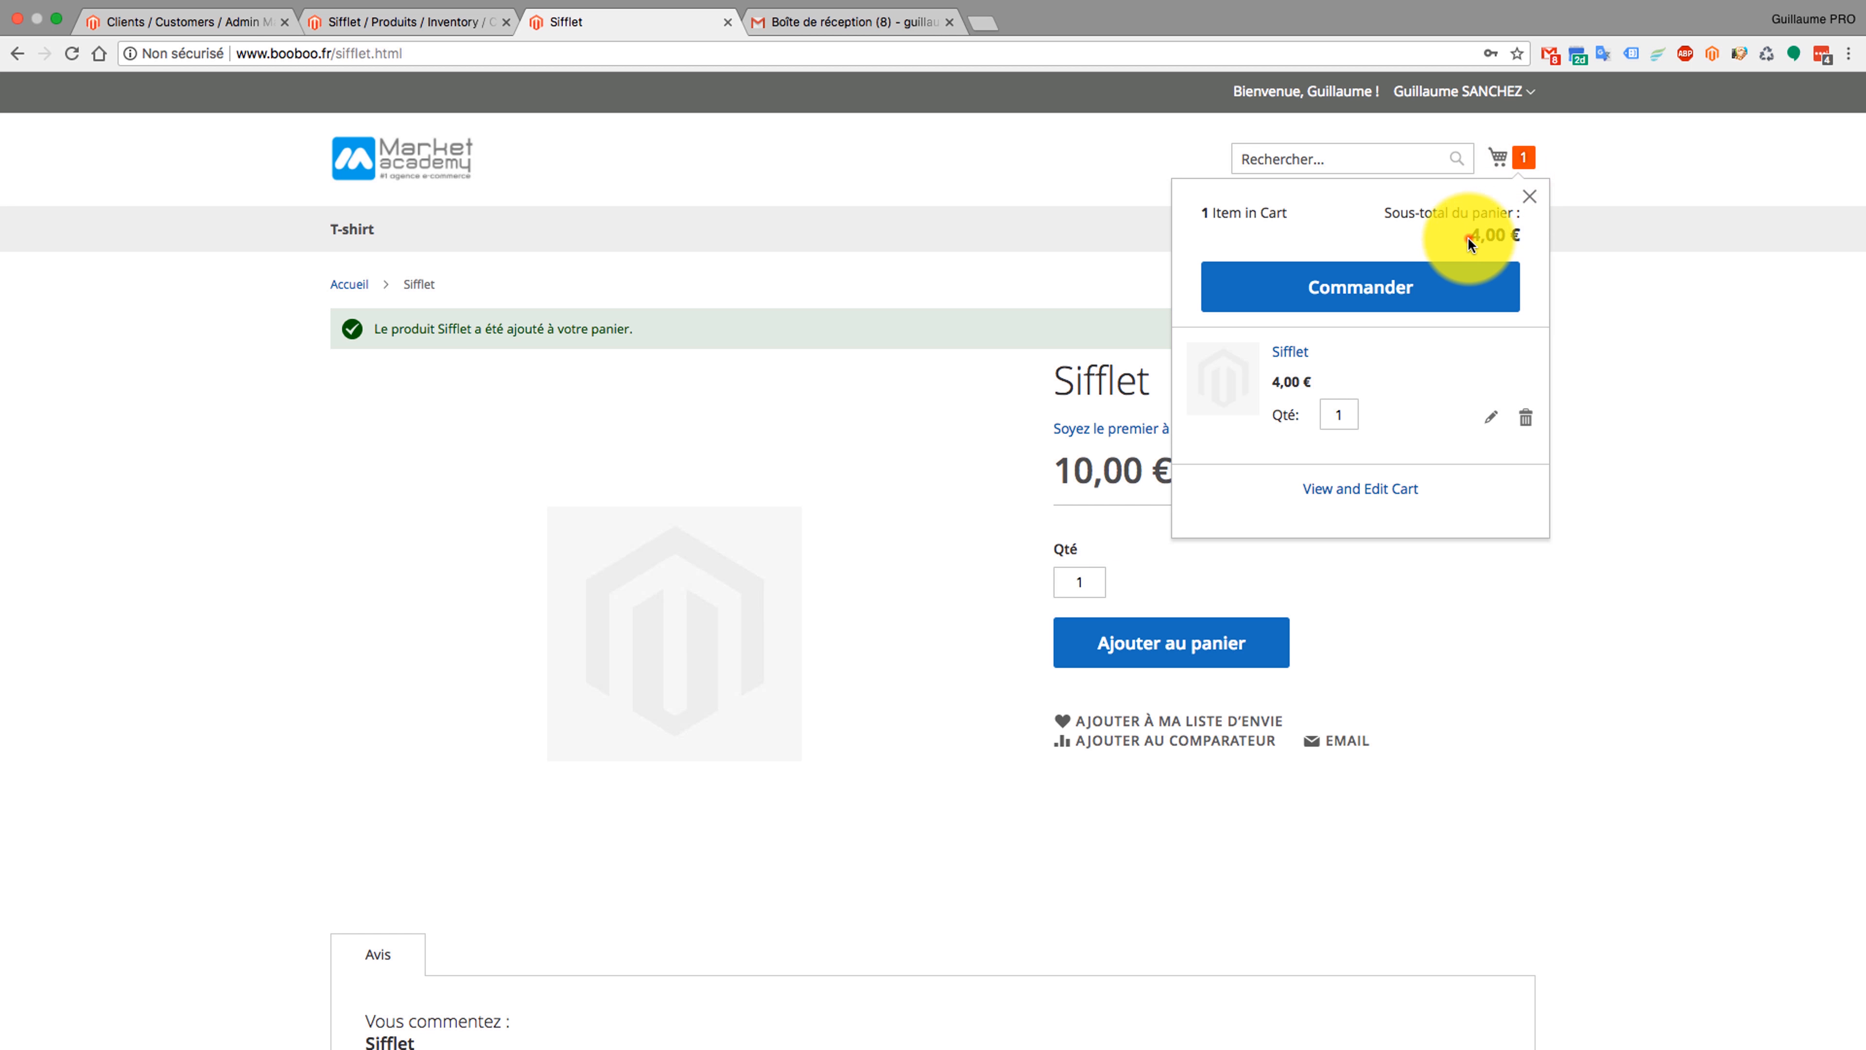
pyautogui.moveTo(1468, 238); pyautogui.dragTo(1510, 237)
# - Return to the Sifflet product in the admin and remove the Amis row from its advanced customer group prices
pyautogui.click(433, 22)
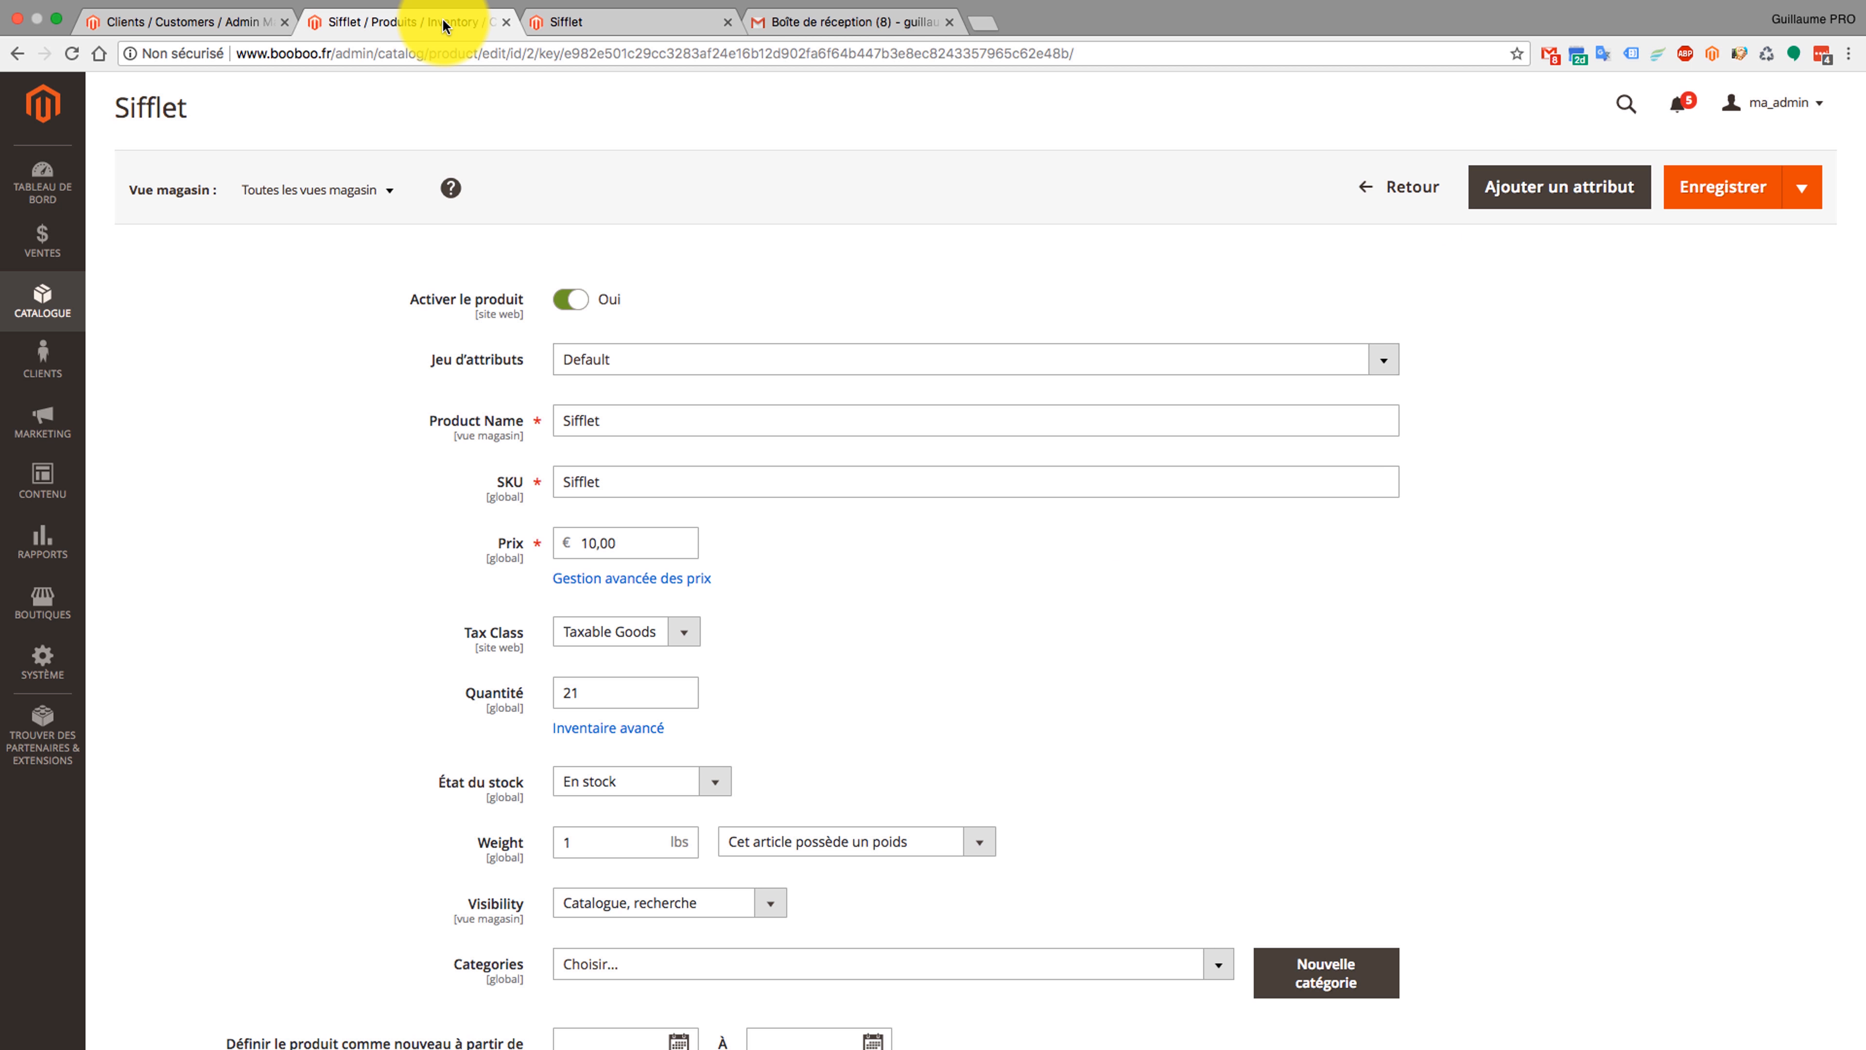
pyautogui.click(227, 349)
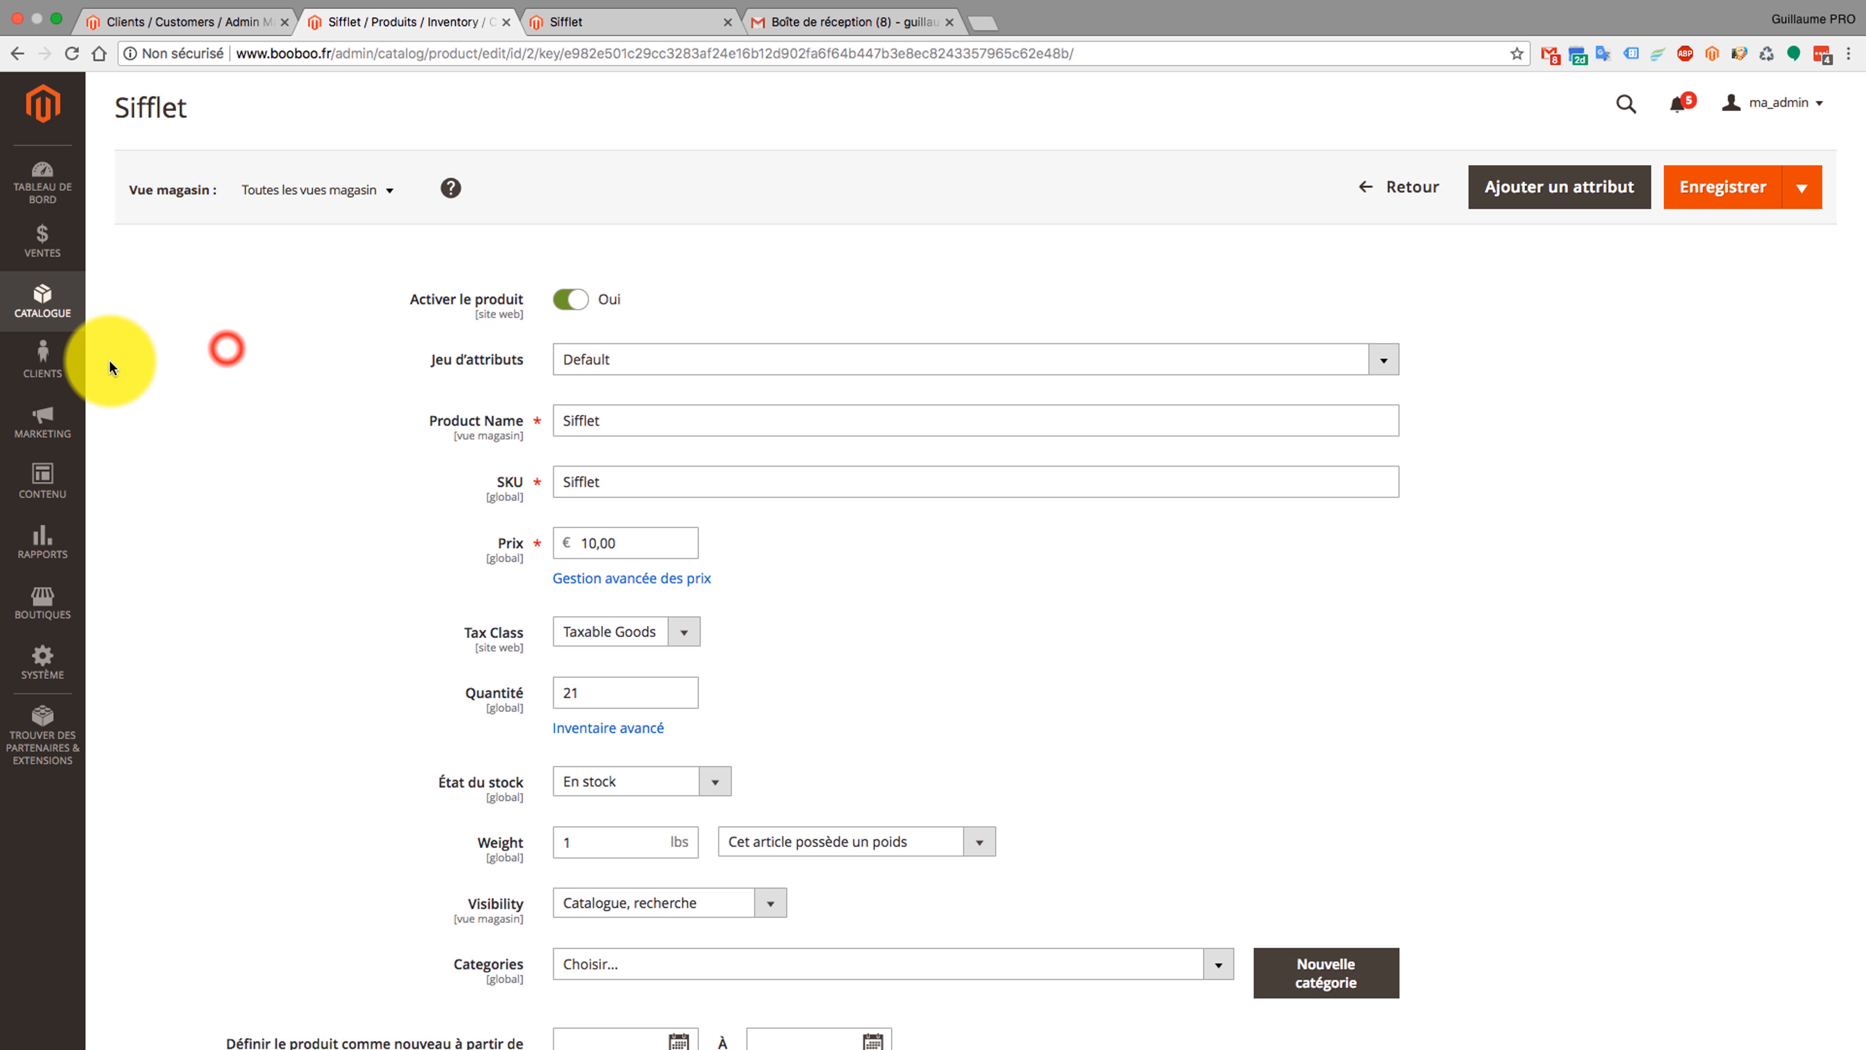
pyautogui.click(584, 578)
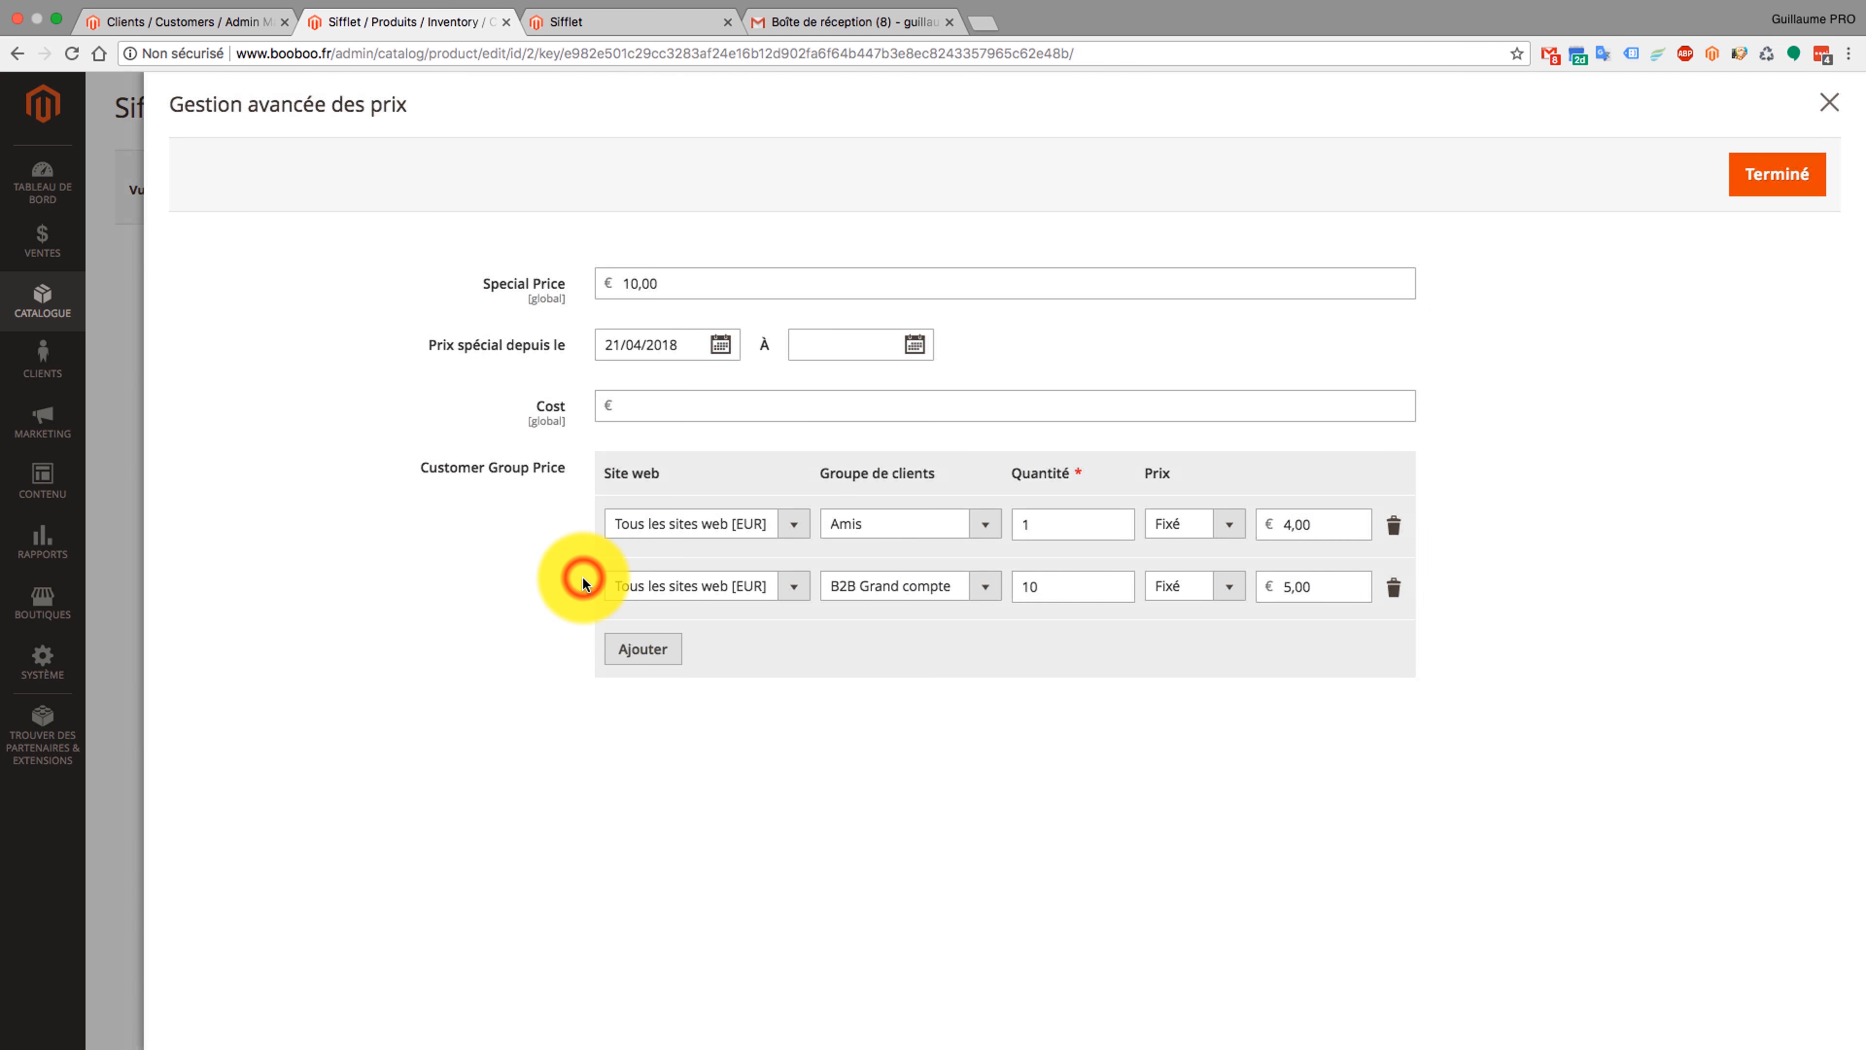
pyautogui.click(1393, 526)
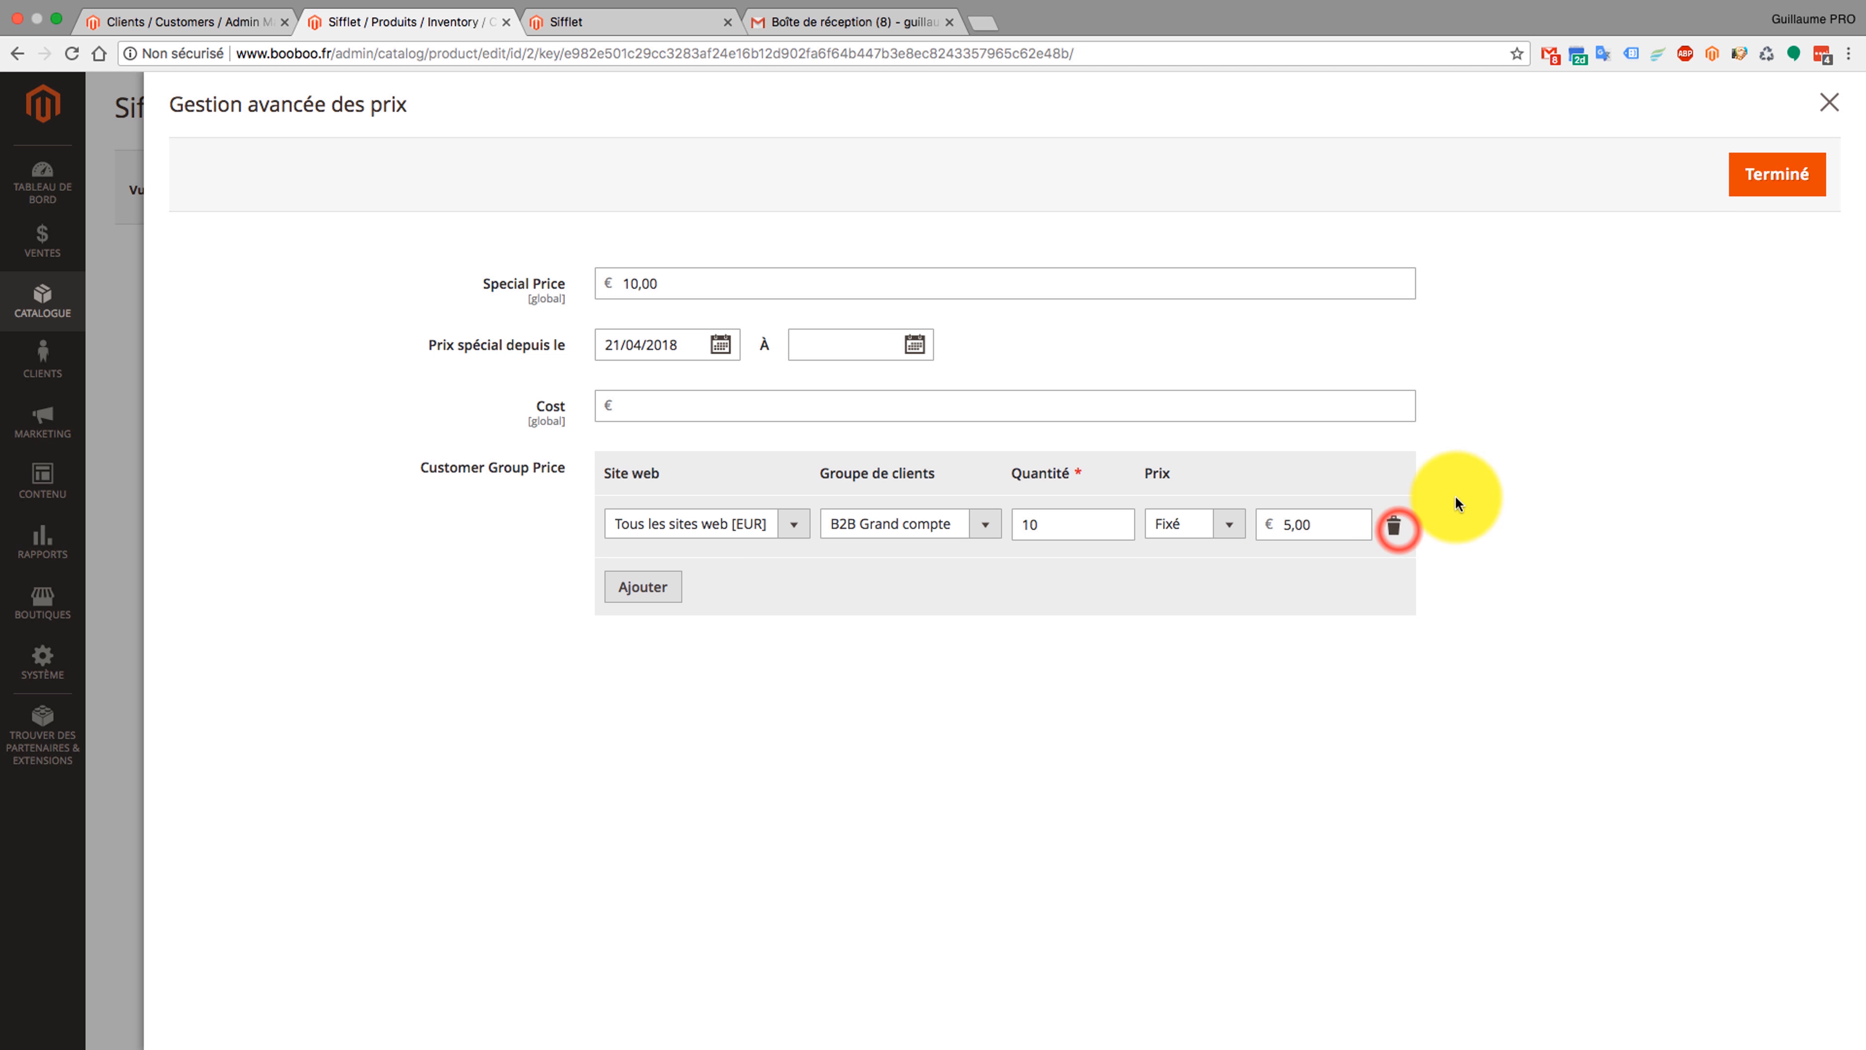
pyautogui.click(1774, 177)
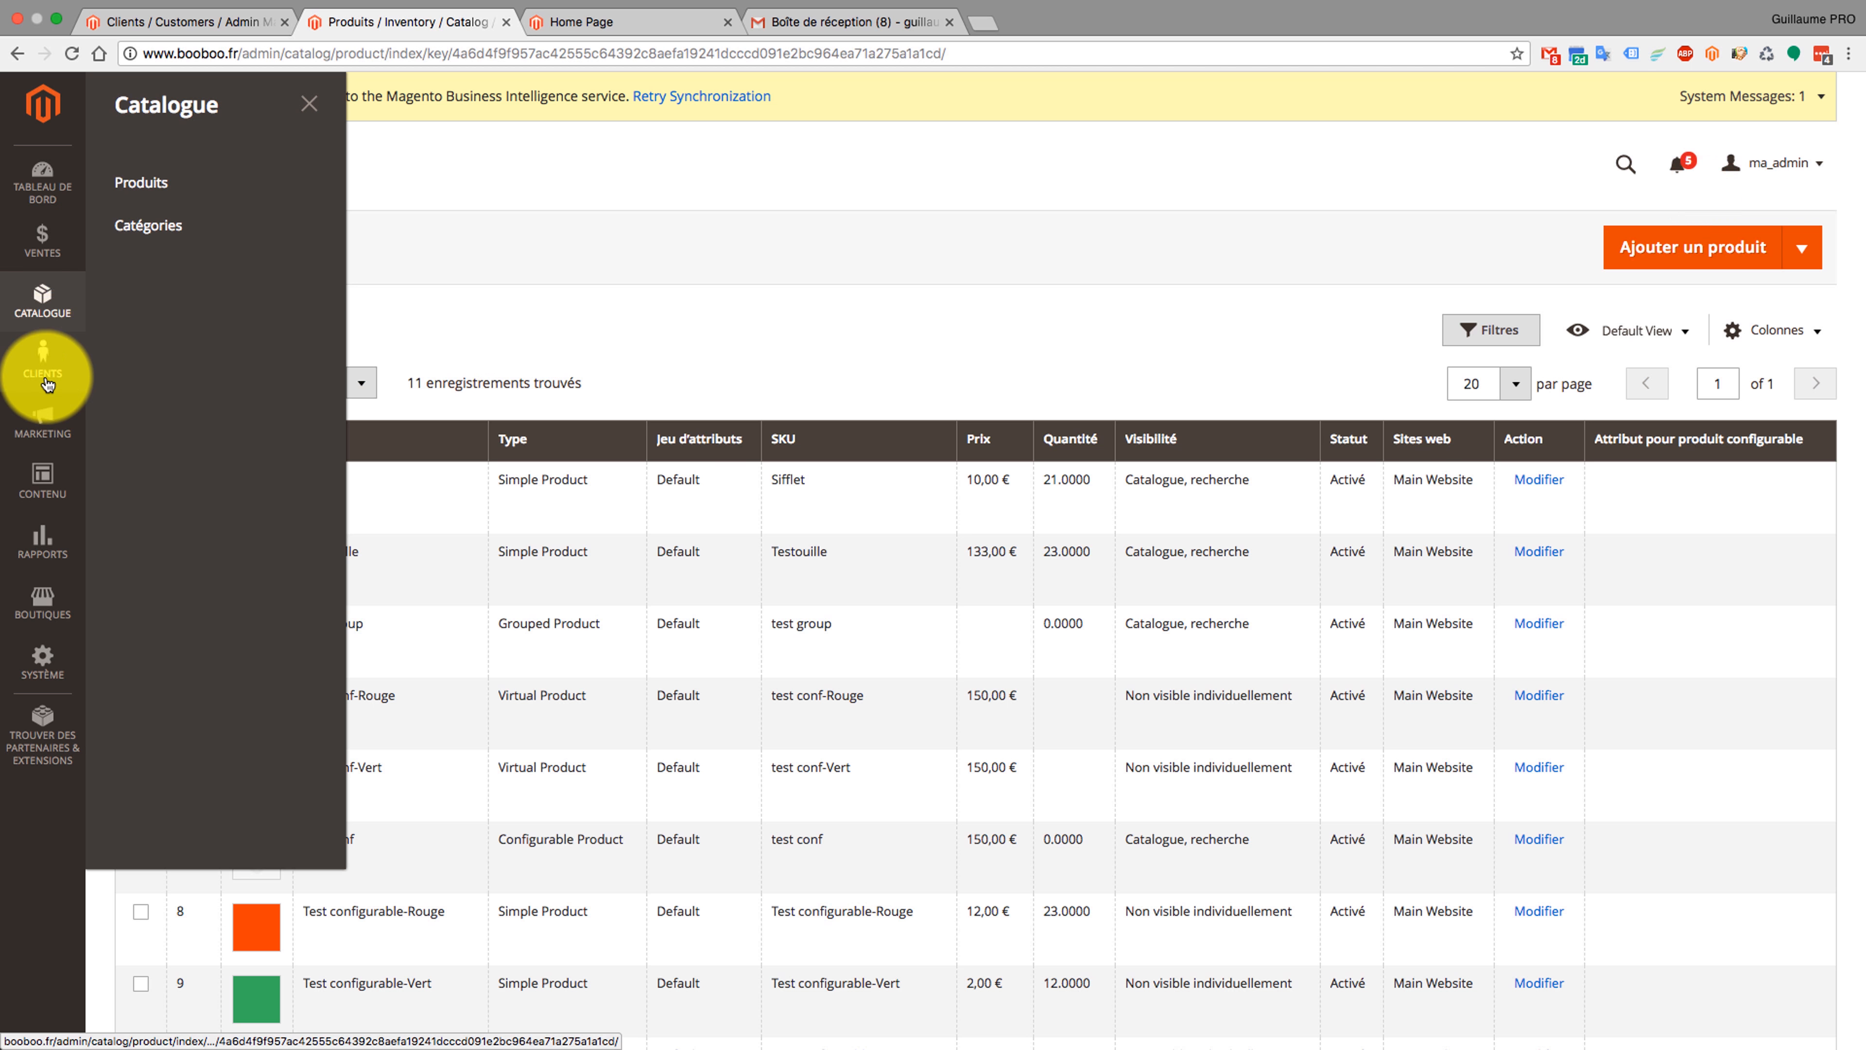
# - Create a new catalog price rule named "remise amis"
pyautogui.click(42, 421)
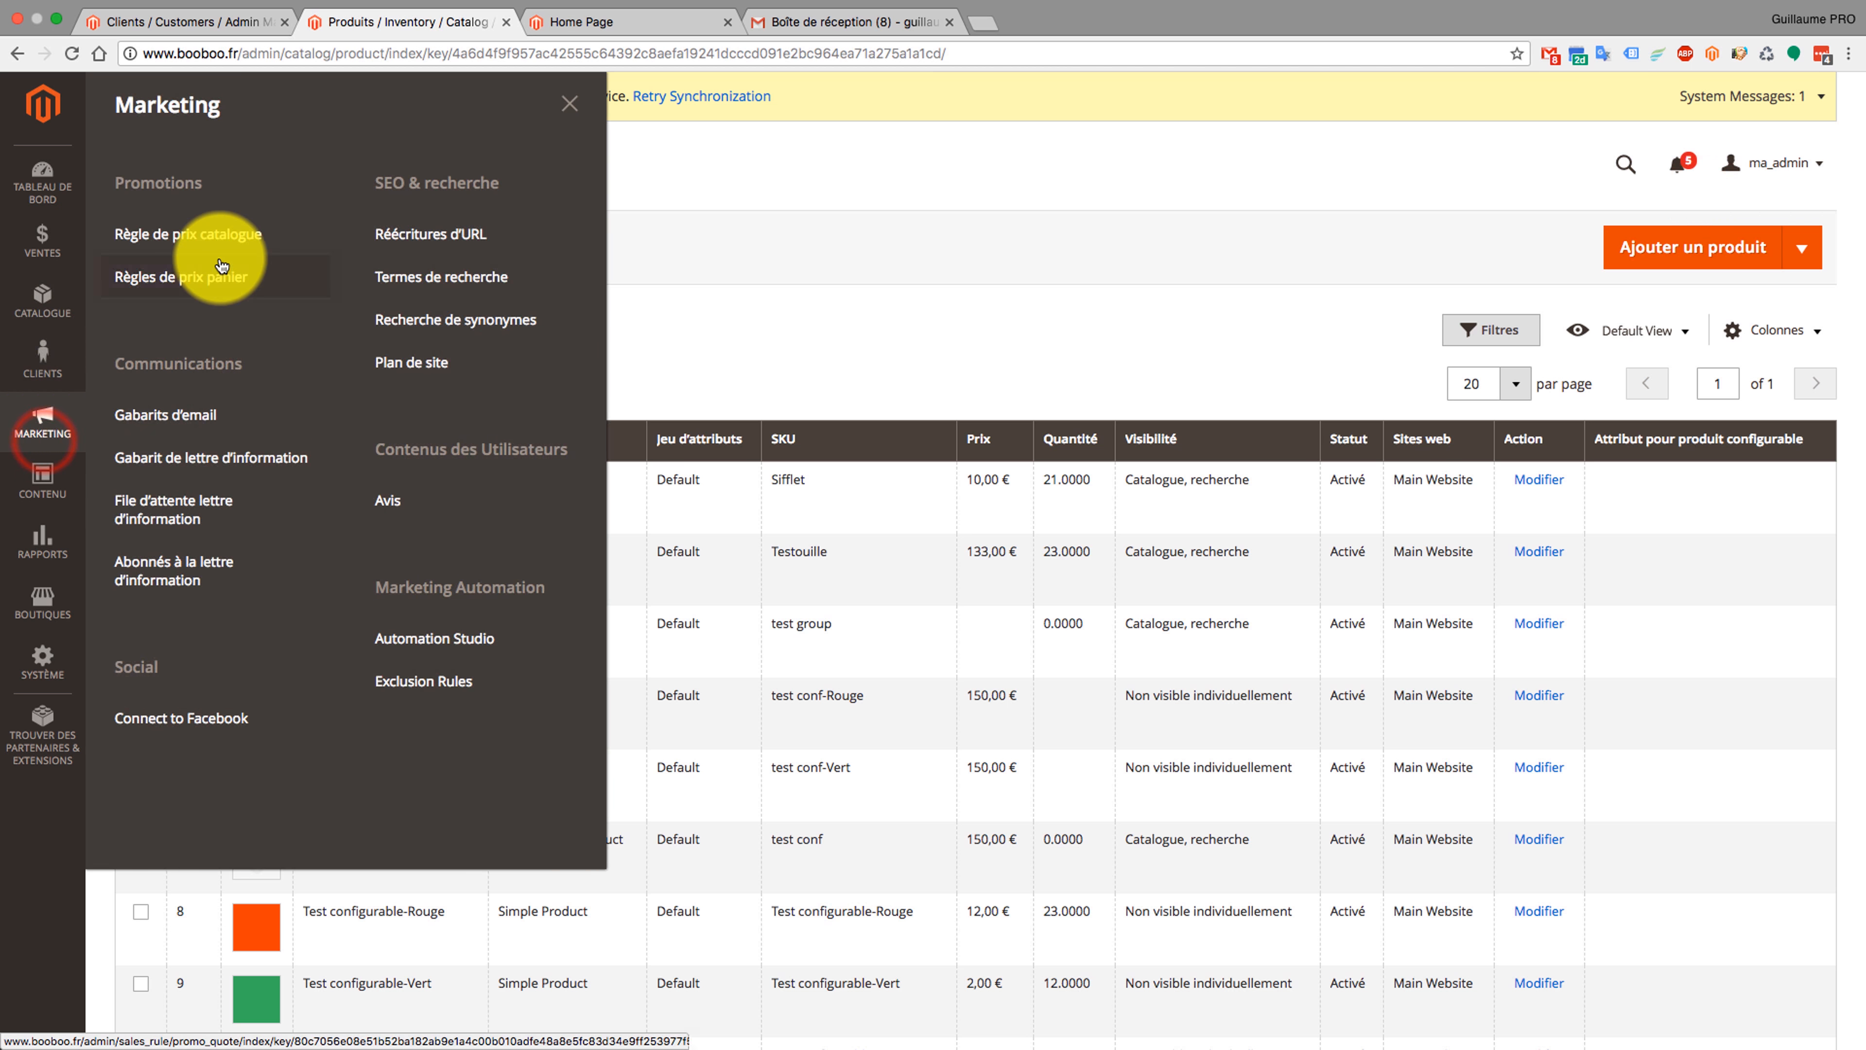
pyautogui.click(217, 242)
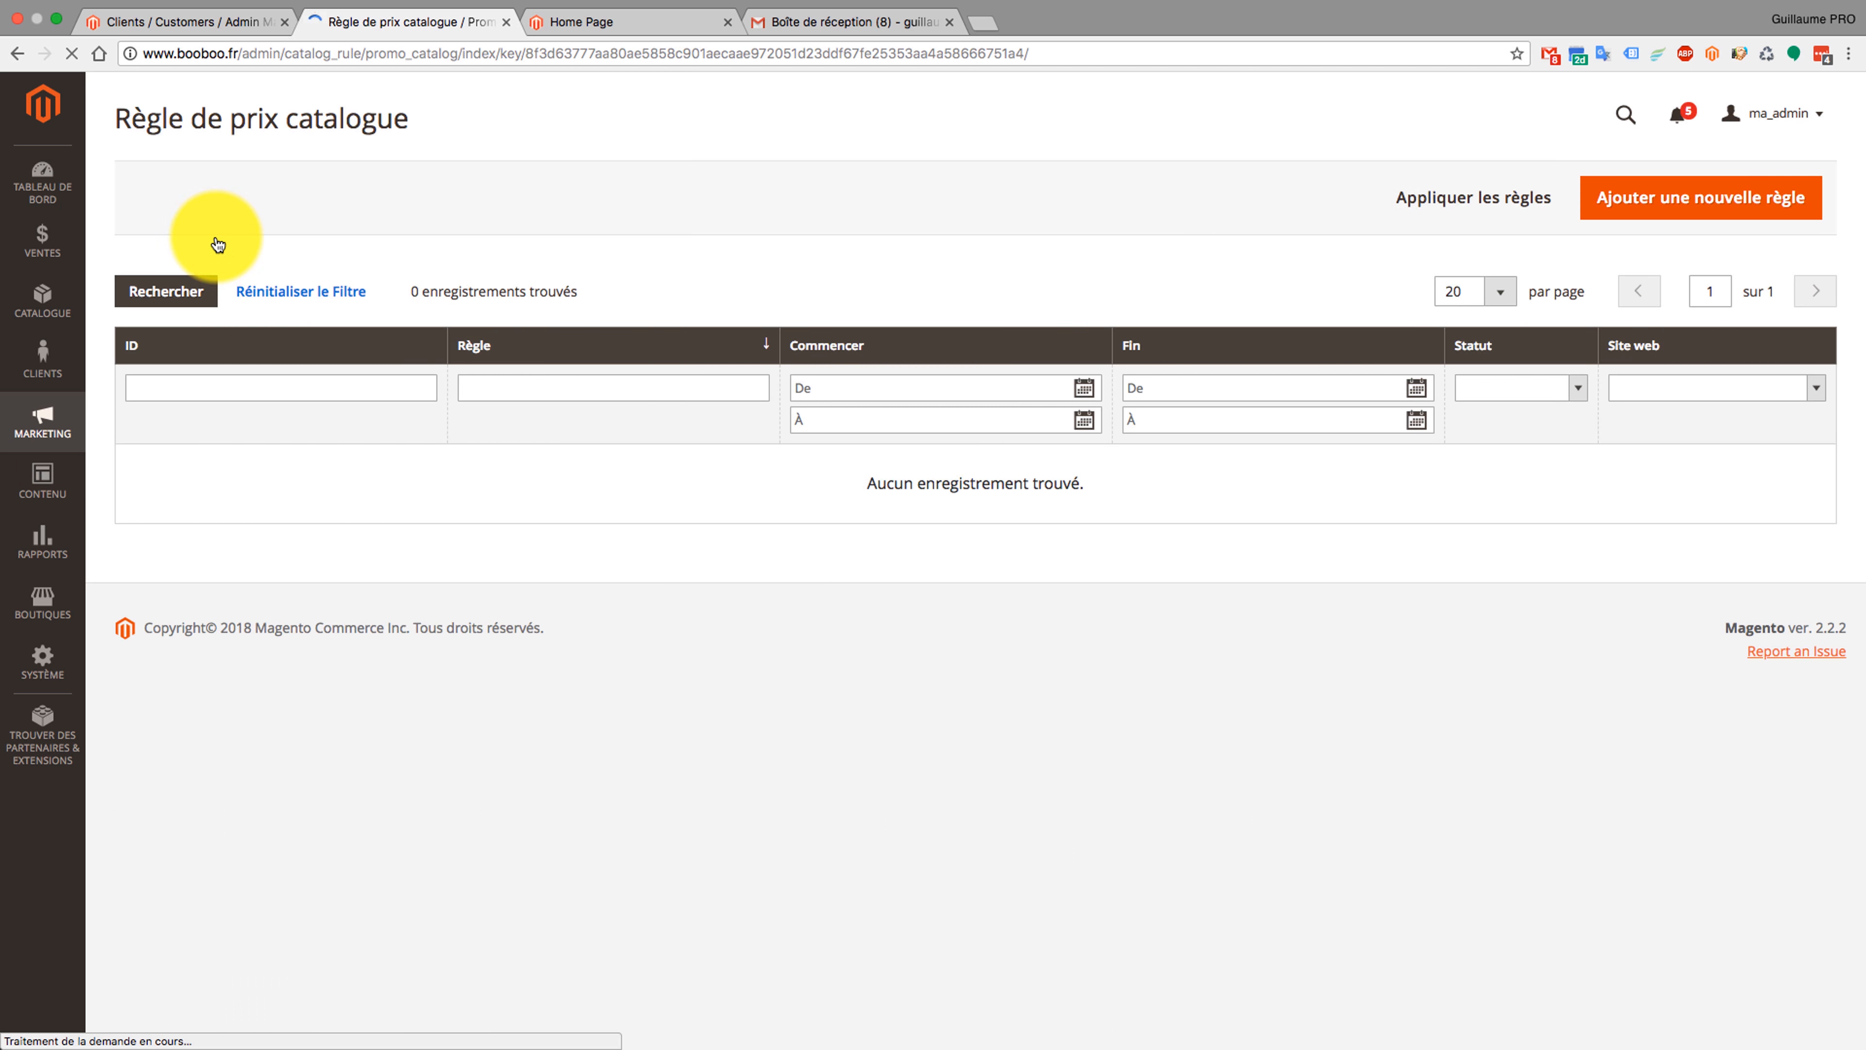
pyautogui.click(1653, 242)
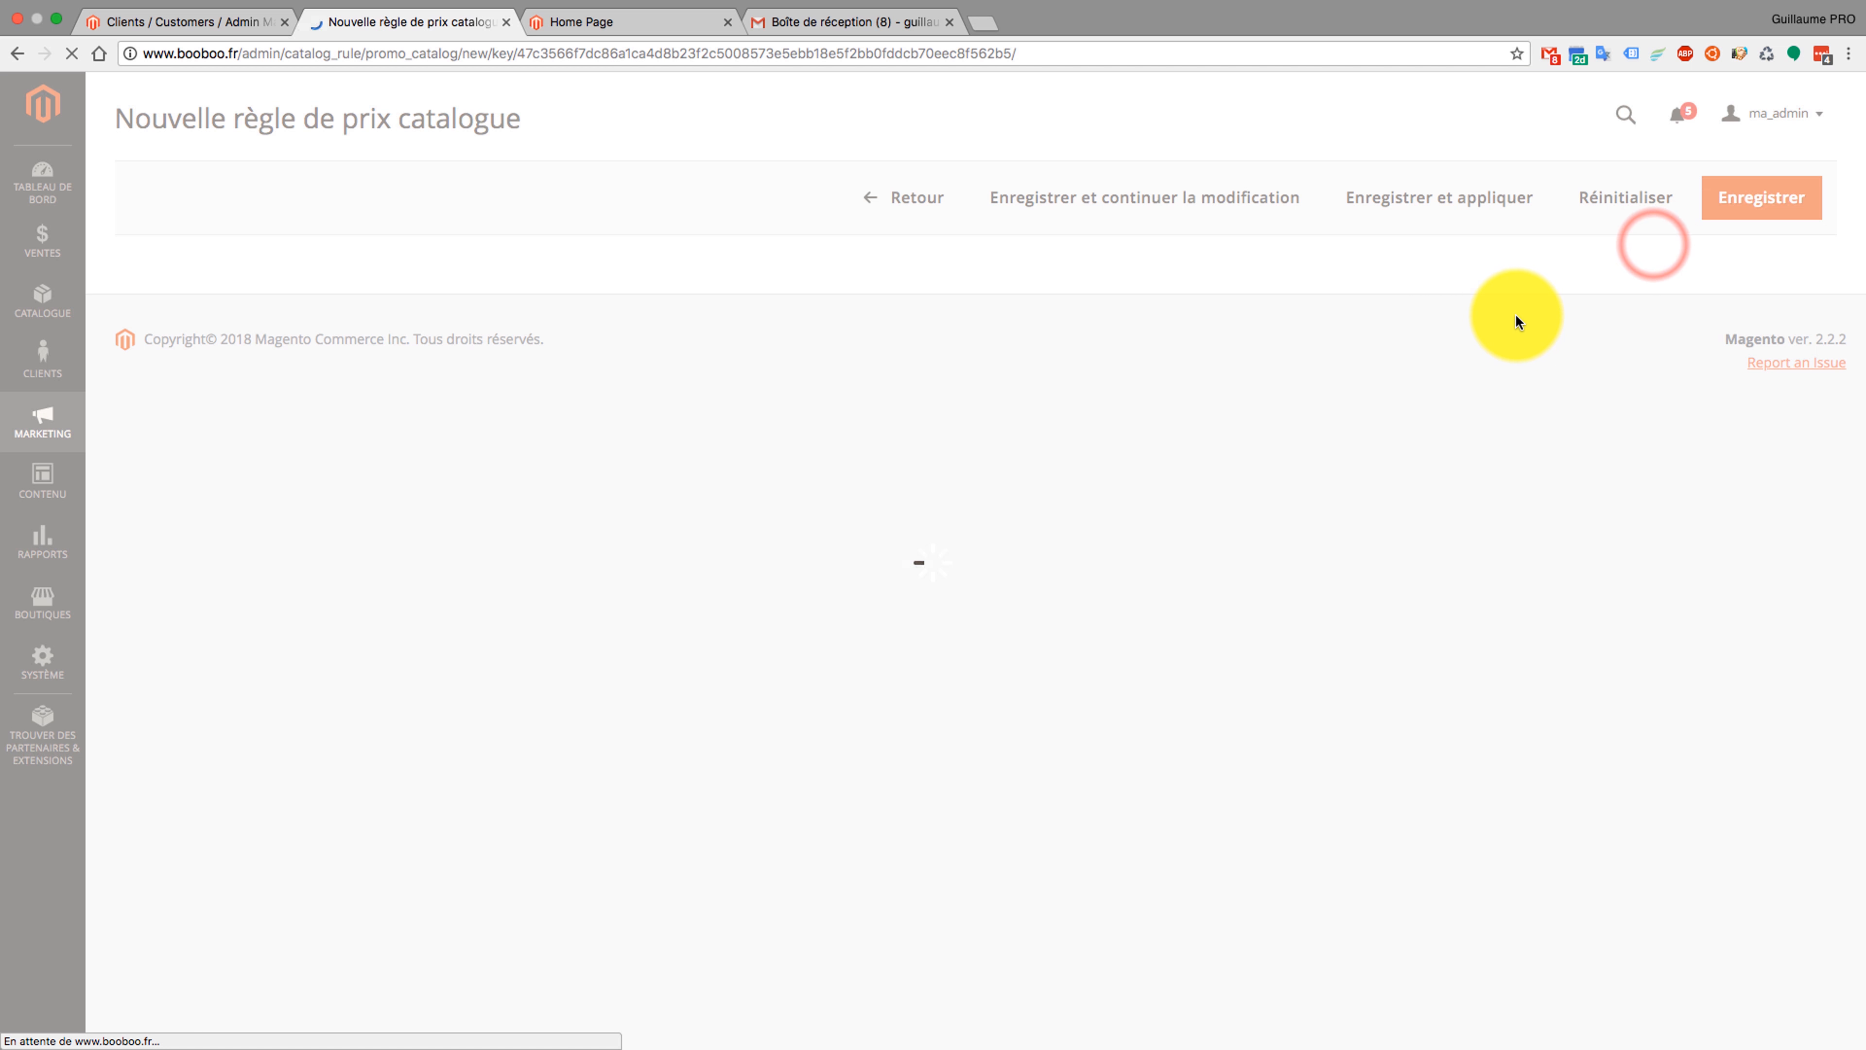
pyautogui.click(618, 381)
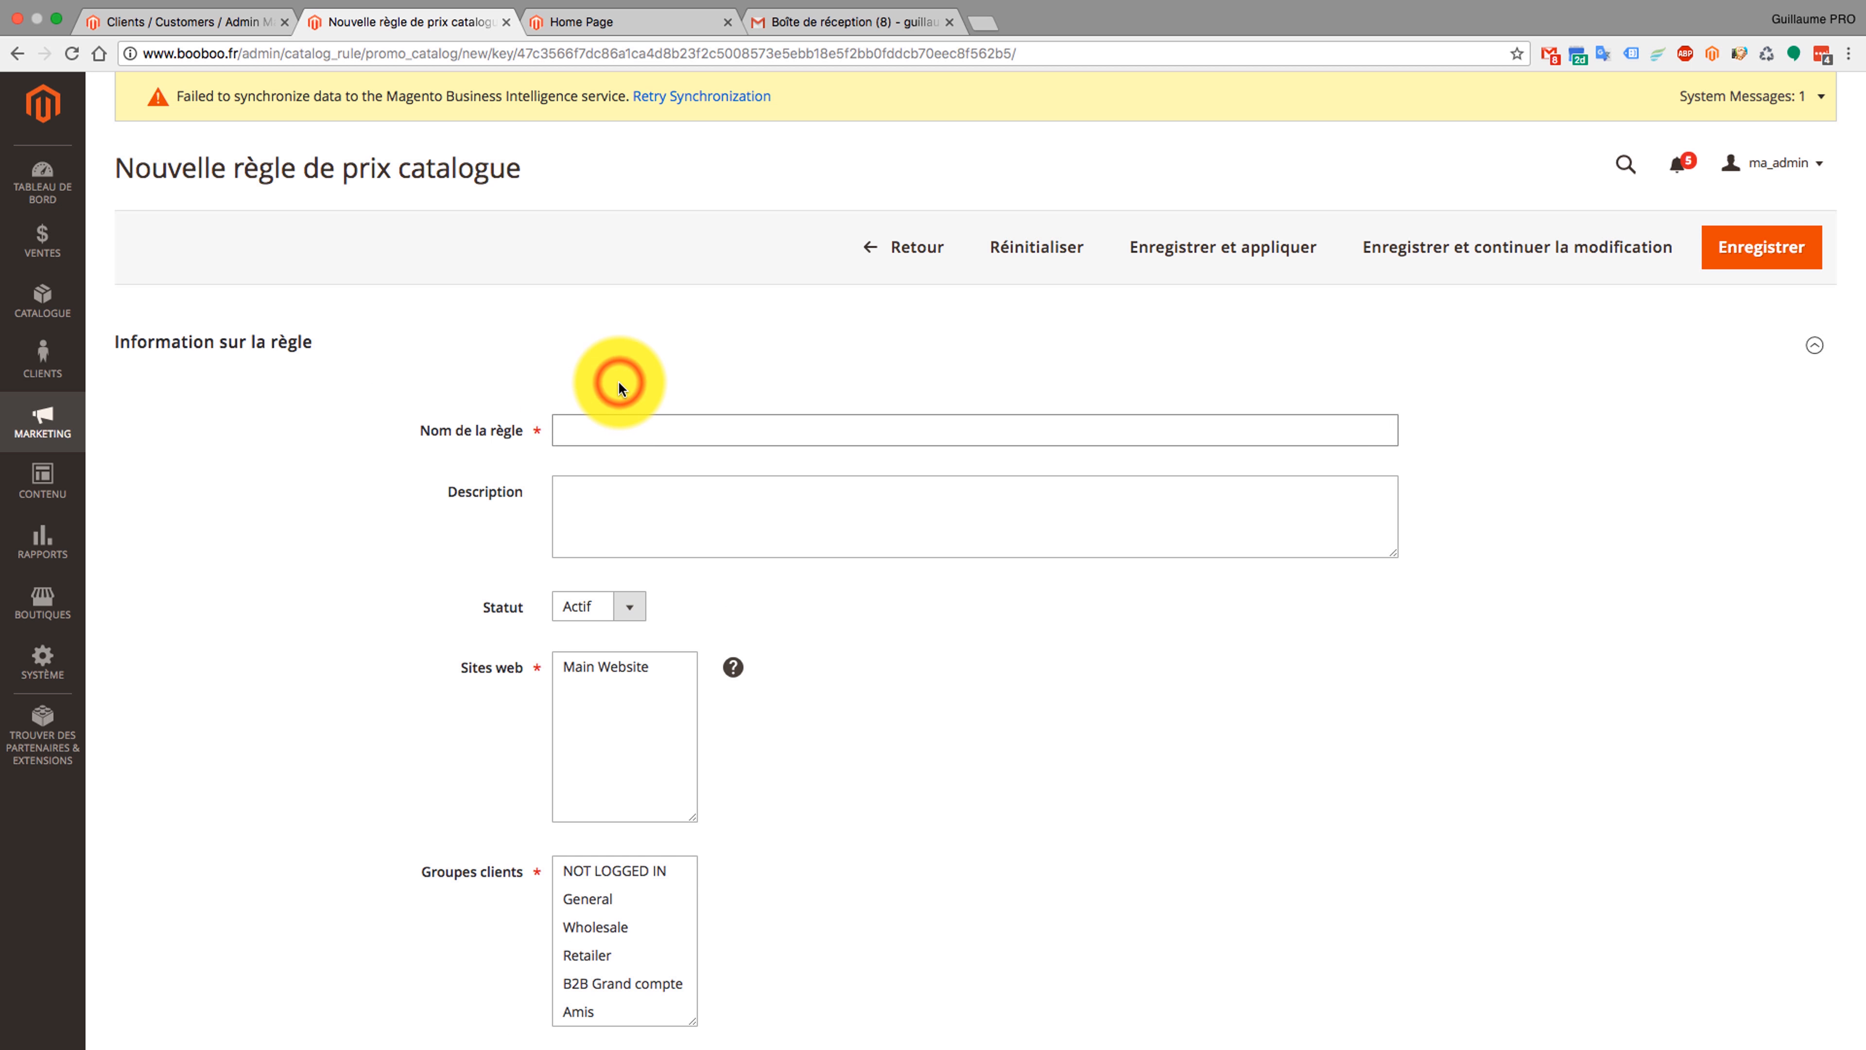
pyautogui.click(597, 424)
pyautogui.write('re')
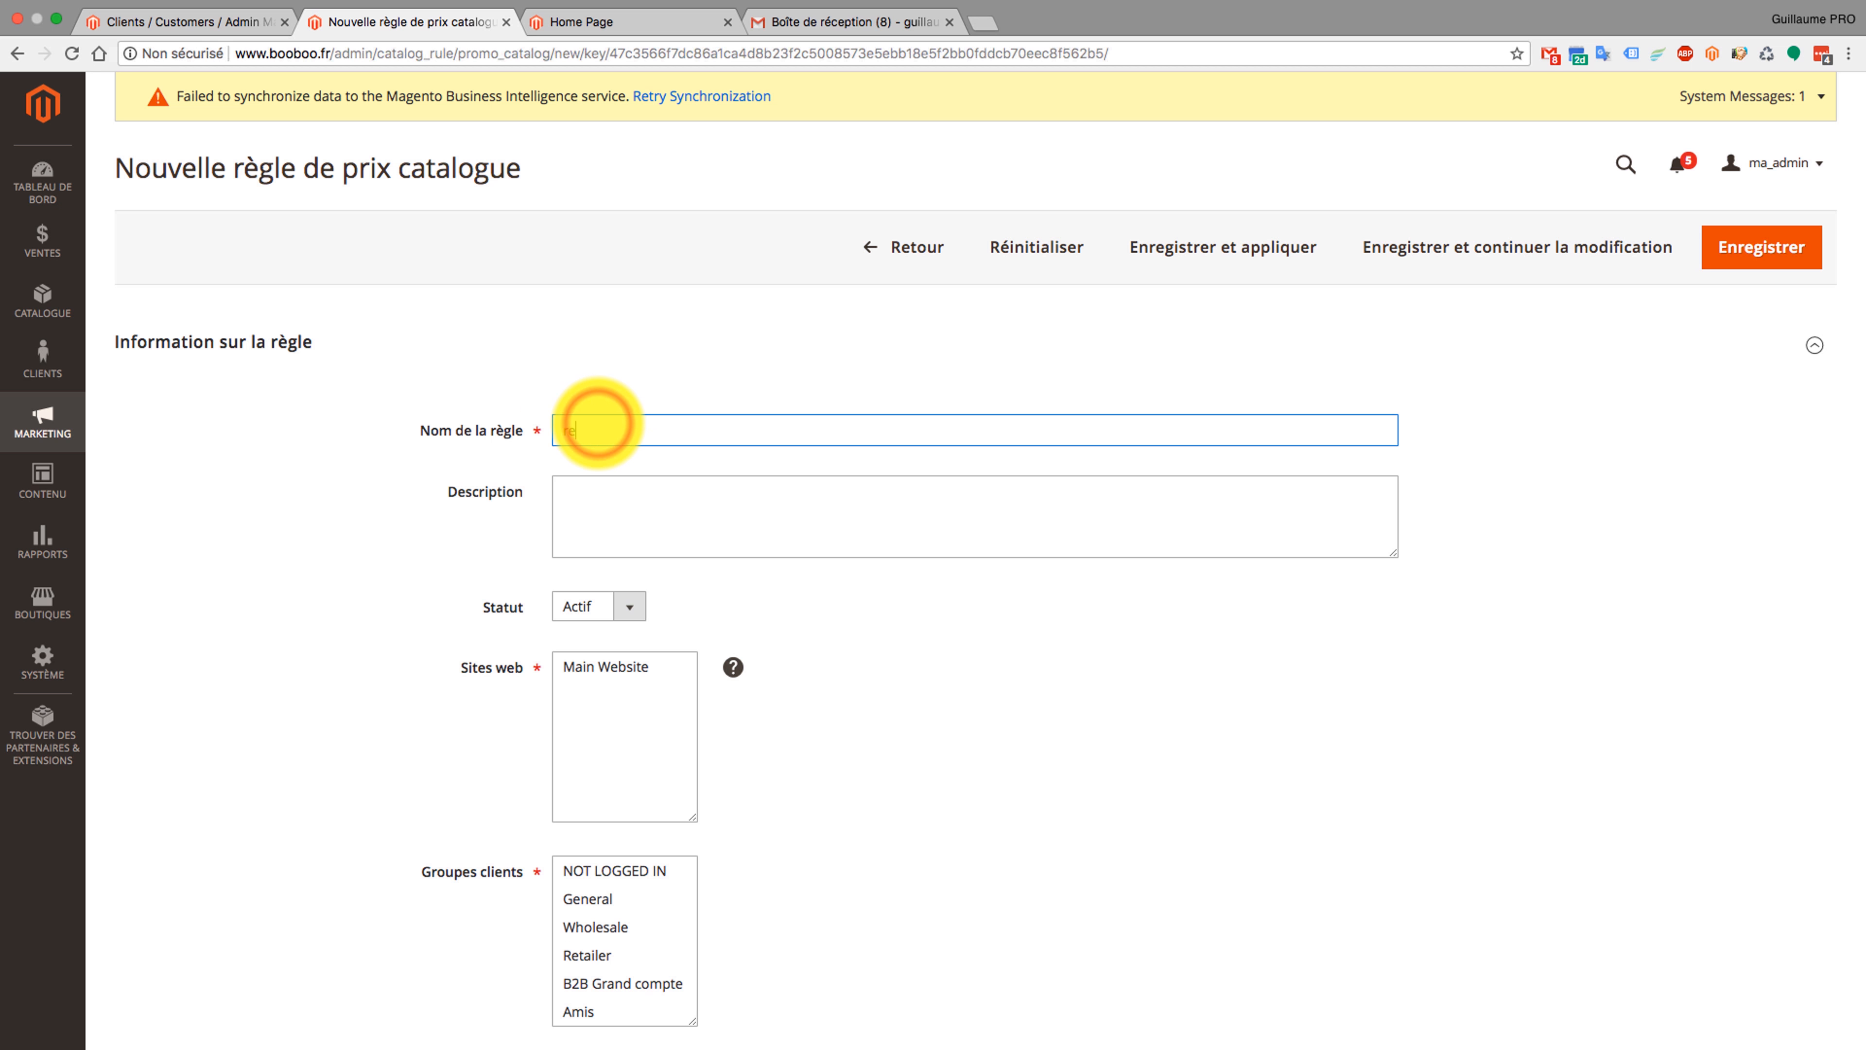
pyautogui.write('msi')
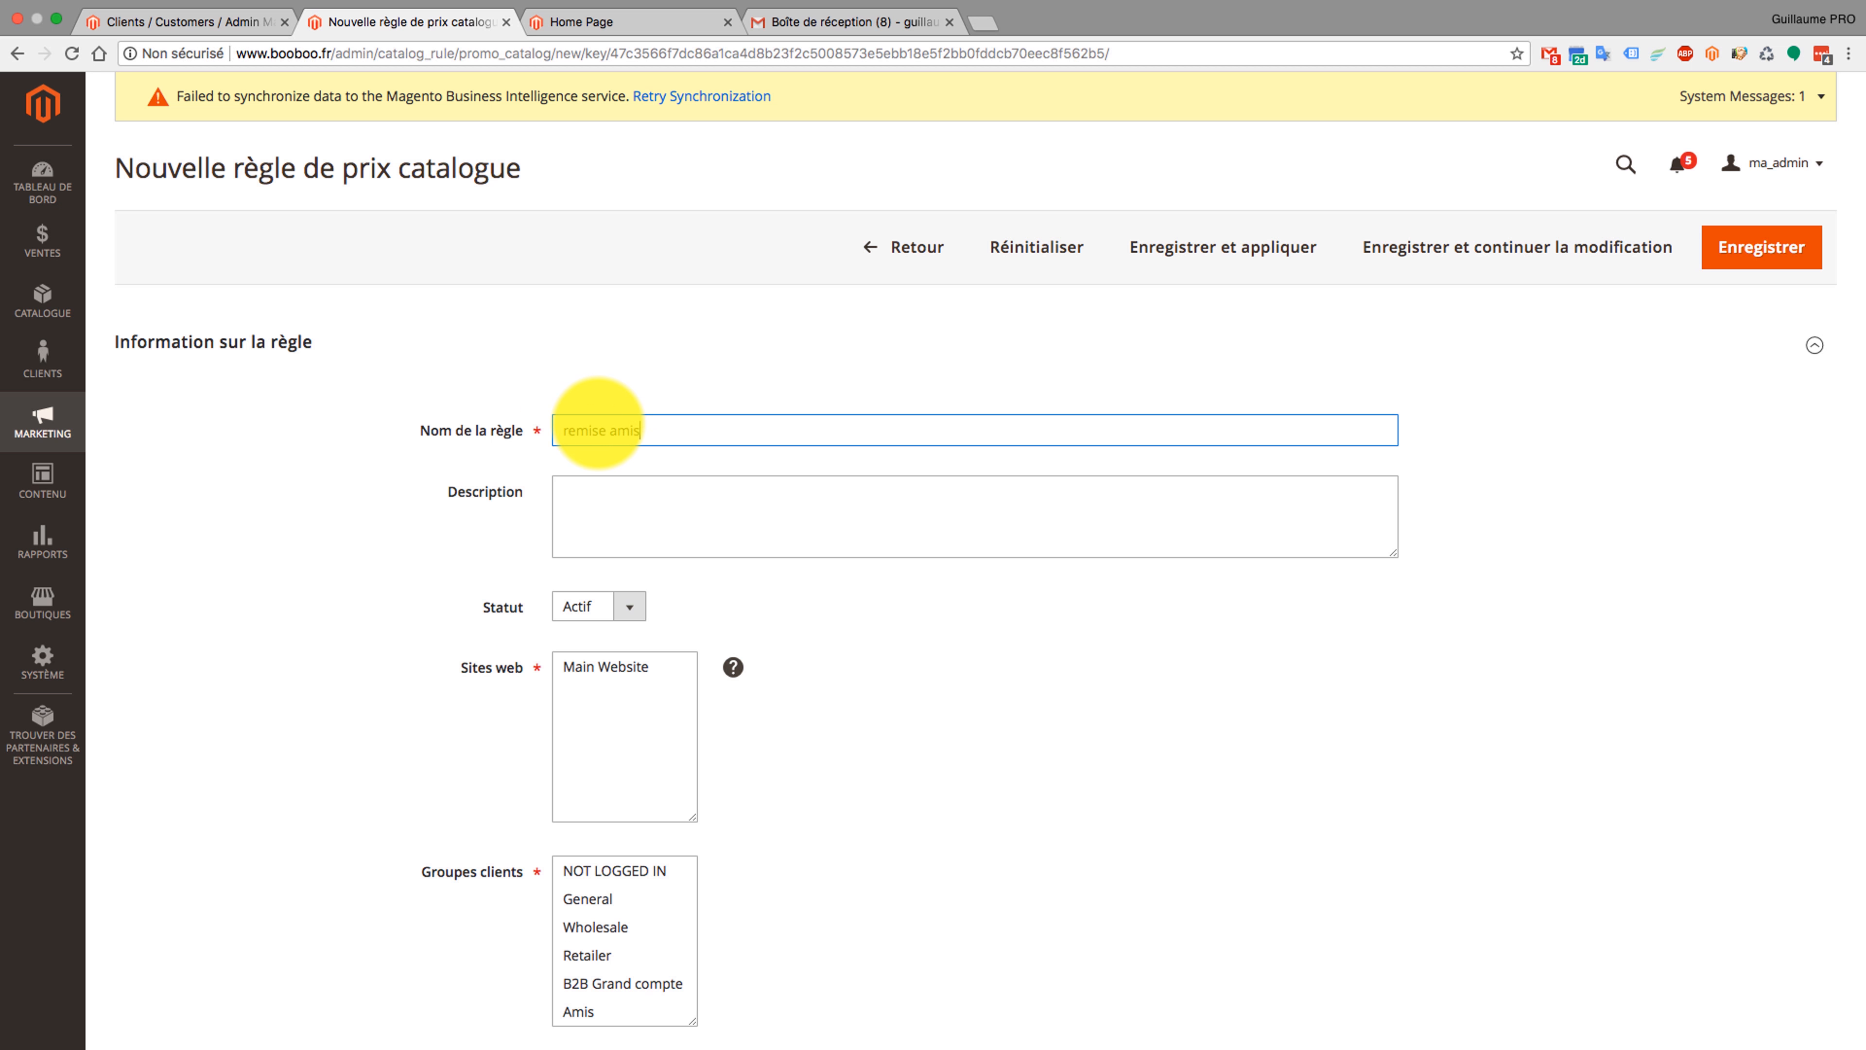
pyautogui.write('e amis')
# - Assign the rule to Main Website and the Amis customer group
pyautogui.click(597, 661)
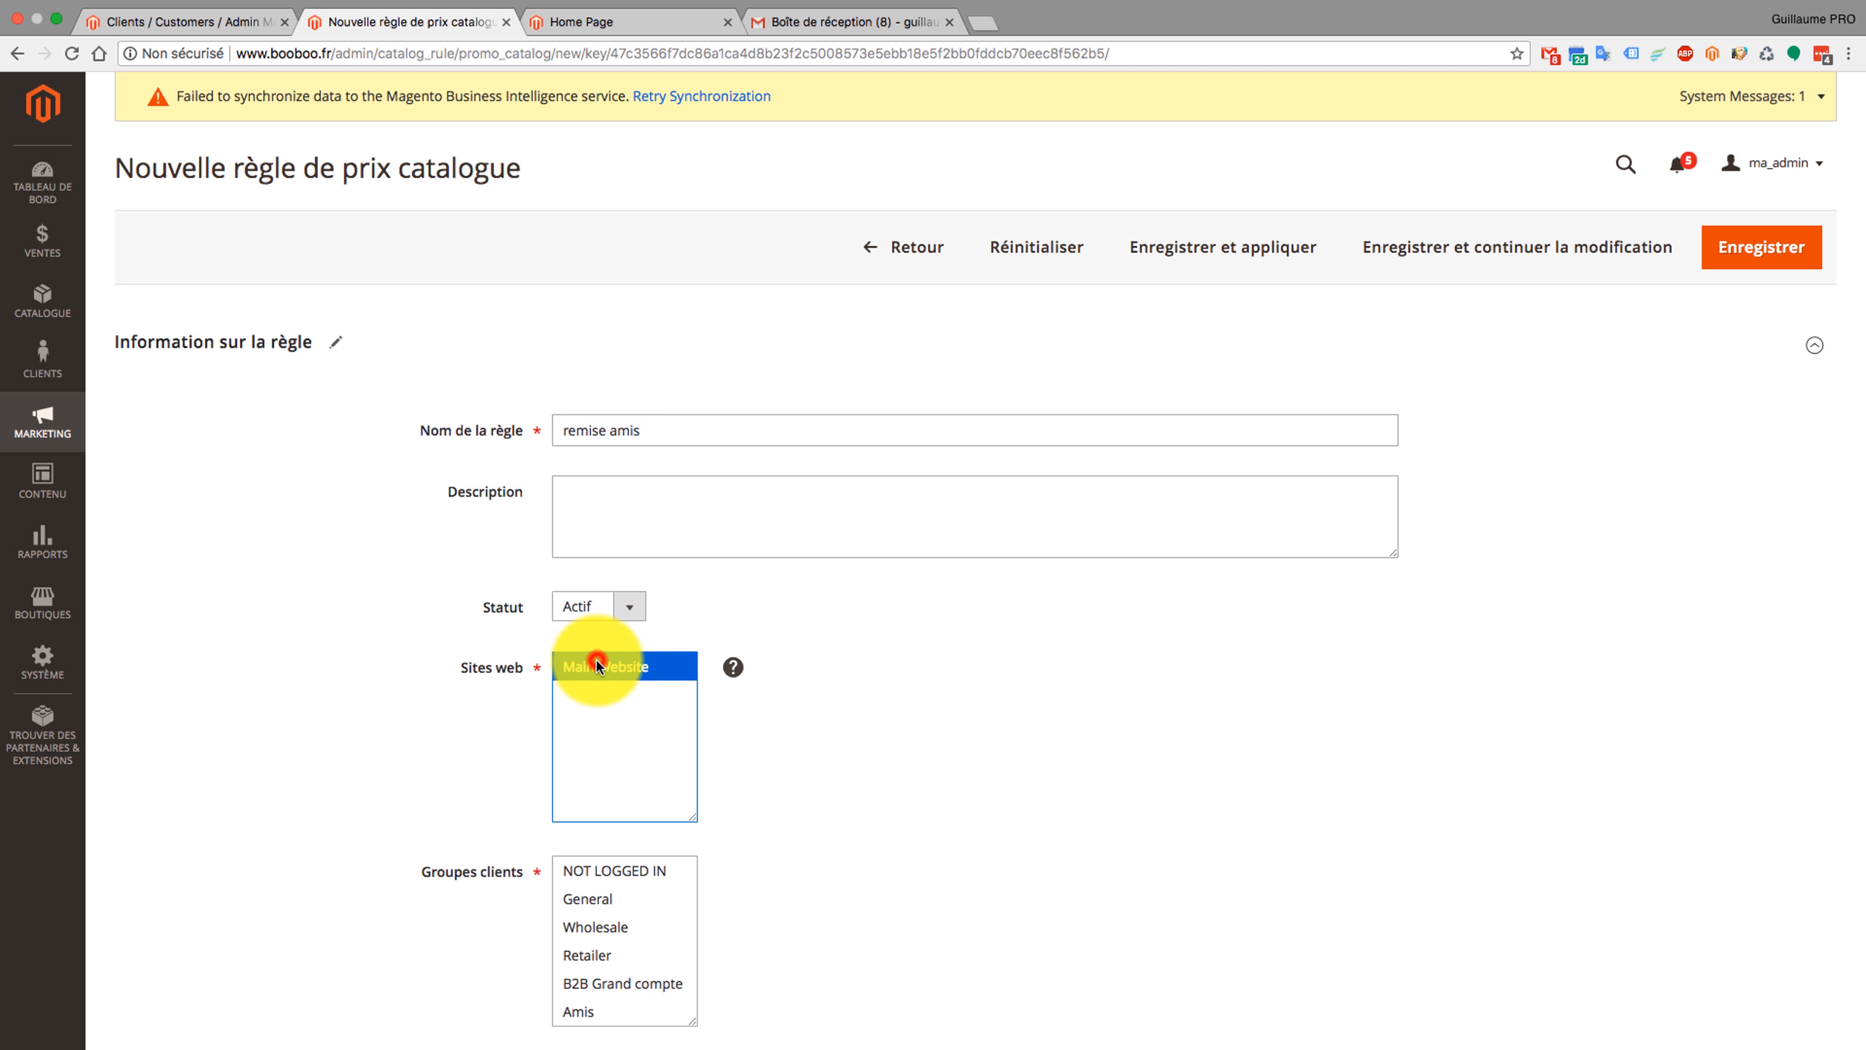
pyautogui.scroll(-1, 486, 649)
pyautogui.click(584, 941)
# - Set the rule's validity period from 21/04/2018 to 28/04/2018
pyautogui.scroll(-3, 389, 775)
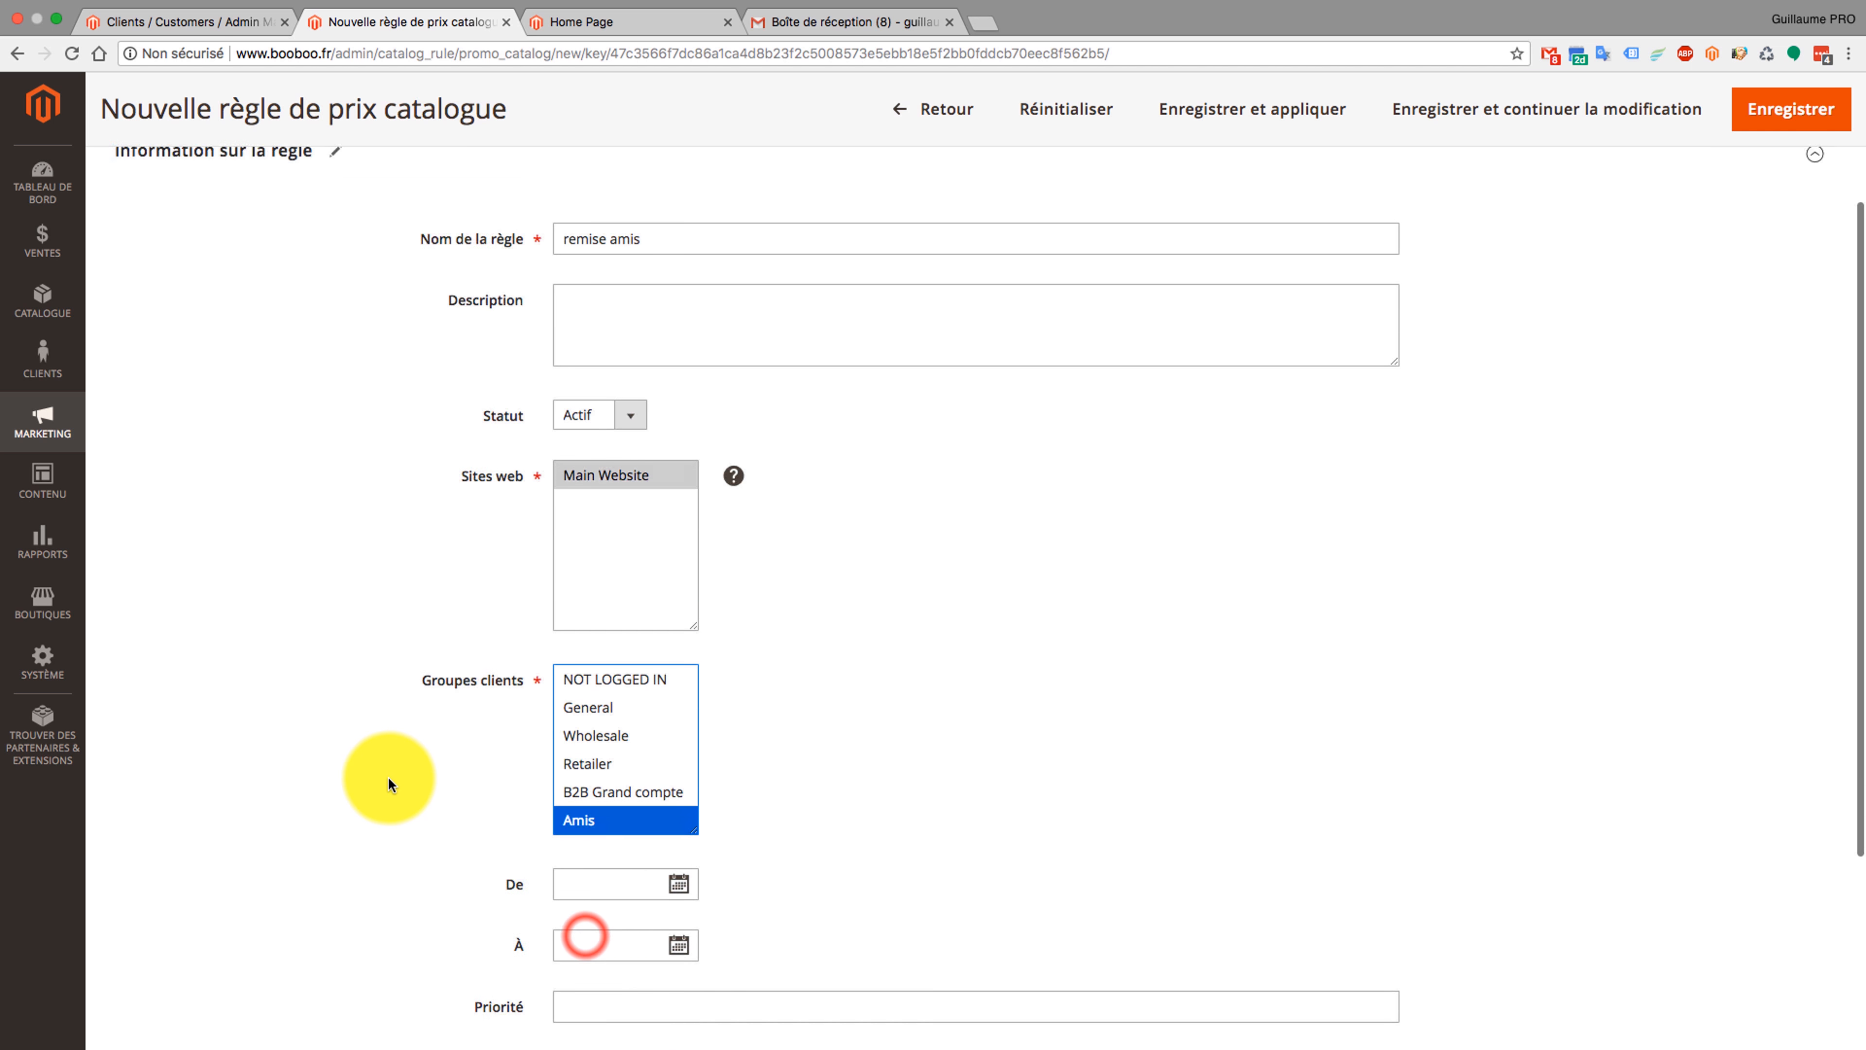
pyautogui.click(560, 830)
pyautogui.click(677, 831)
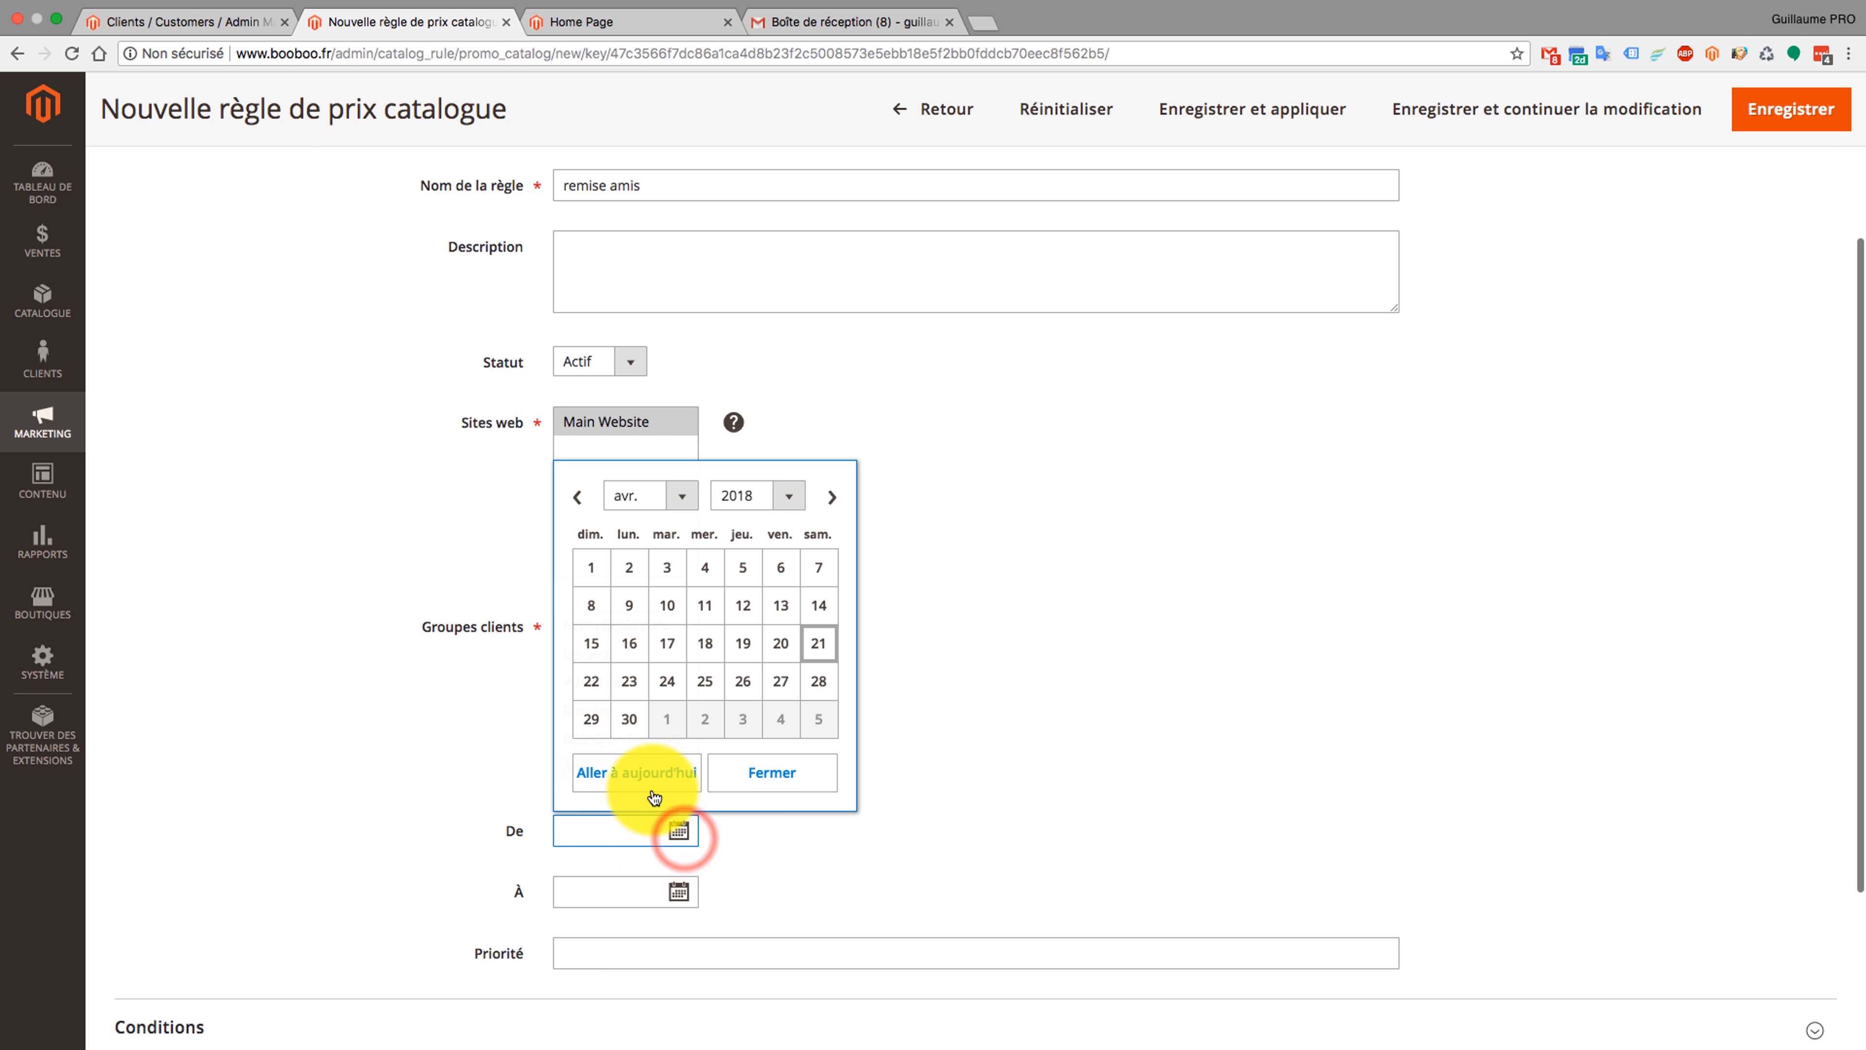
pyautogui.click(651, 776)
pyautogui.click(676, 887)
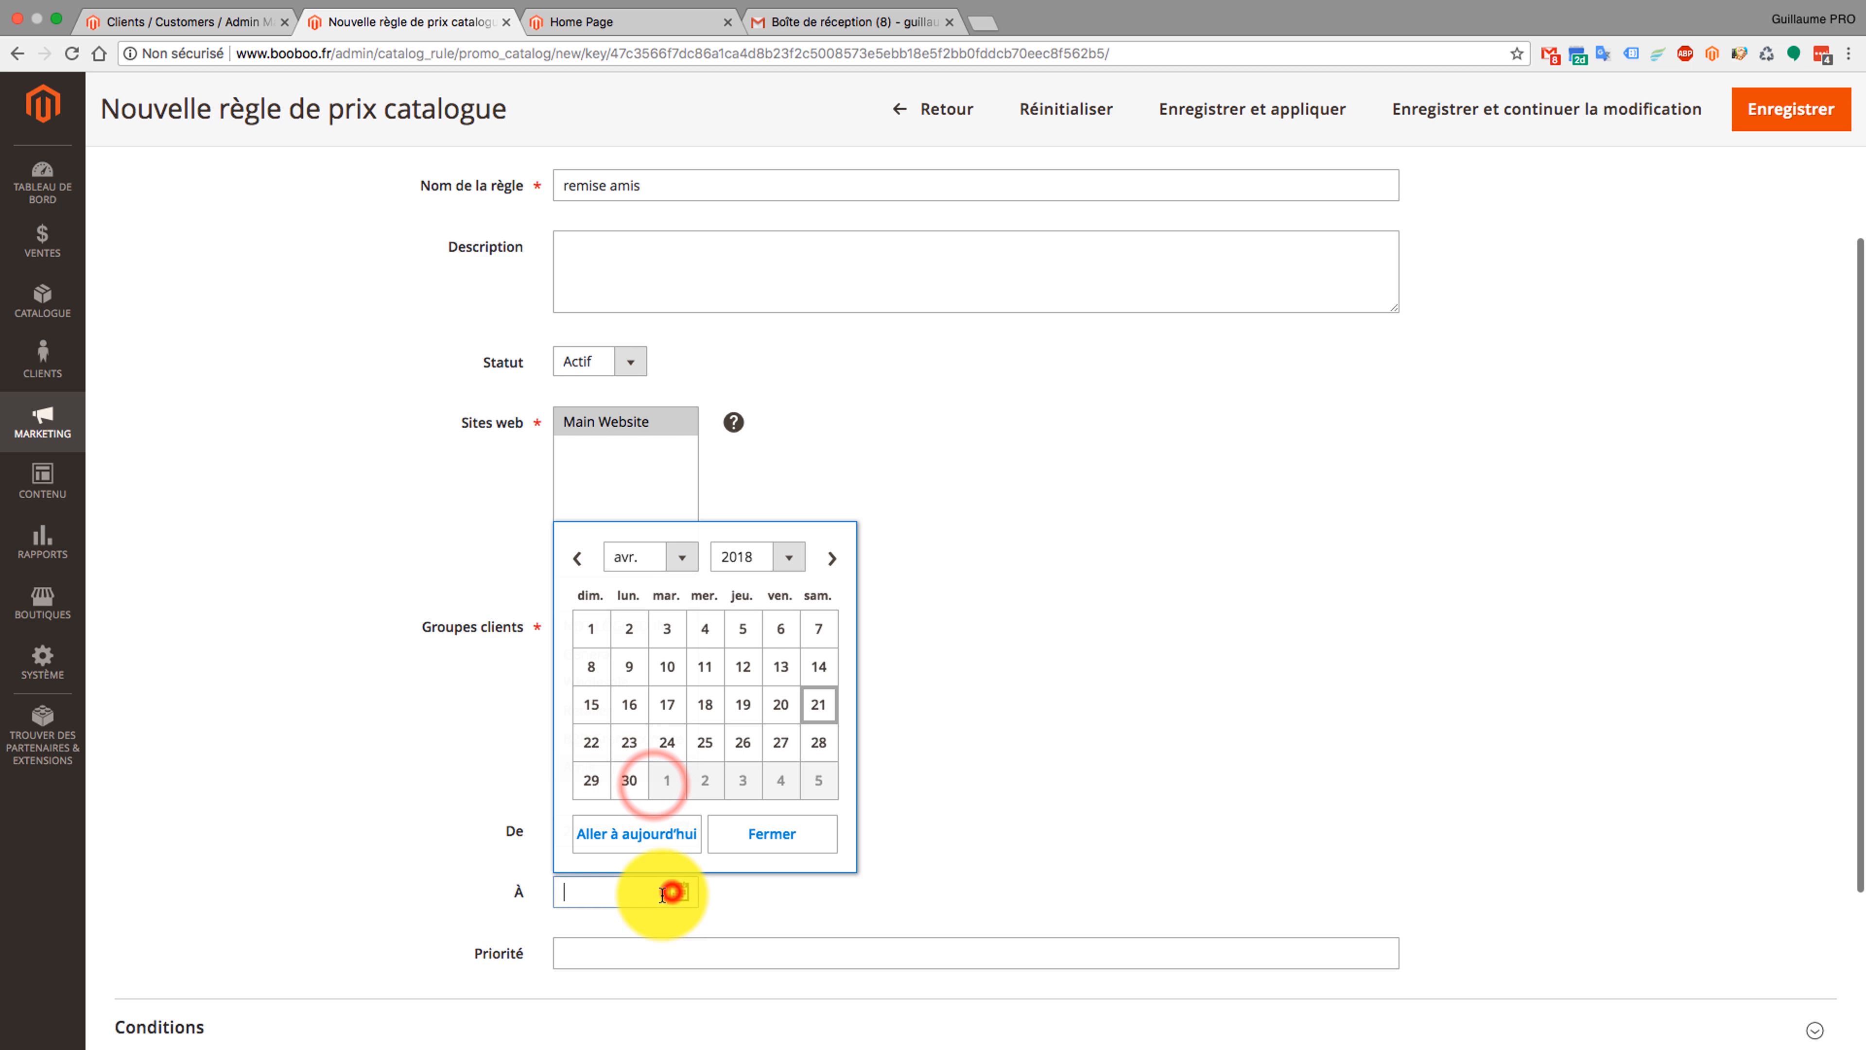
pyautogui.click(817, 740)
# - Examine the condition types available for the catalog price rule without adding a condition
pyautogui.scroll(-3, 955, 765)
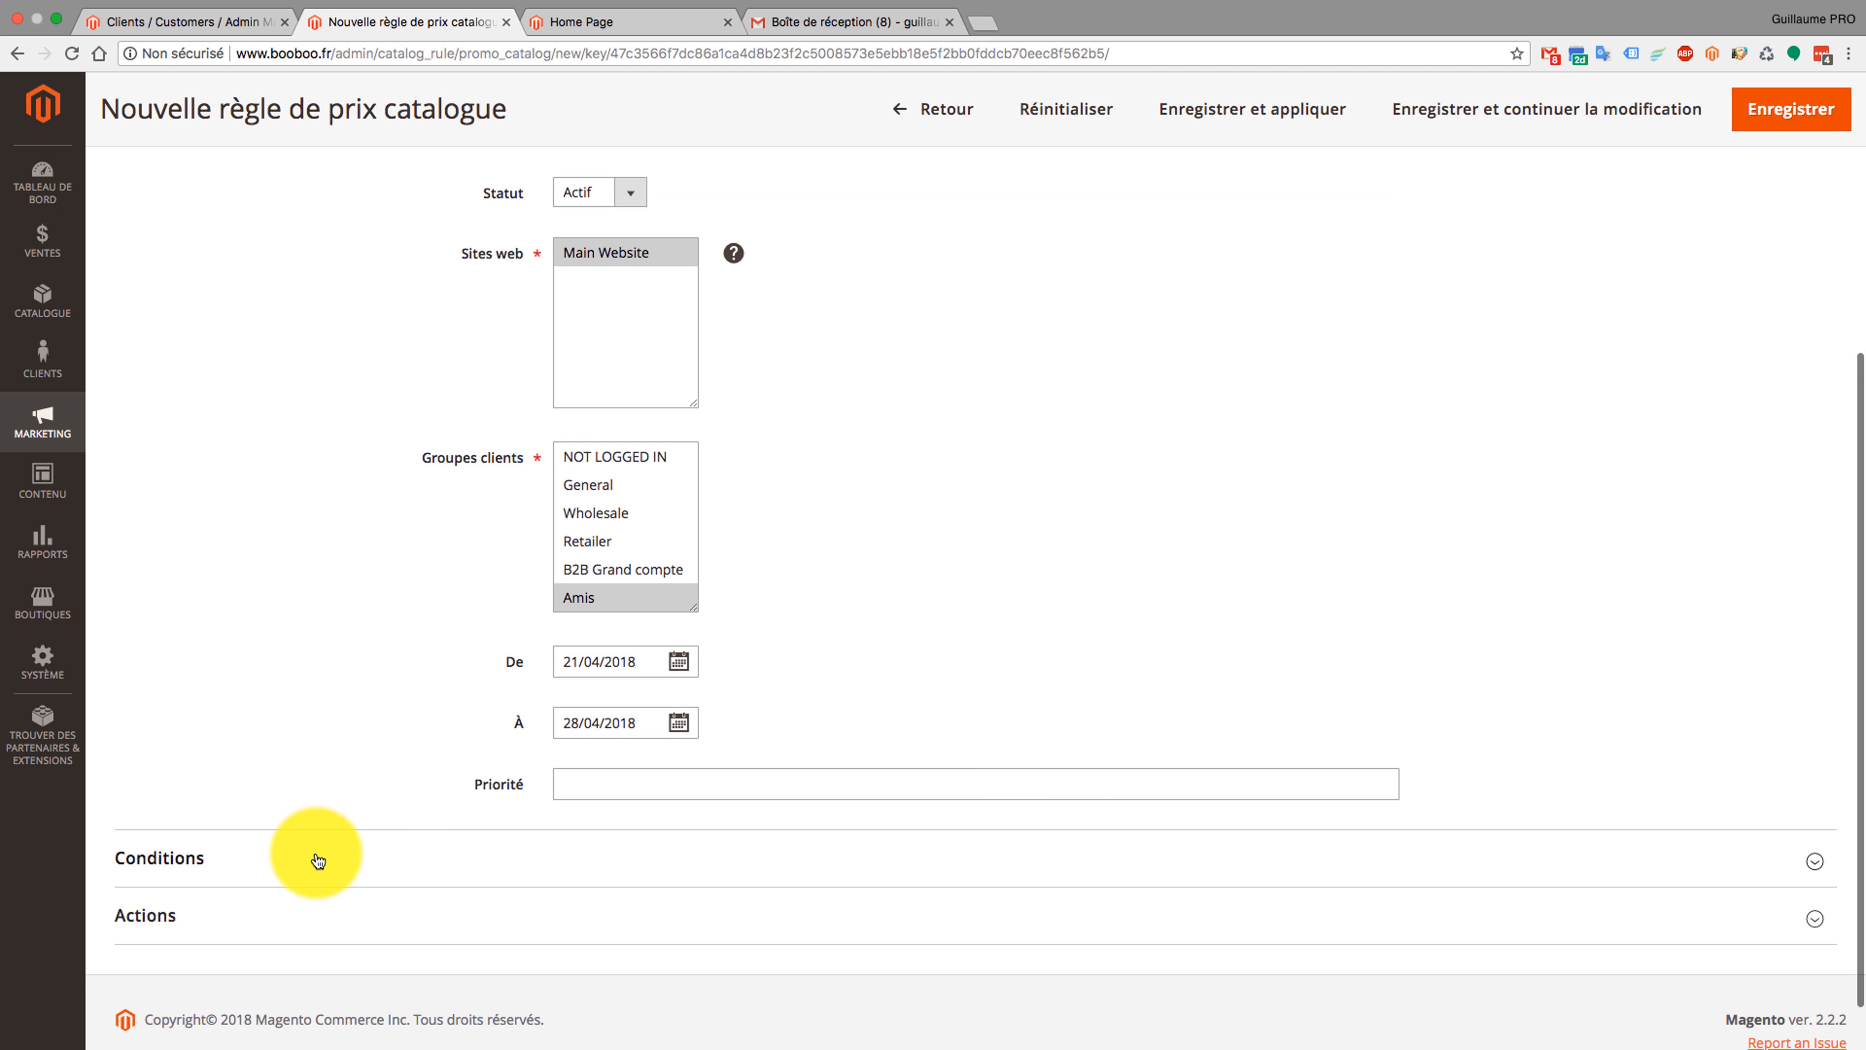
pyautogui.click(260, 852)
pyautogui.scroll(-4, 259, 845)
pyautogui.click(140, 797)
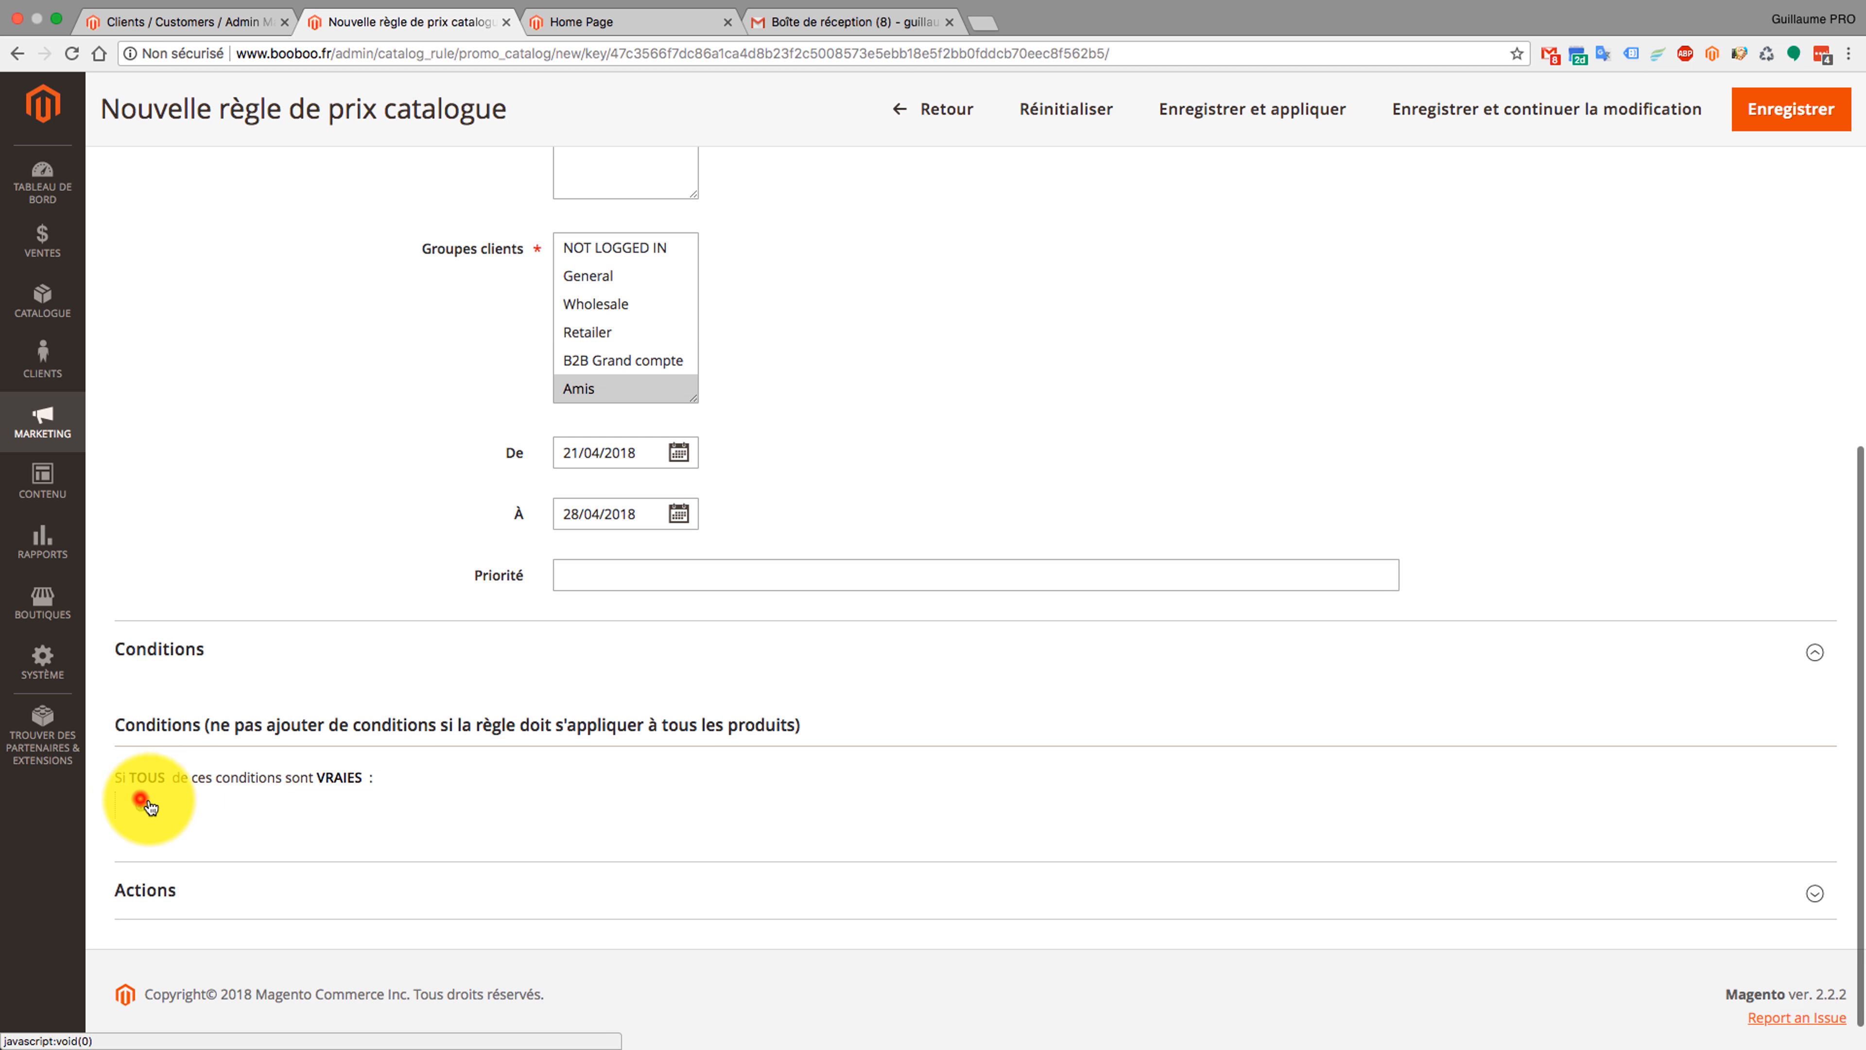
pyautogui.click(389, 766)
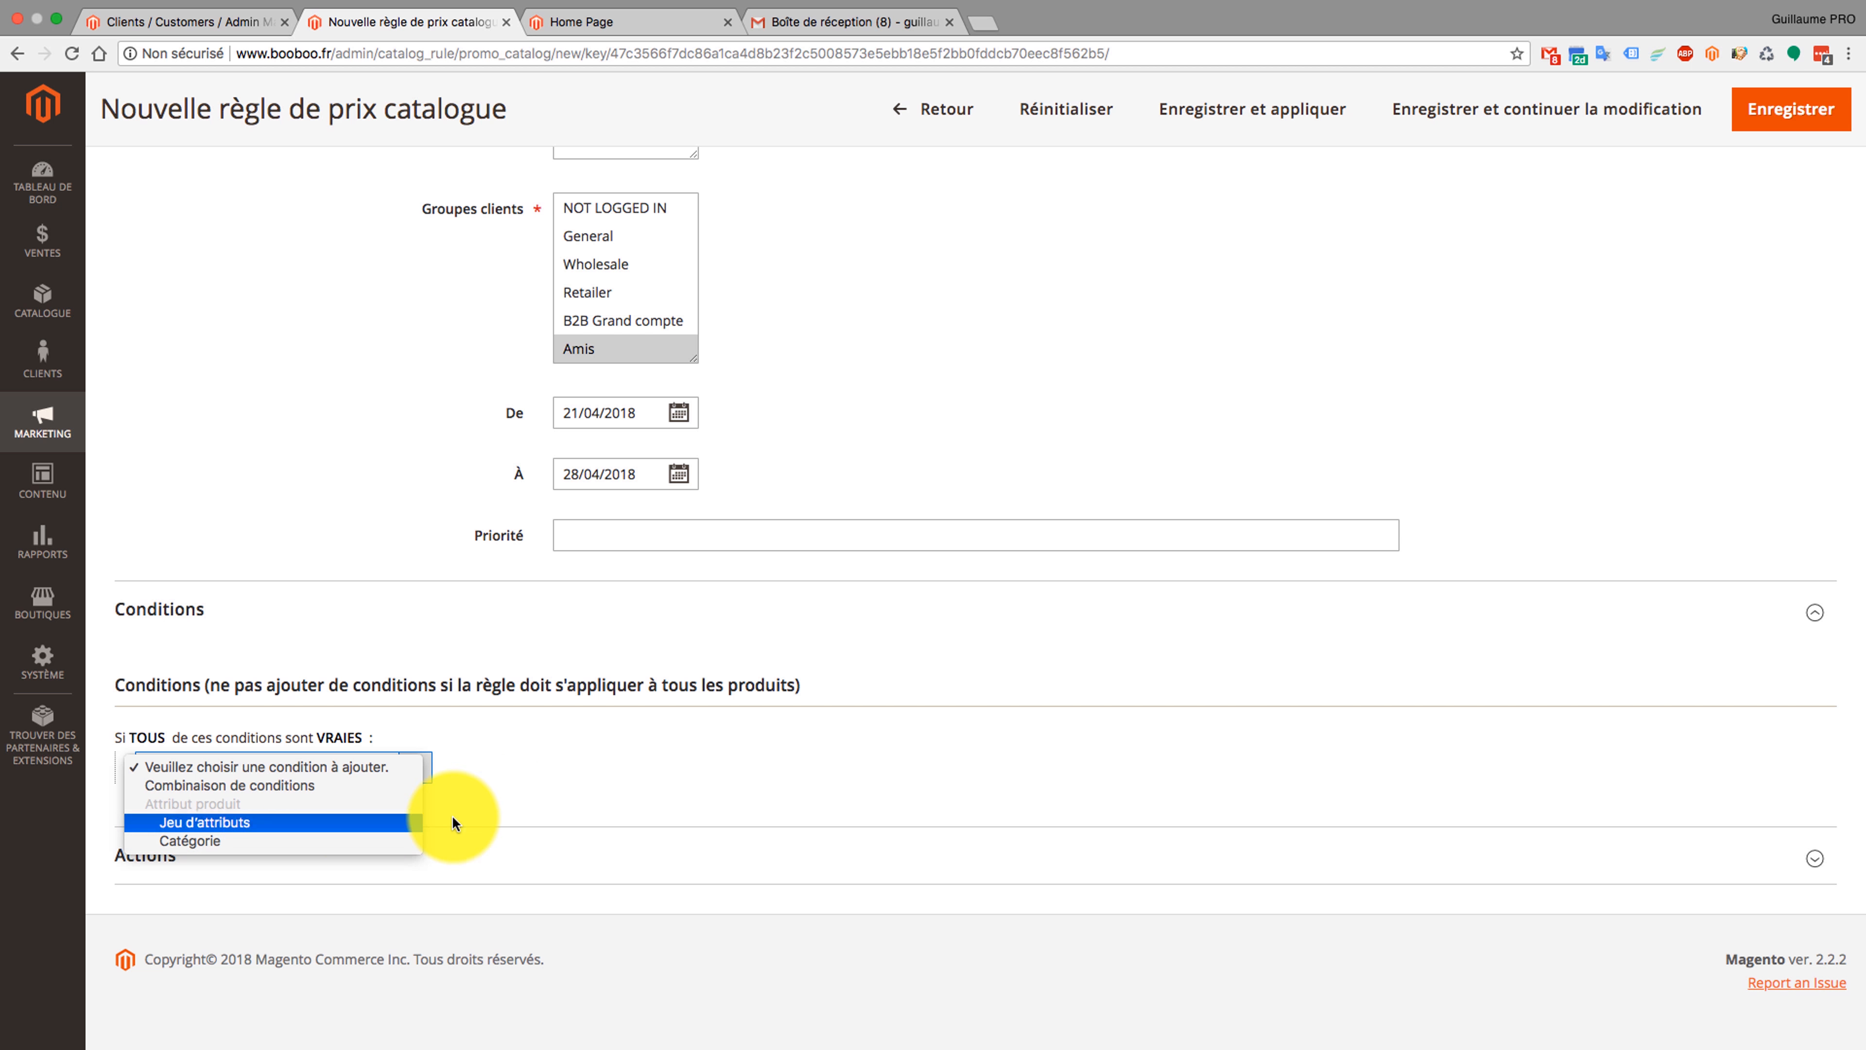
pyautogui.click(520, 790)
pyautogui.click(296, 766)
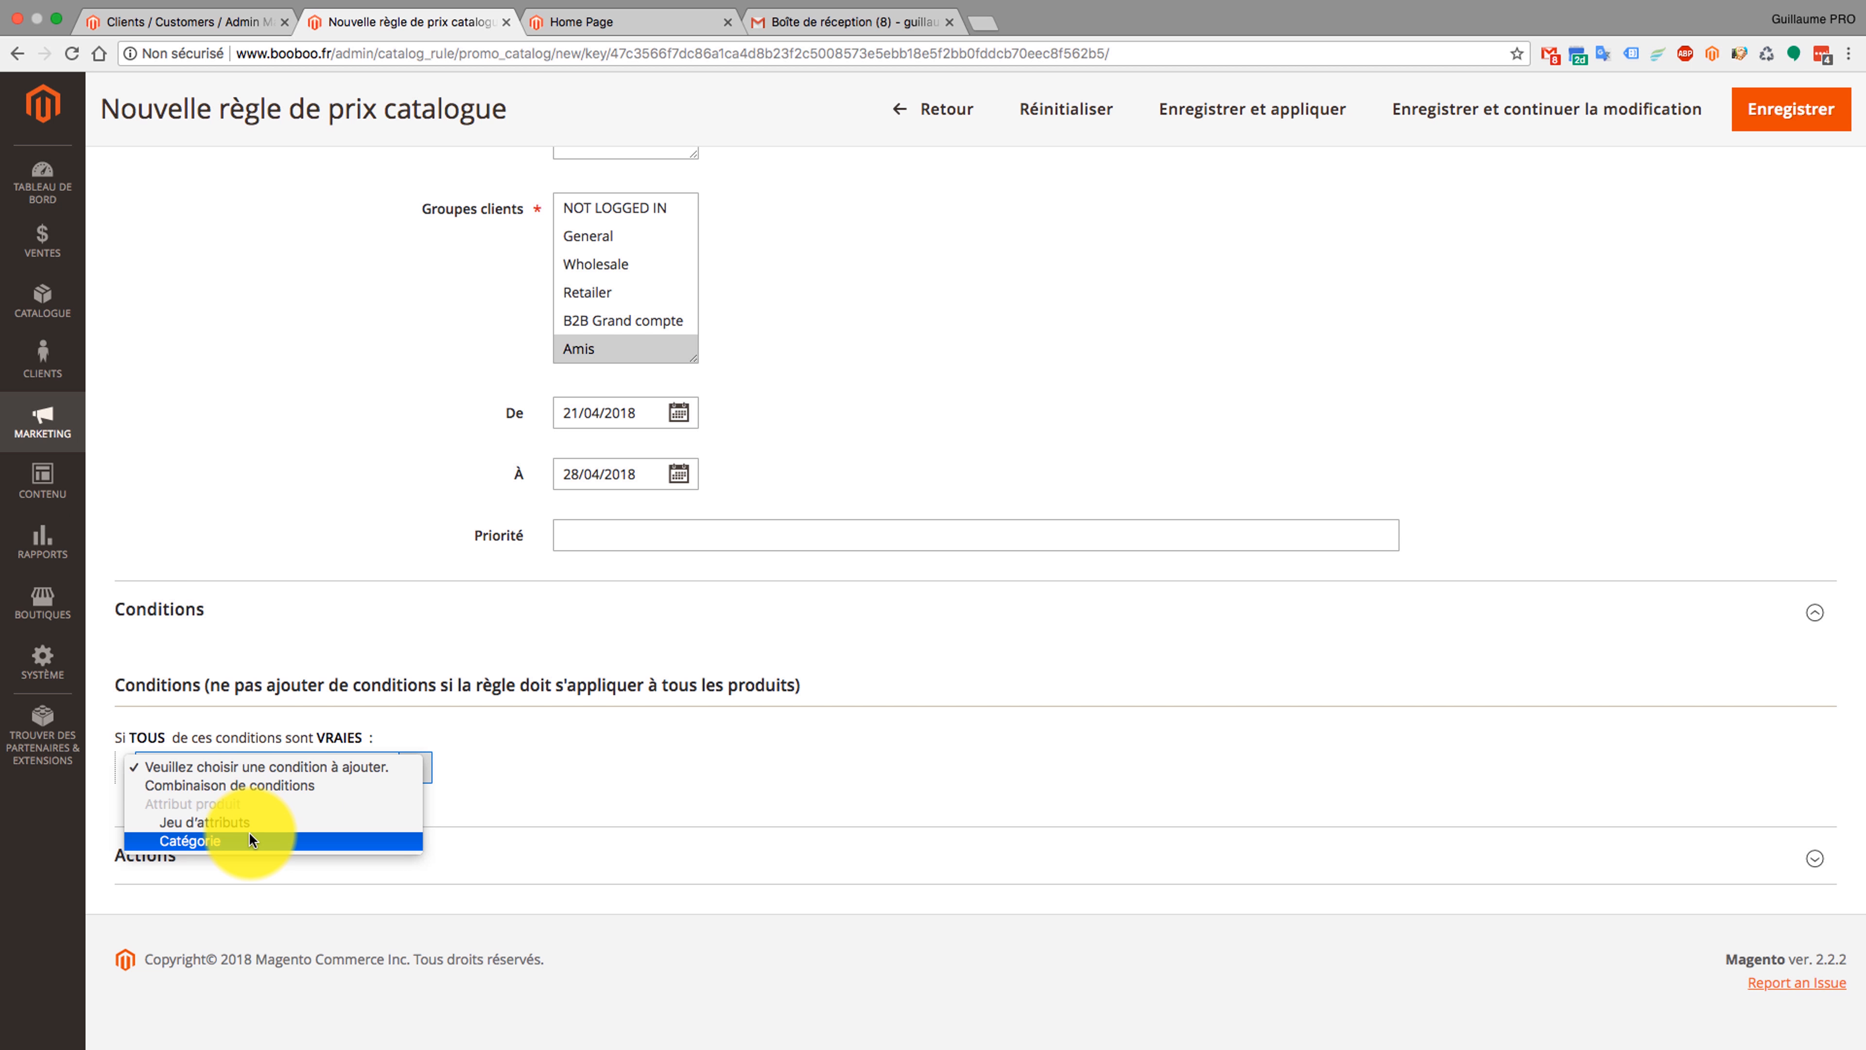
pyautogui.click(551, 772)
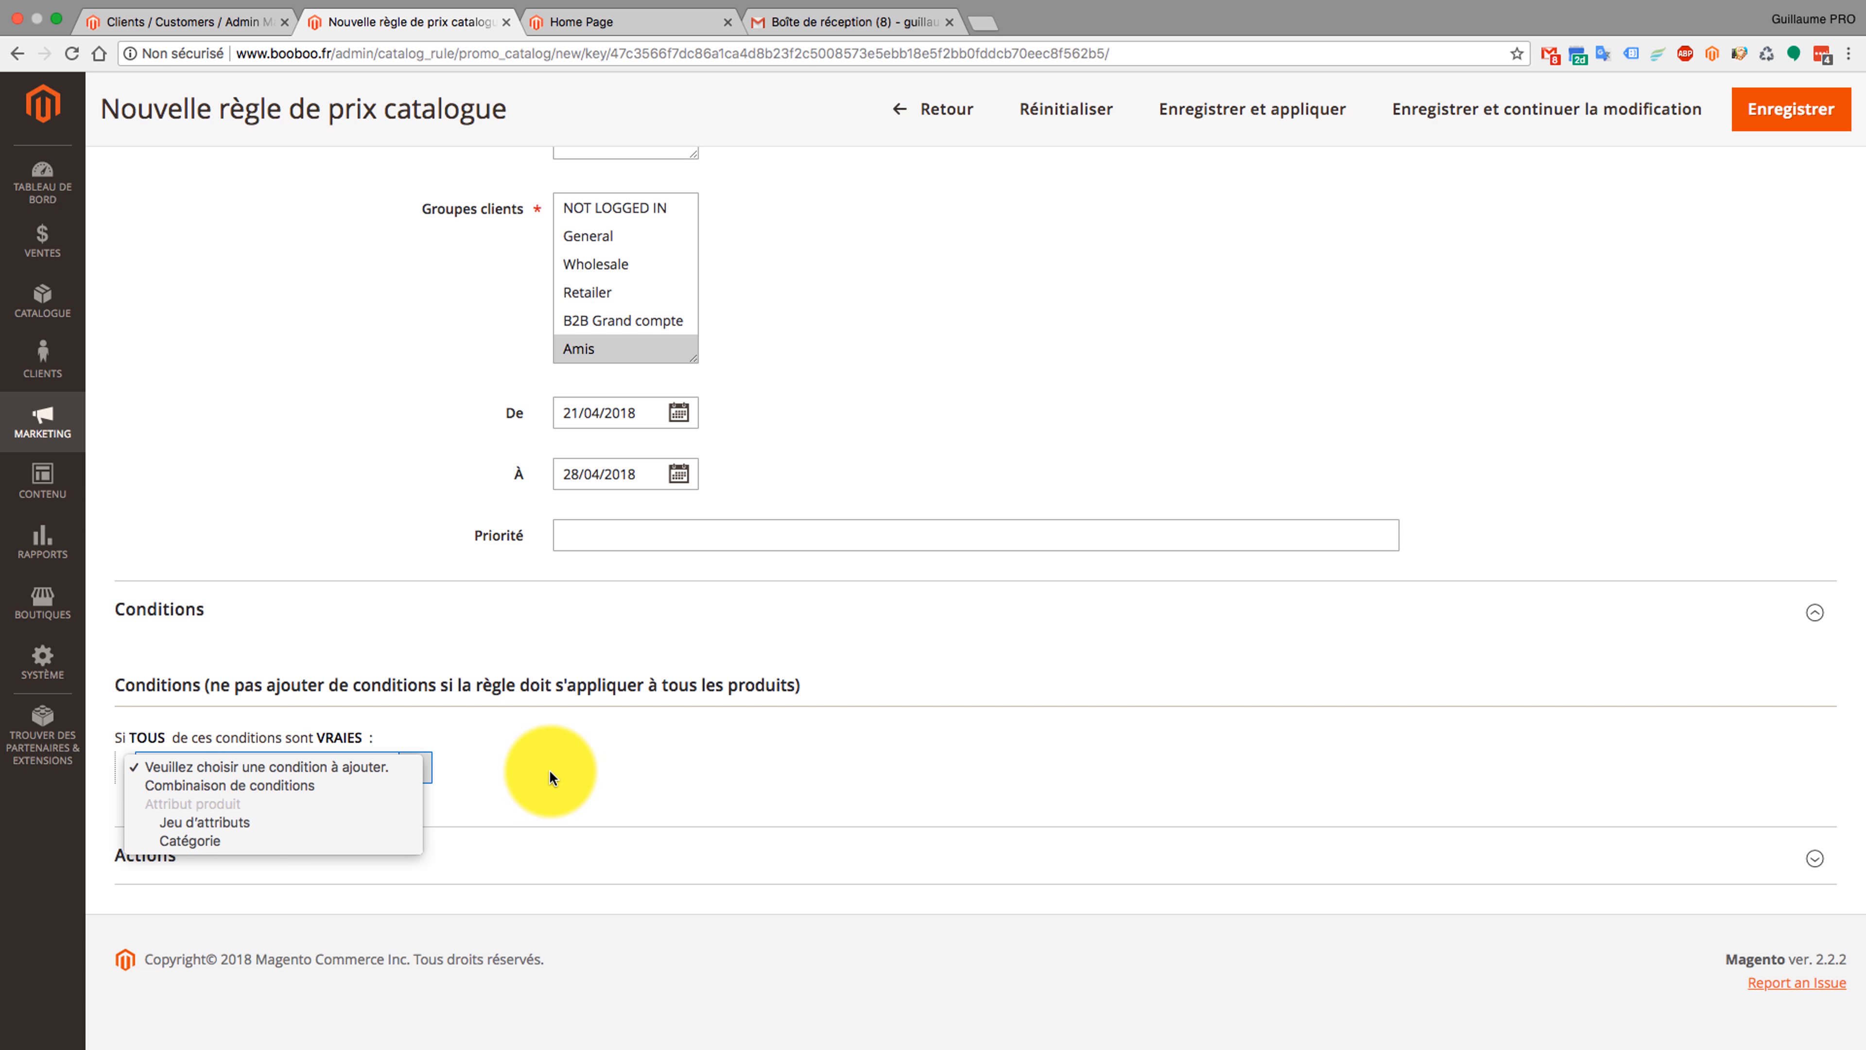
# - Set the rule's discount to 90 as a percentage of the original price and choose the setting for ignoring subsequent rules
pyautogui.click(165, 869)
pyautogui.scroll(-3, 354, 658)
pyautogui.click(683, 724)
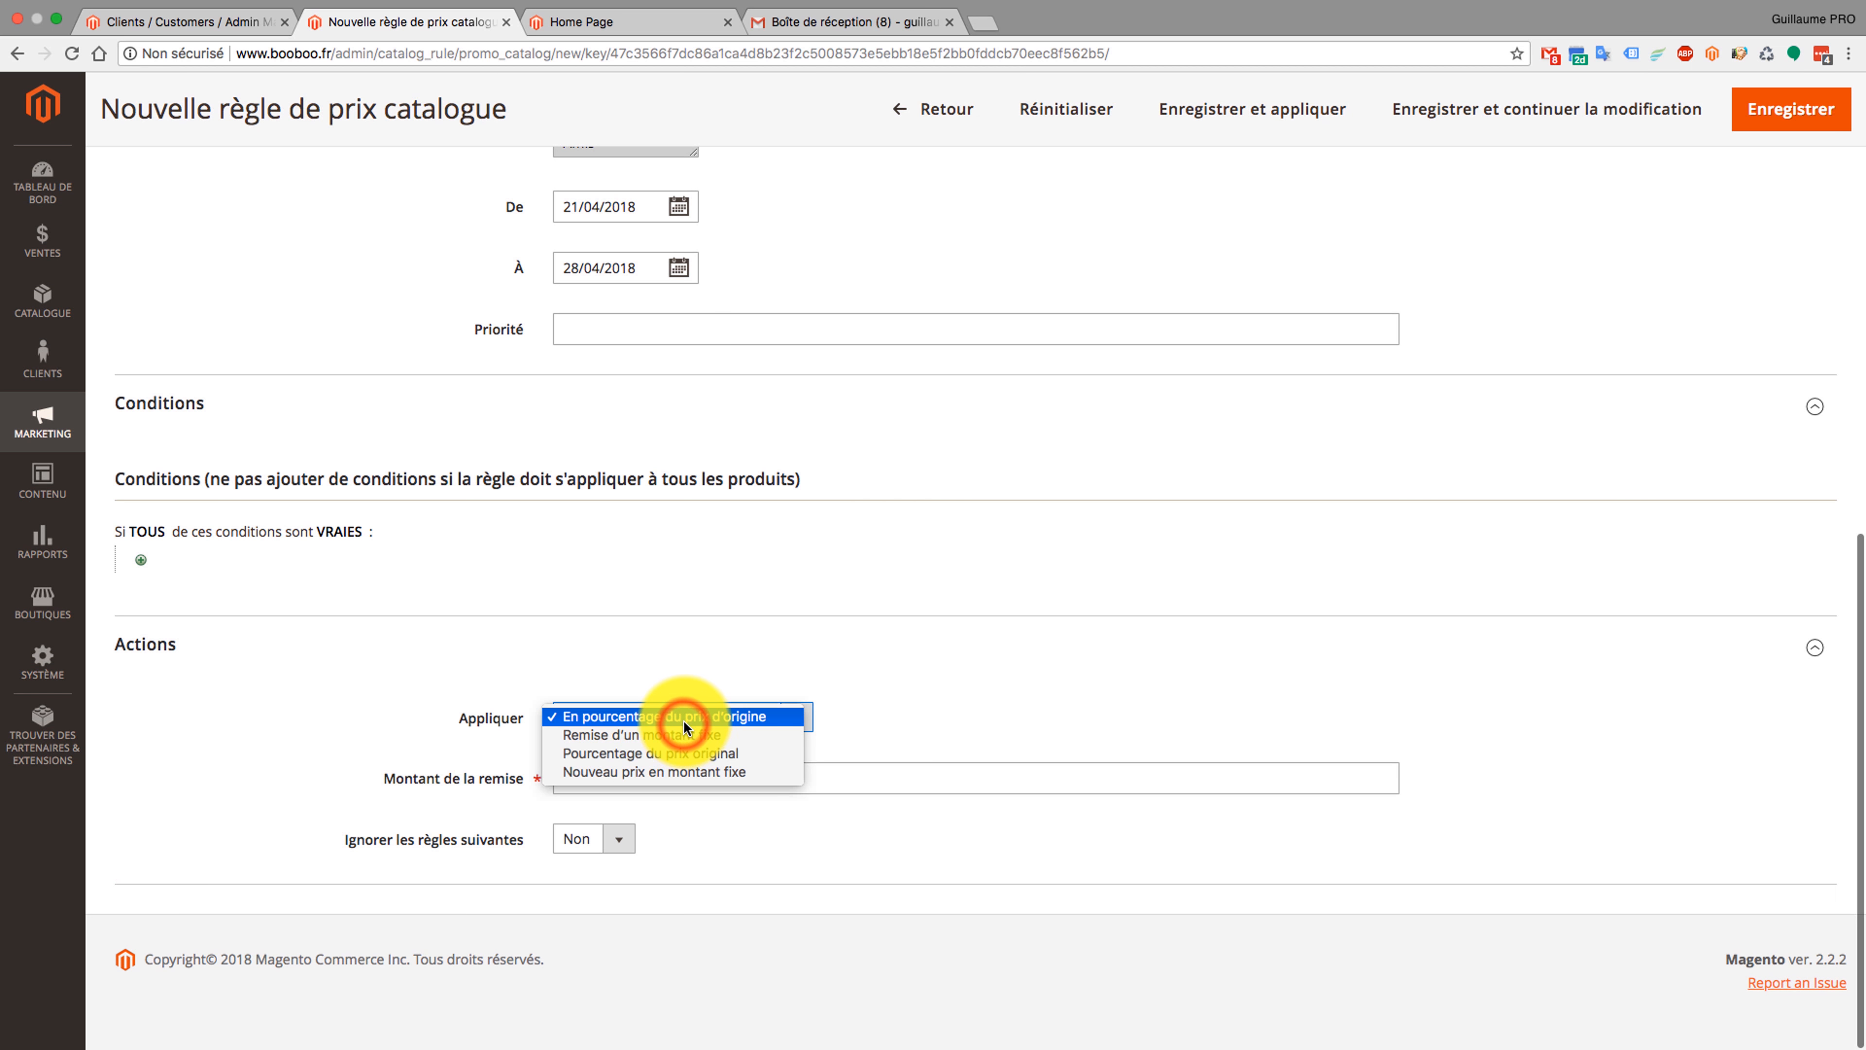
pyautogui.click(893, 697)
pyautogui.click(621, 779)
pyautogui.write('90')
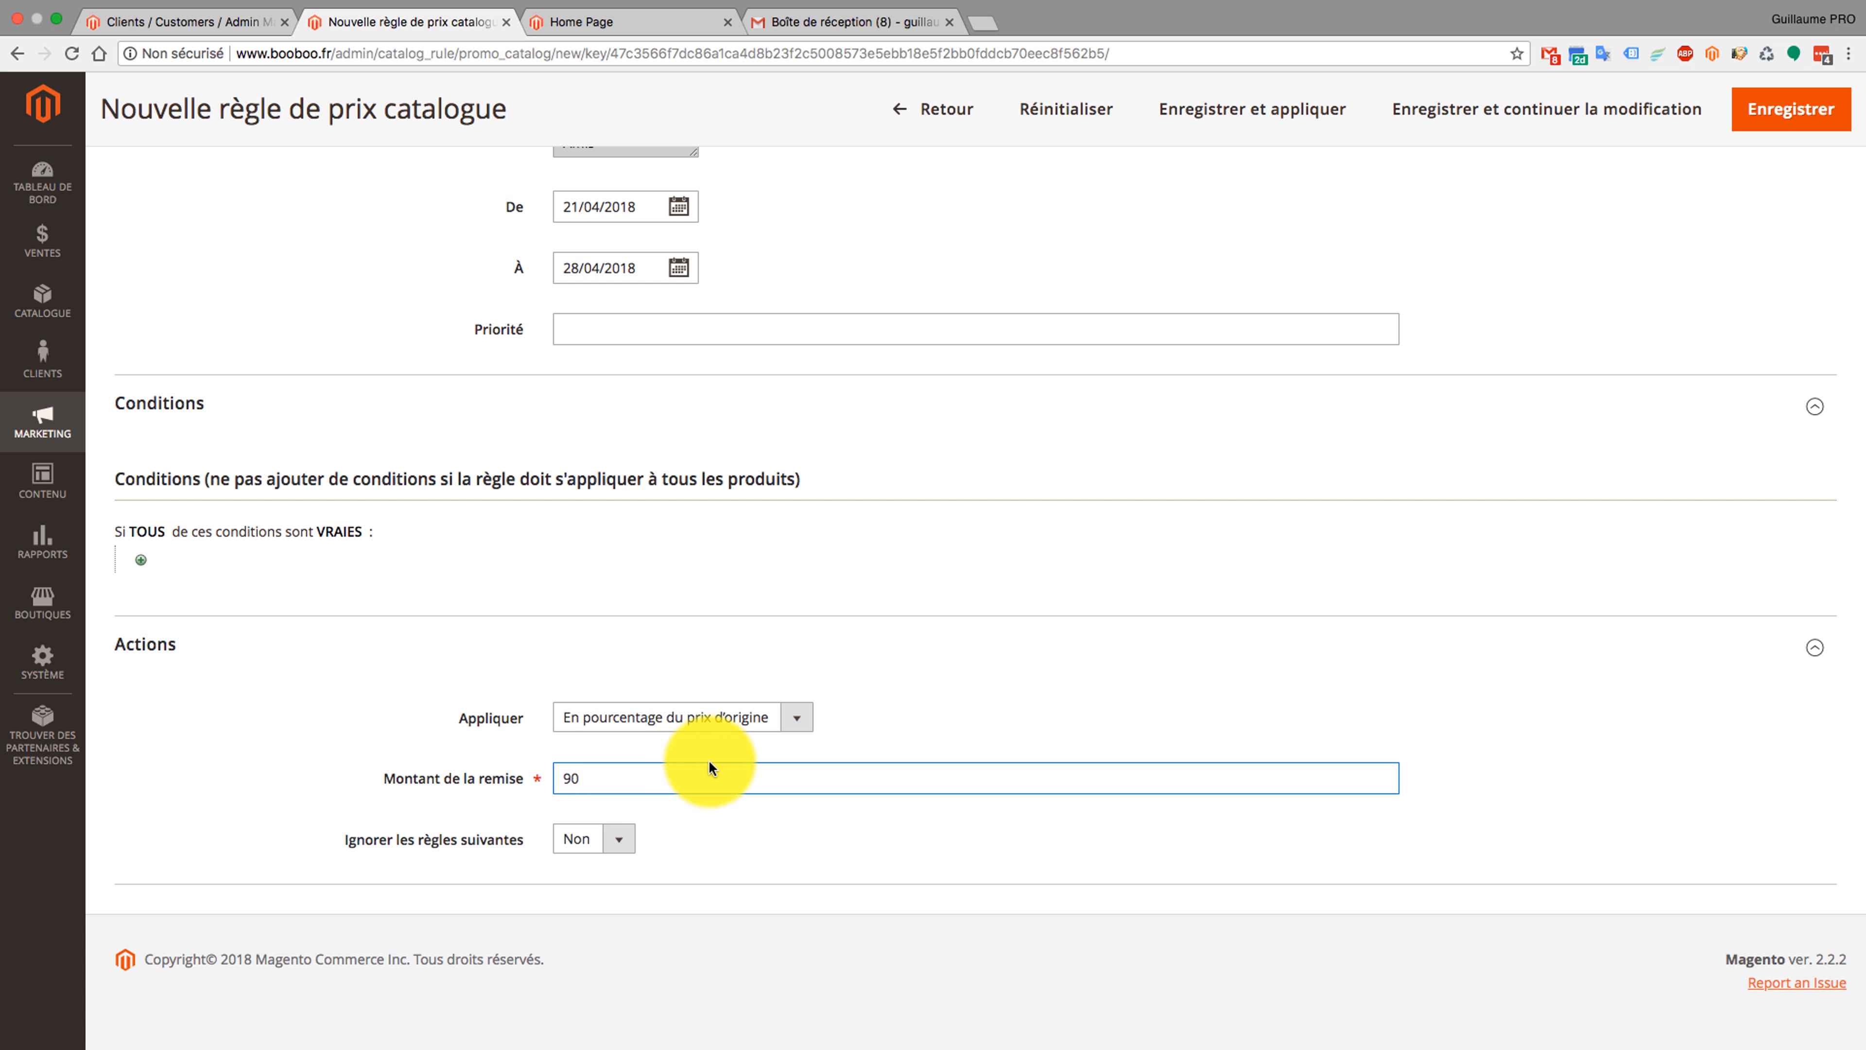
pyautogui.click(735, 724)
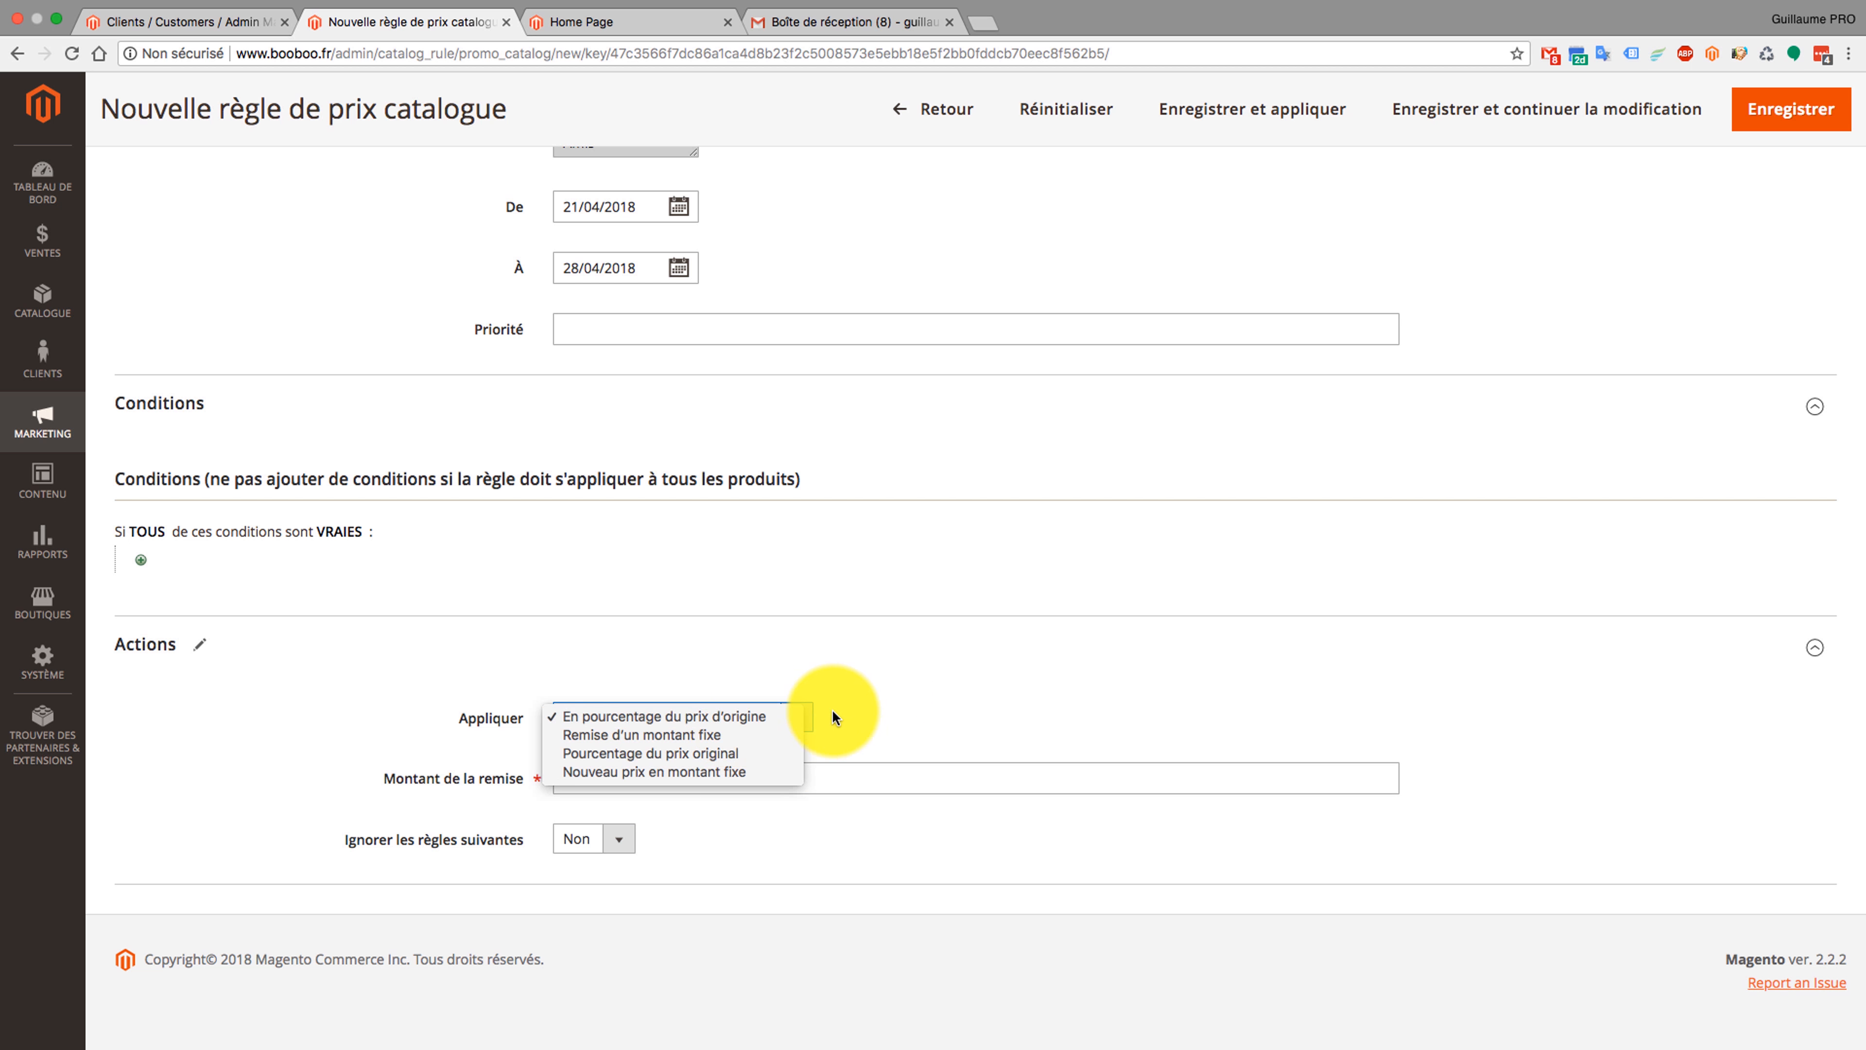
pyautogui.click(850, 710)
pyautogui.click(599, 838)
pyautogui.click(587, 820)
# - Save the "remise amis" rule and apply the catalog price rules
pyautogui.click(1755, 123)
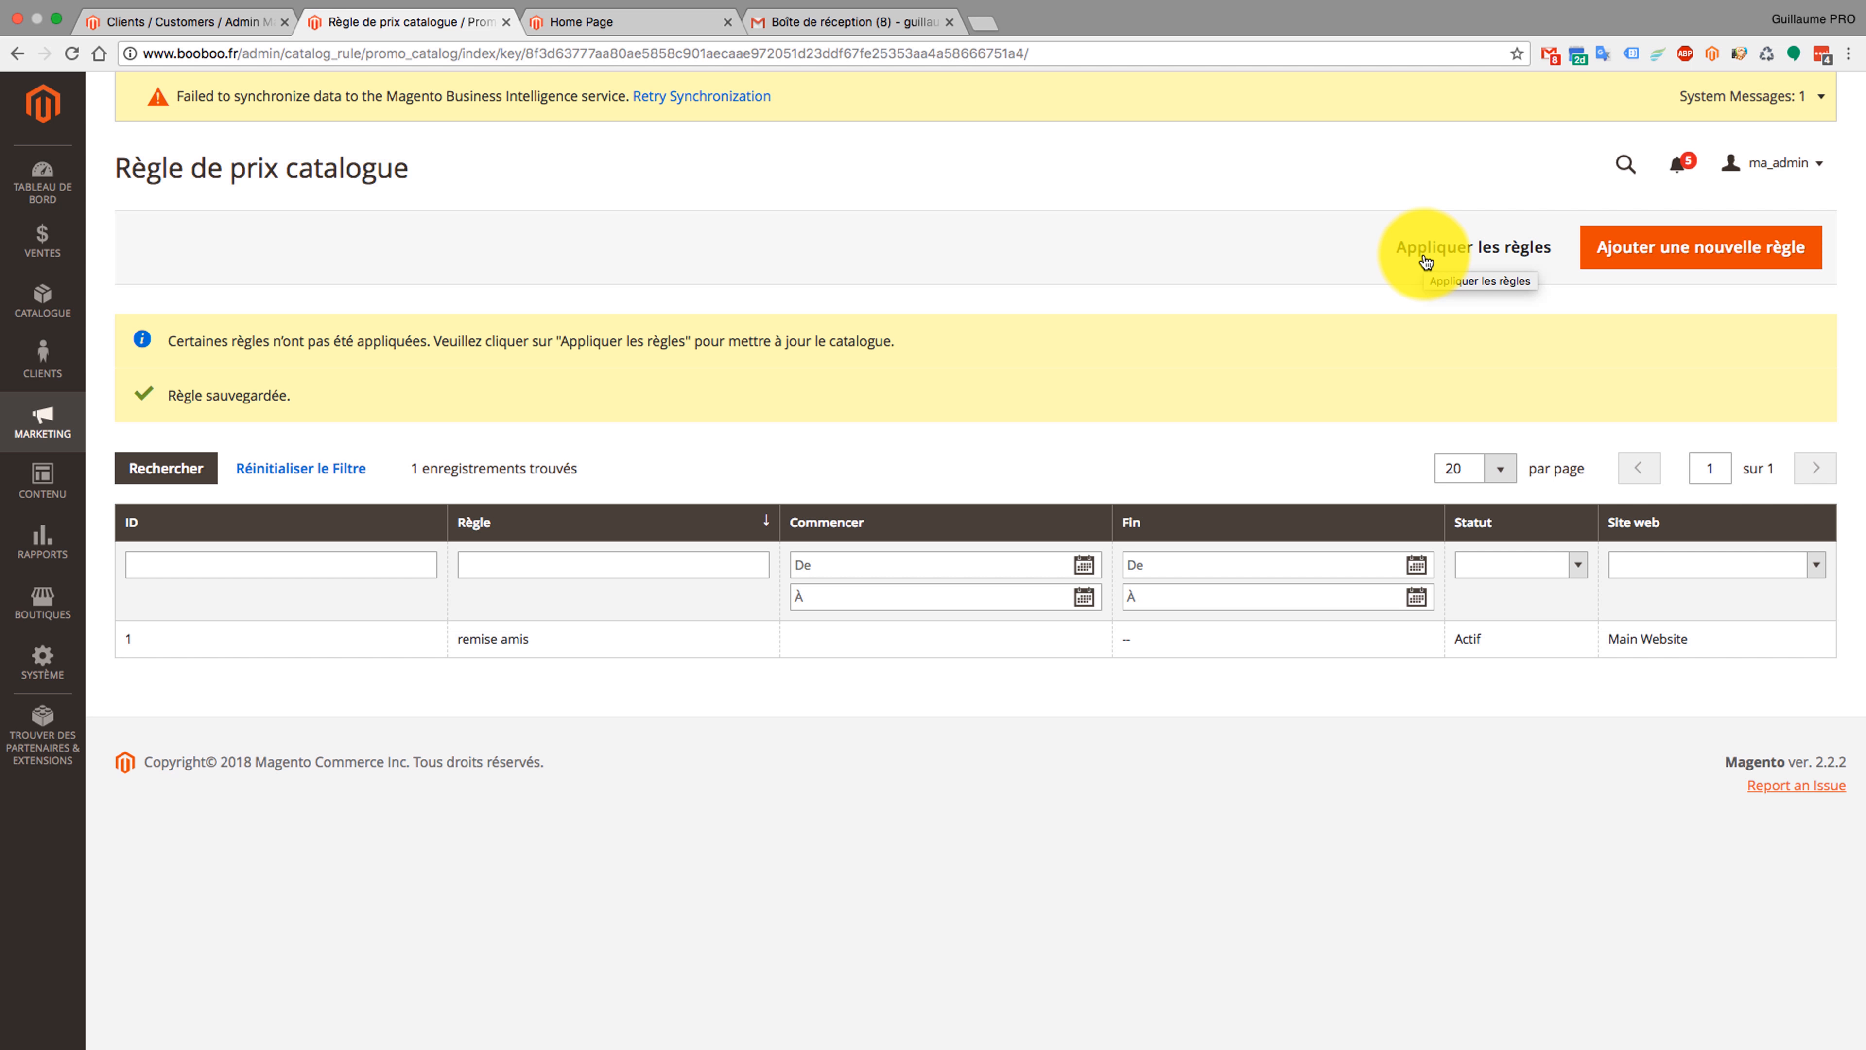
pyautogui.click(1426, 250)
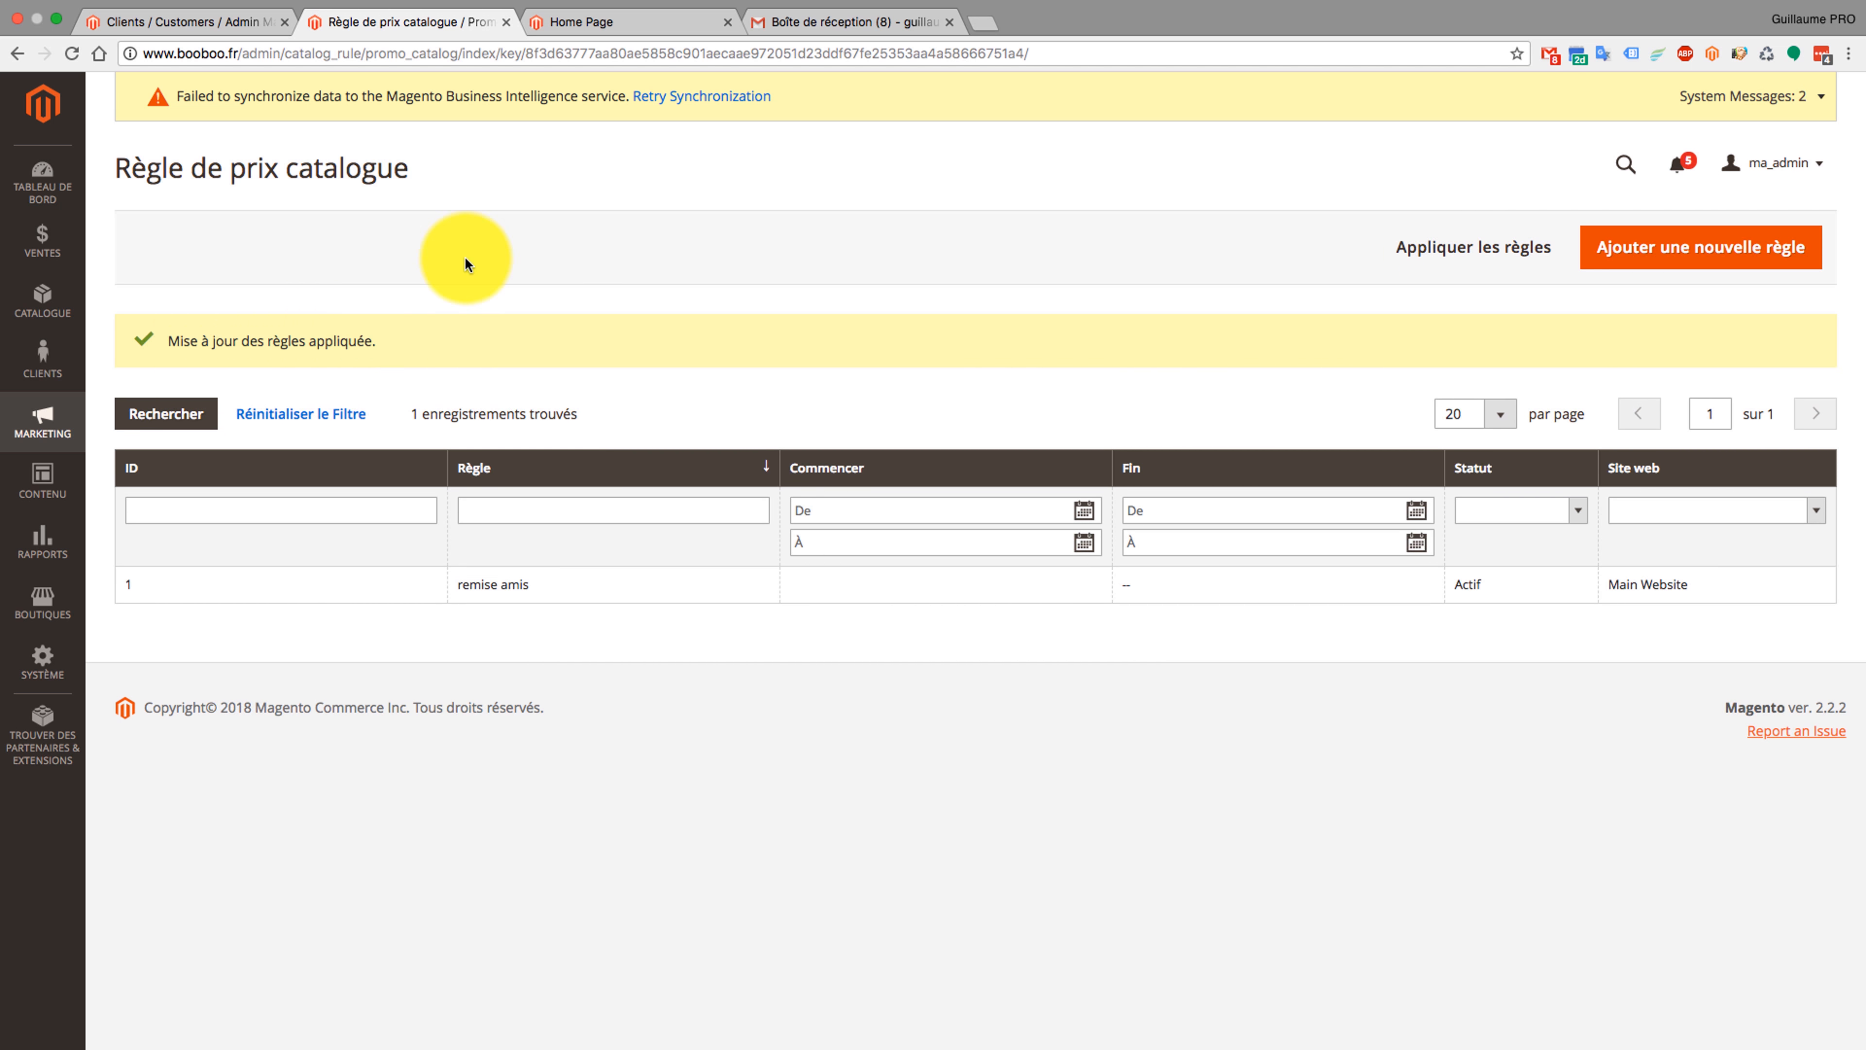
# - Search the storefront for "sifflet" and check the Sifflet's discounted price on its product page
pyautogui.click(643, 22)
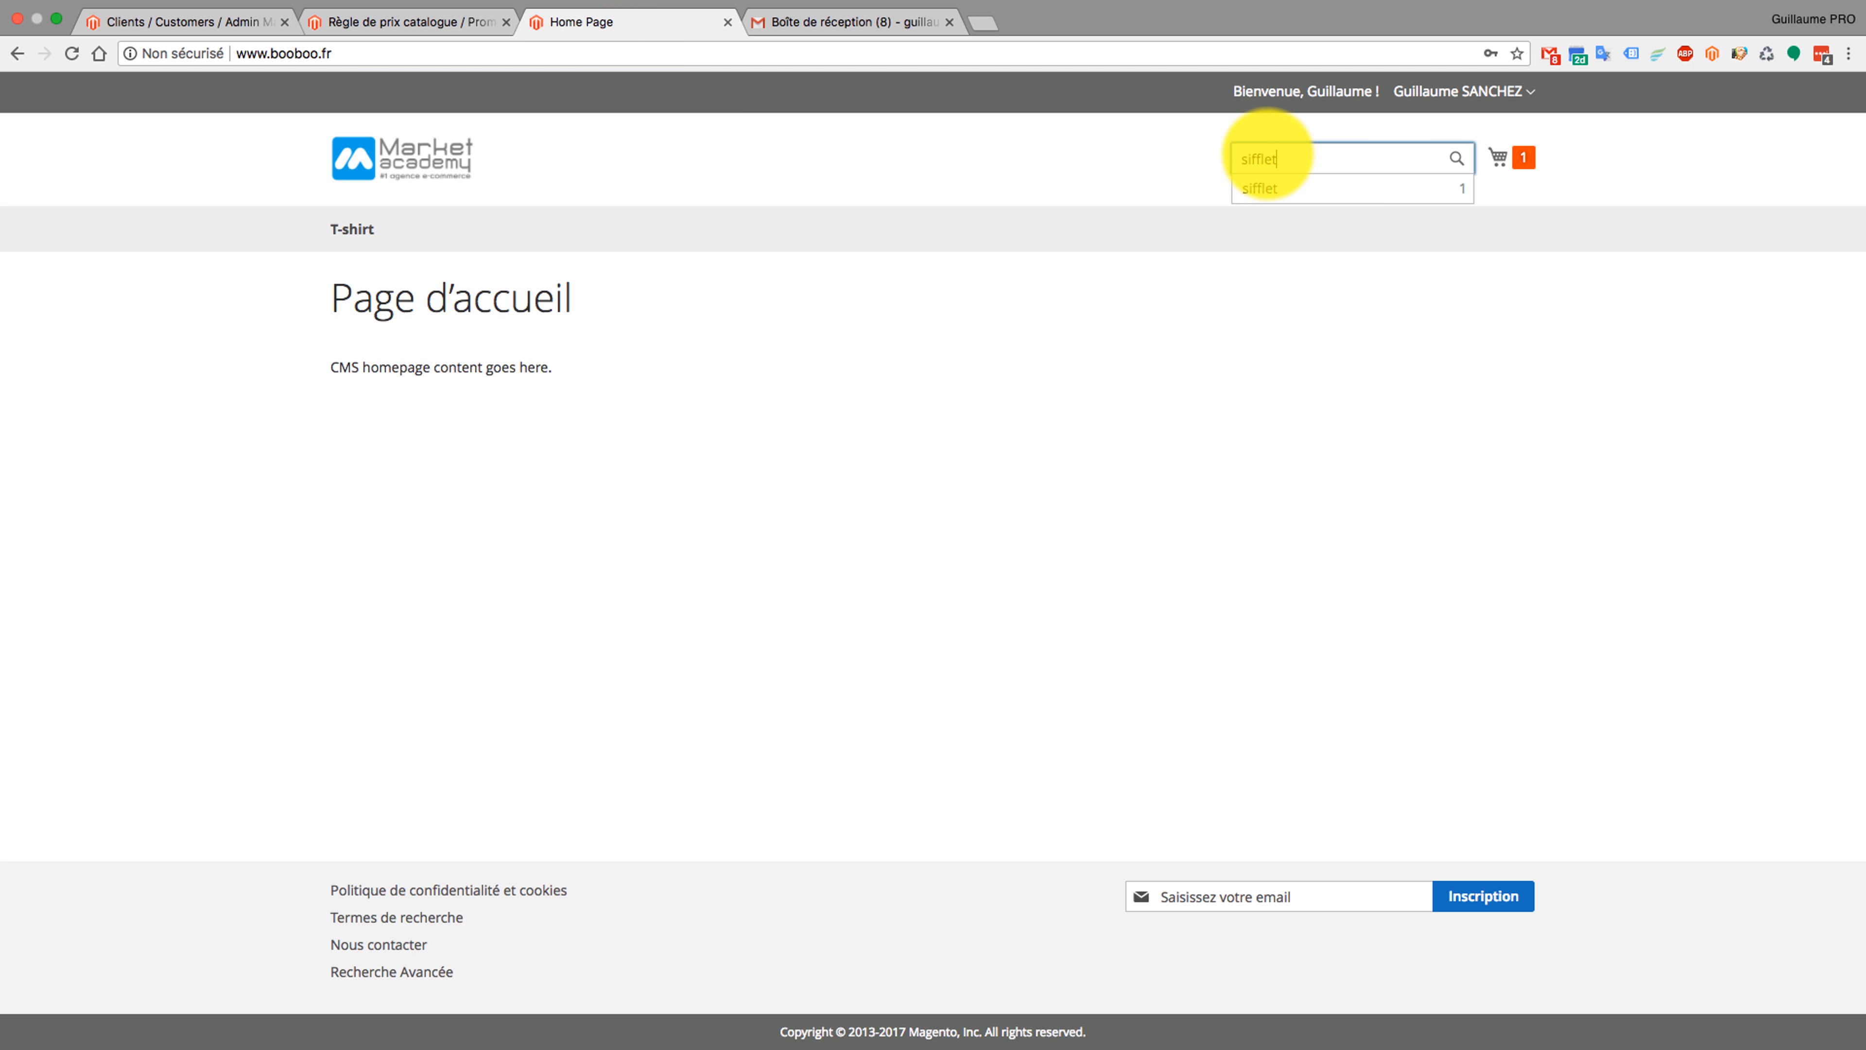
pyautogui.press('Return')
pyautogui.click(722, 597)
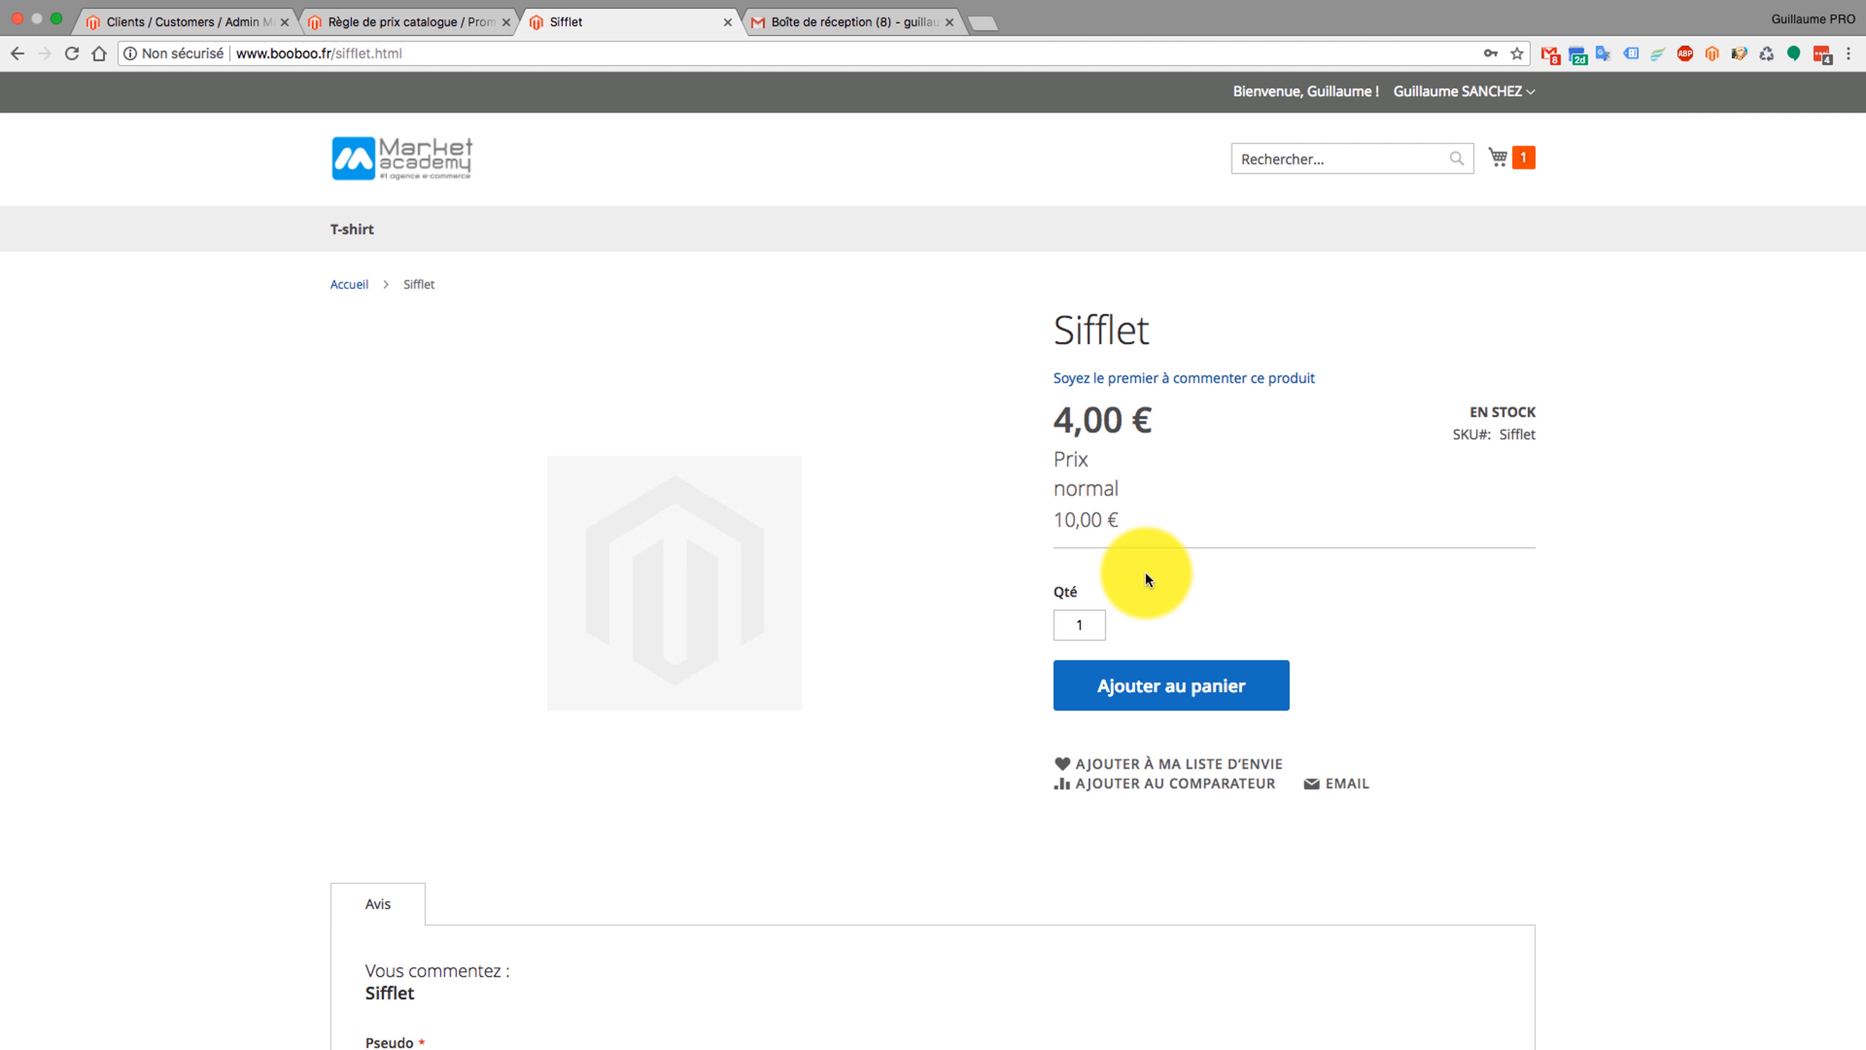
pyautogui.click(17, 53)
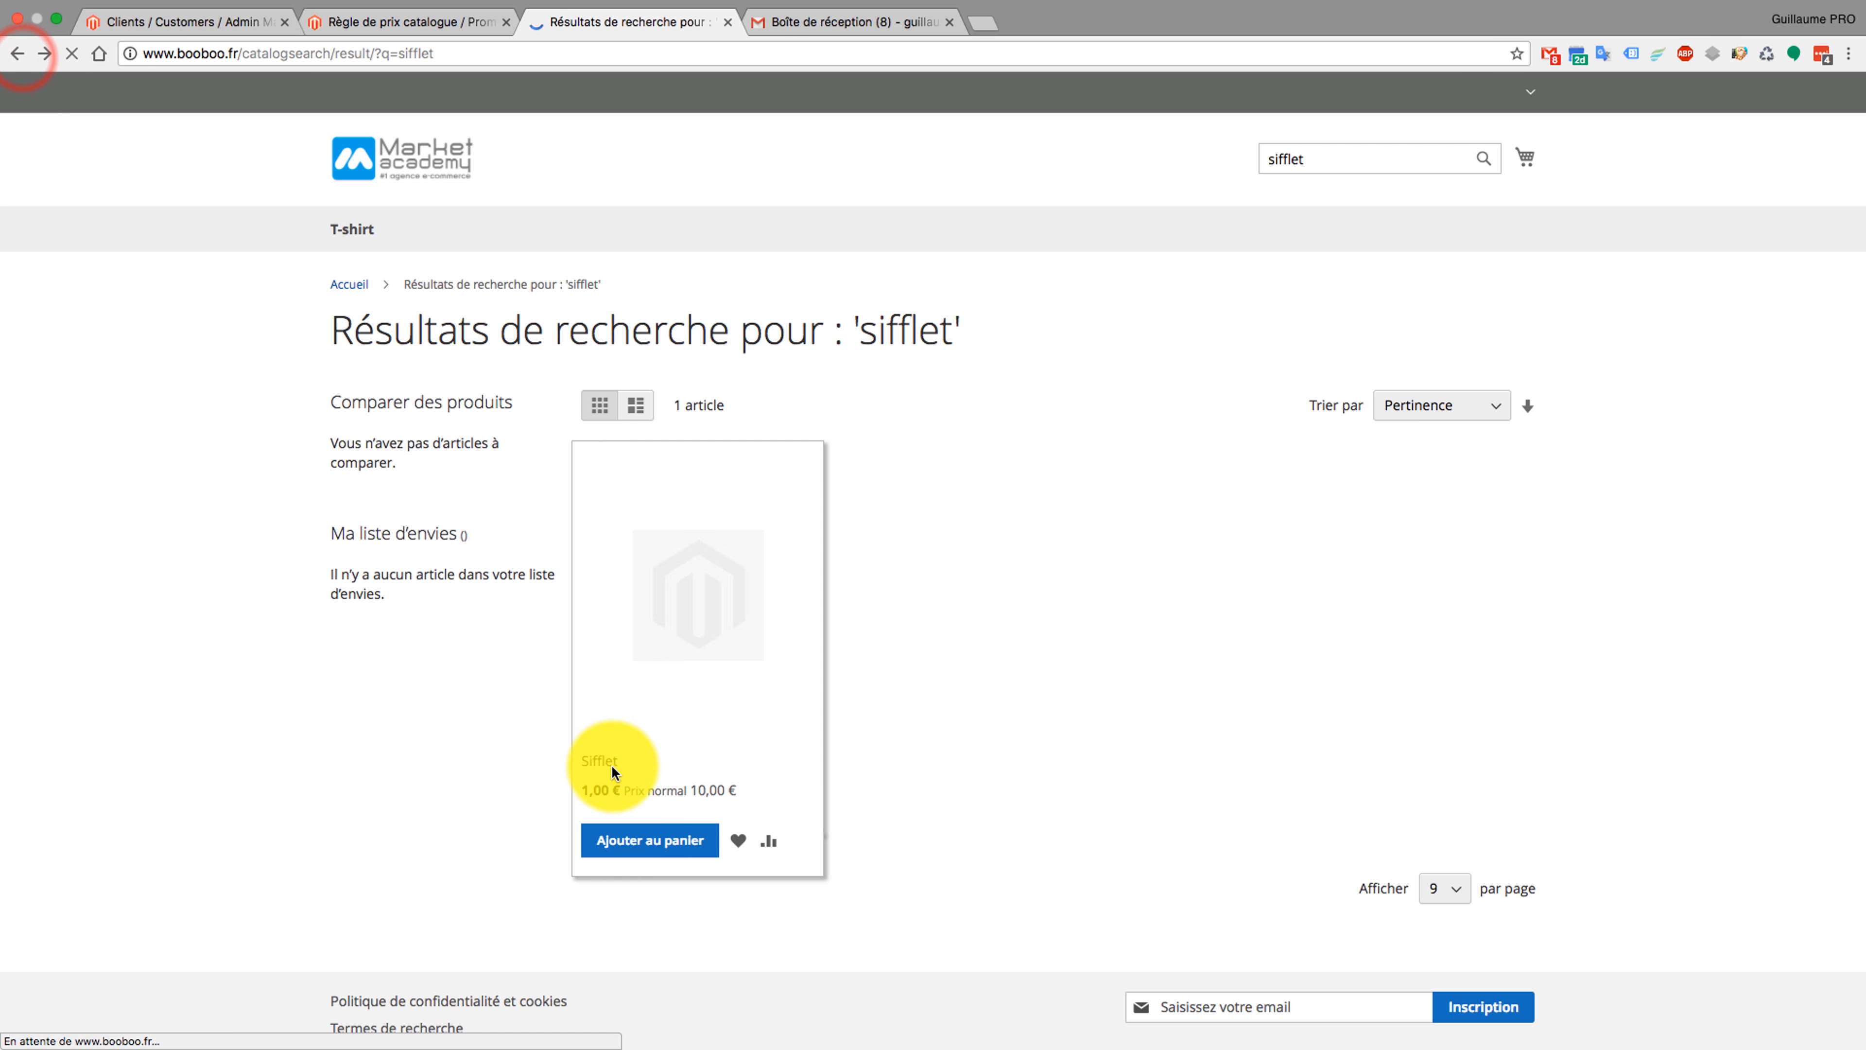
pyautogui.click(727, 601)
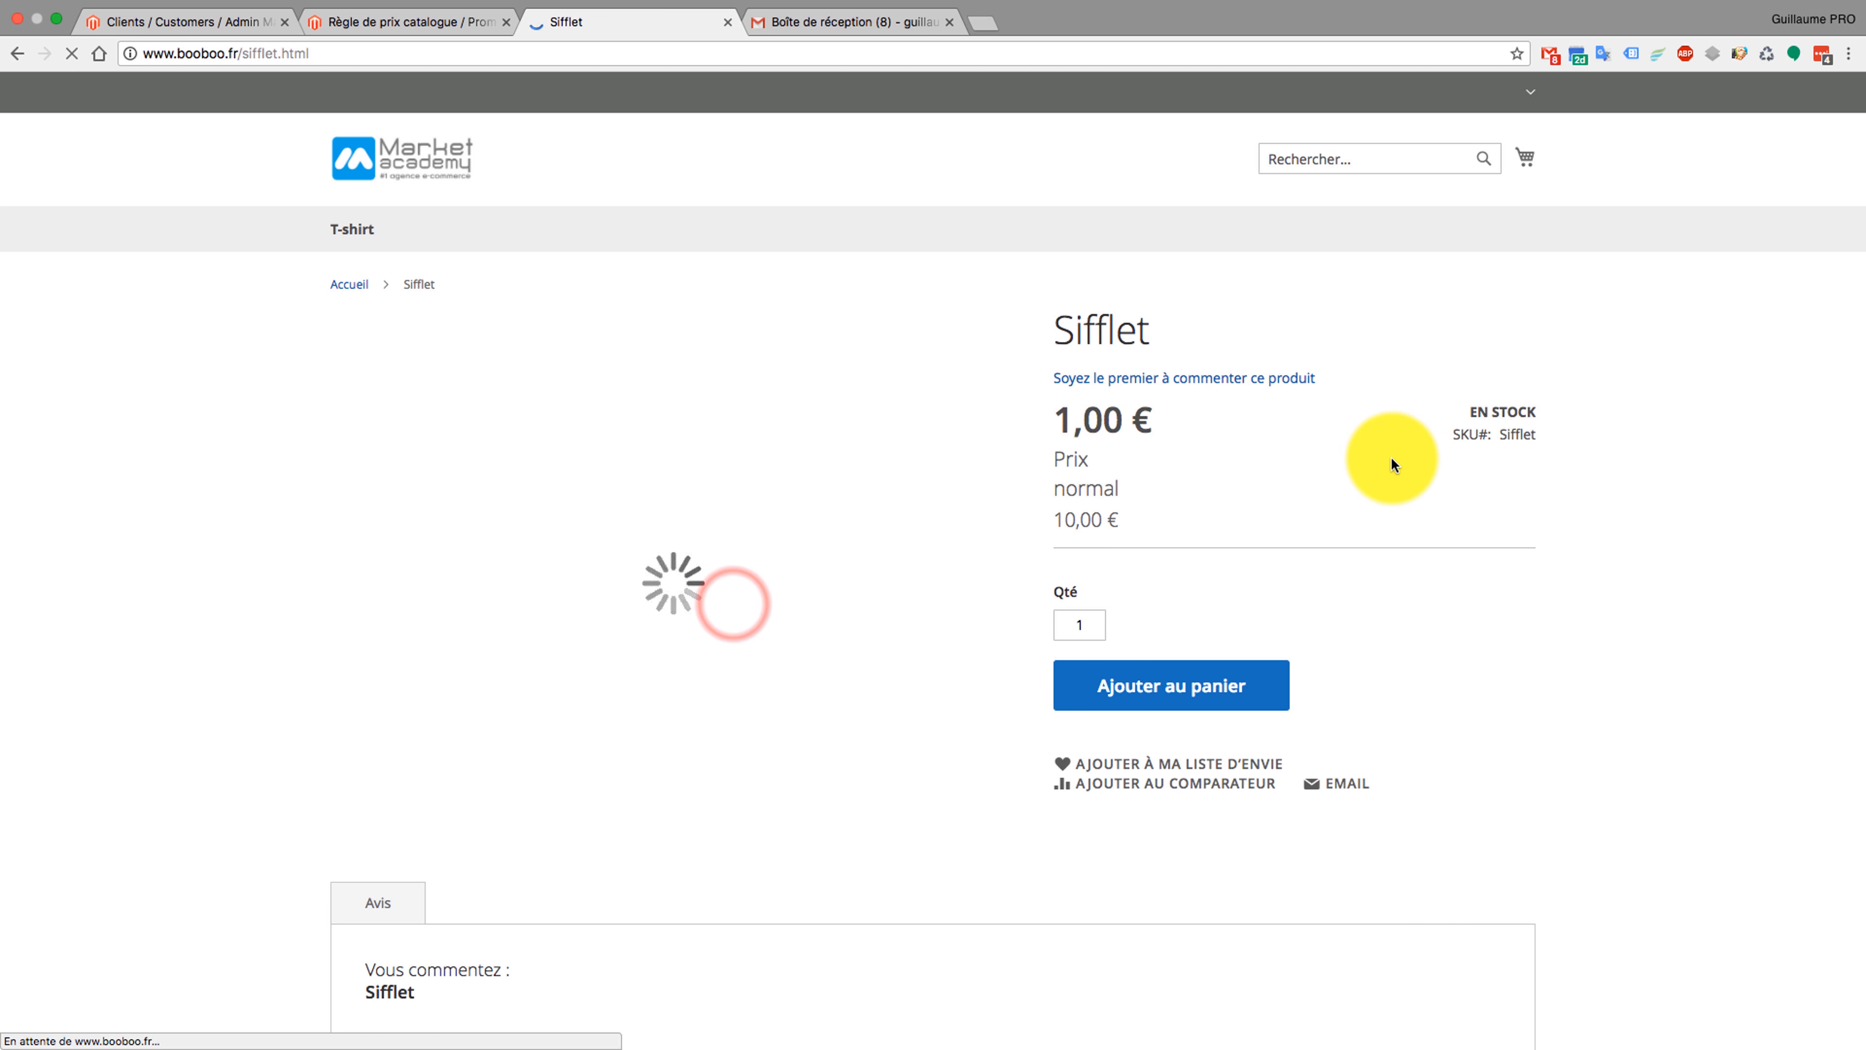
pyautogui.moveTo(1052, 417); pyautogui.dragTo(1153, 417)
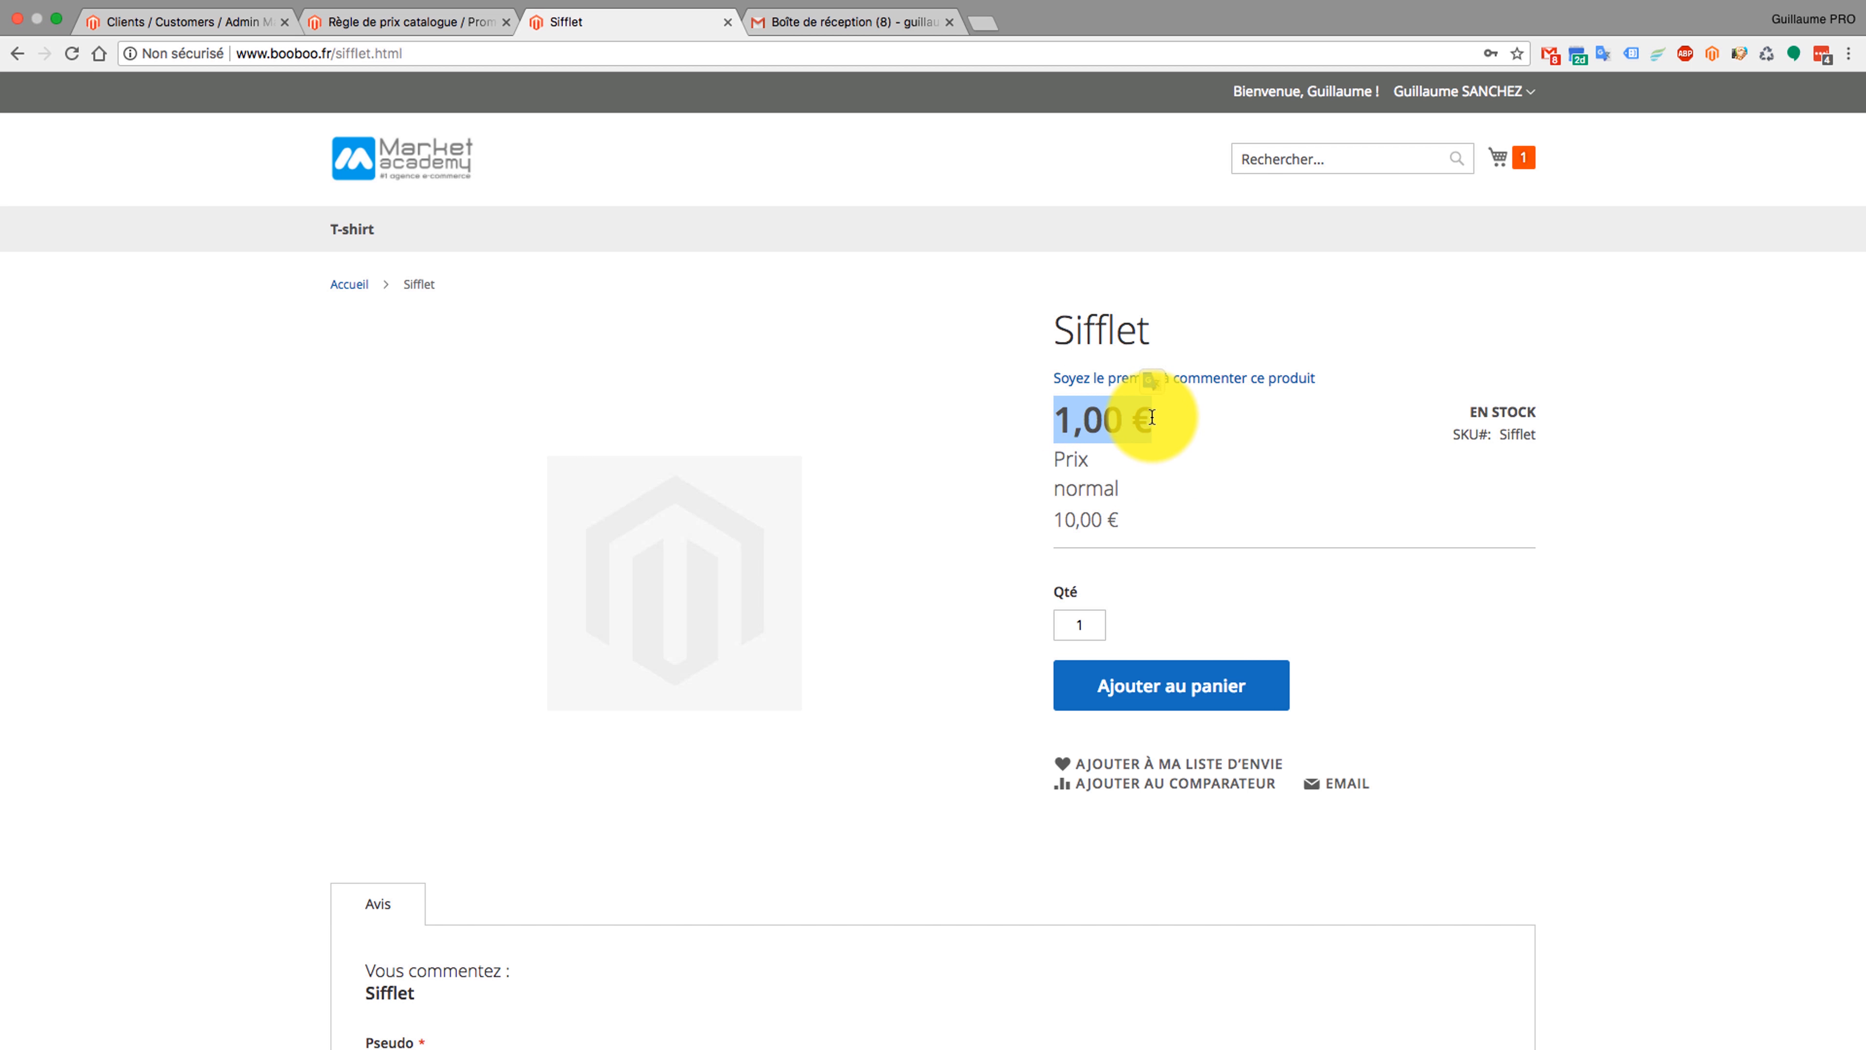
# - View the mini cart, proceed to the checkout's delivery stage to look at the order summary, and return to the storefront home page
pyautogui.click(1522, 156)
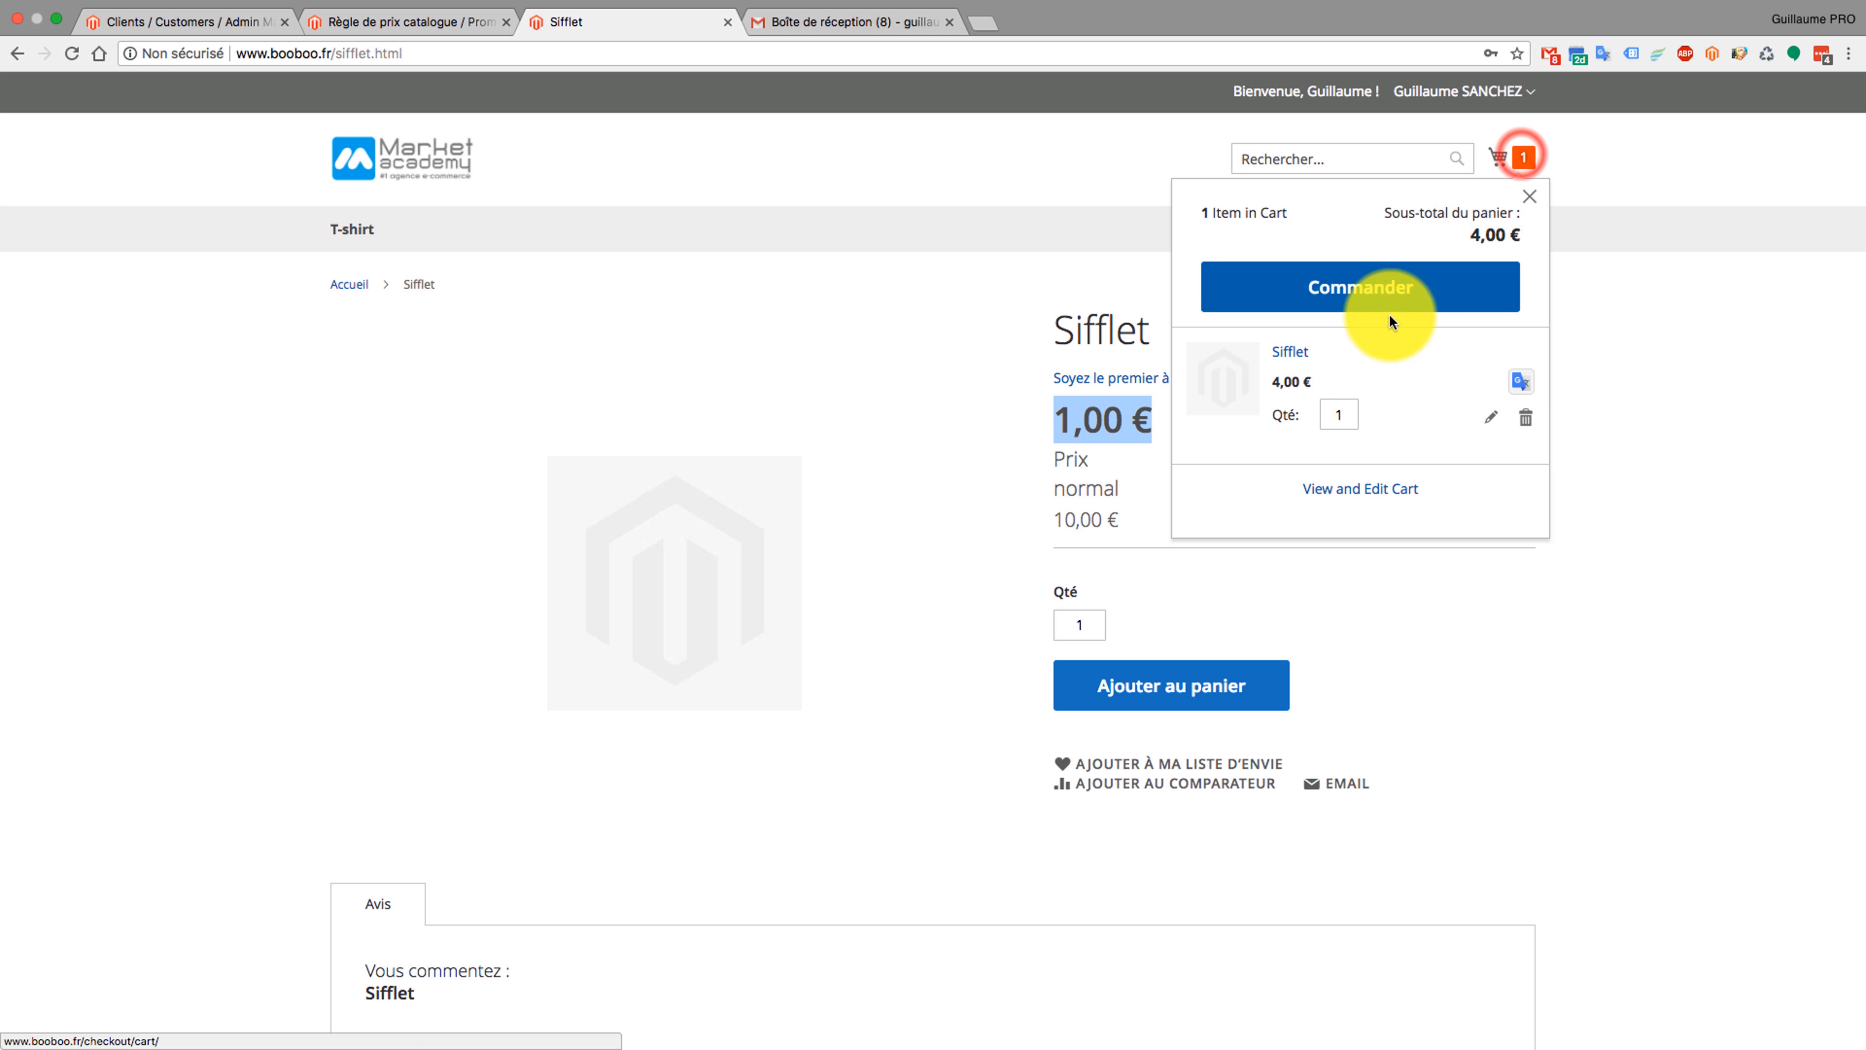
pyautogui.click(1404, 290)
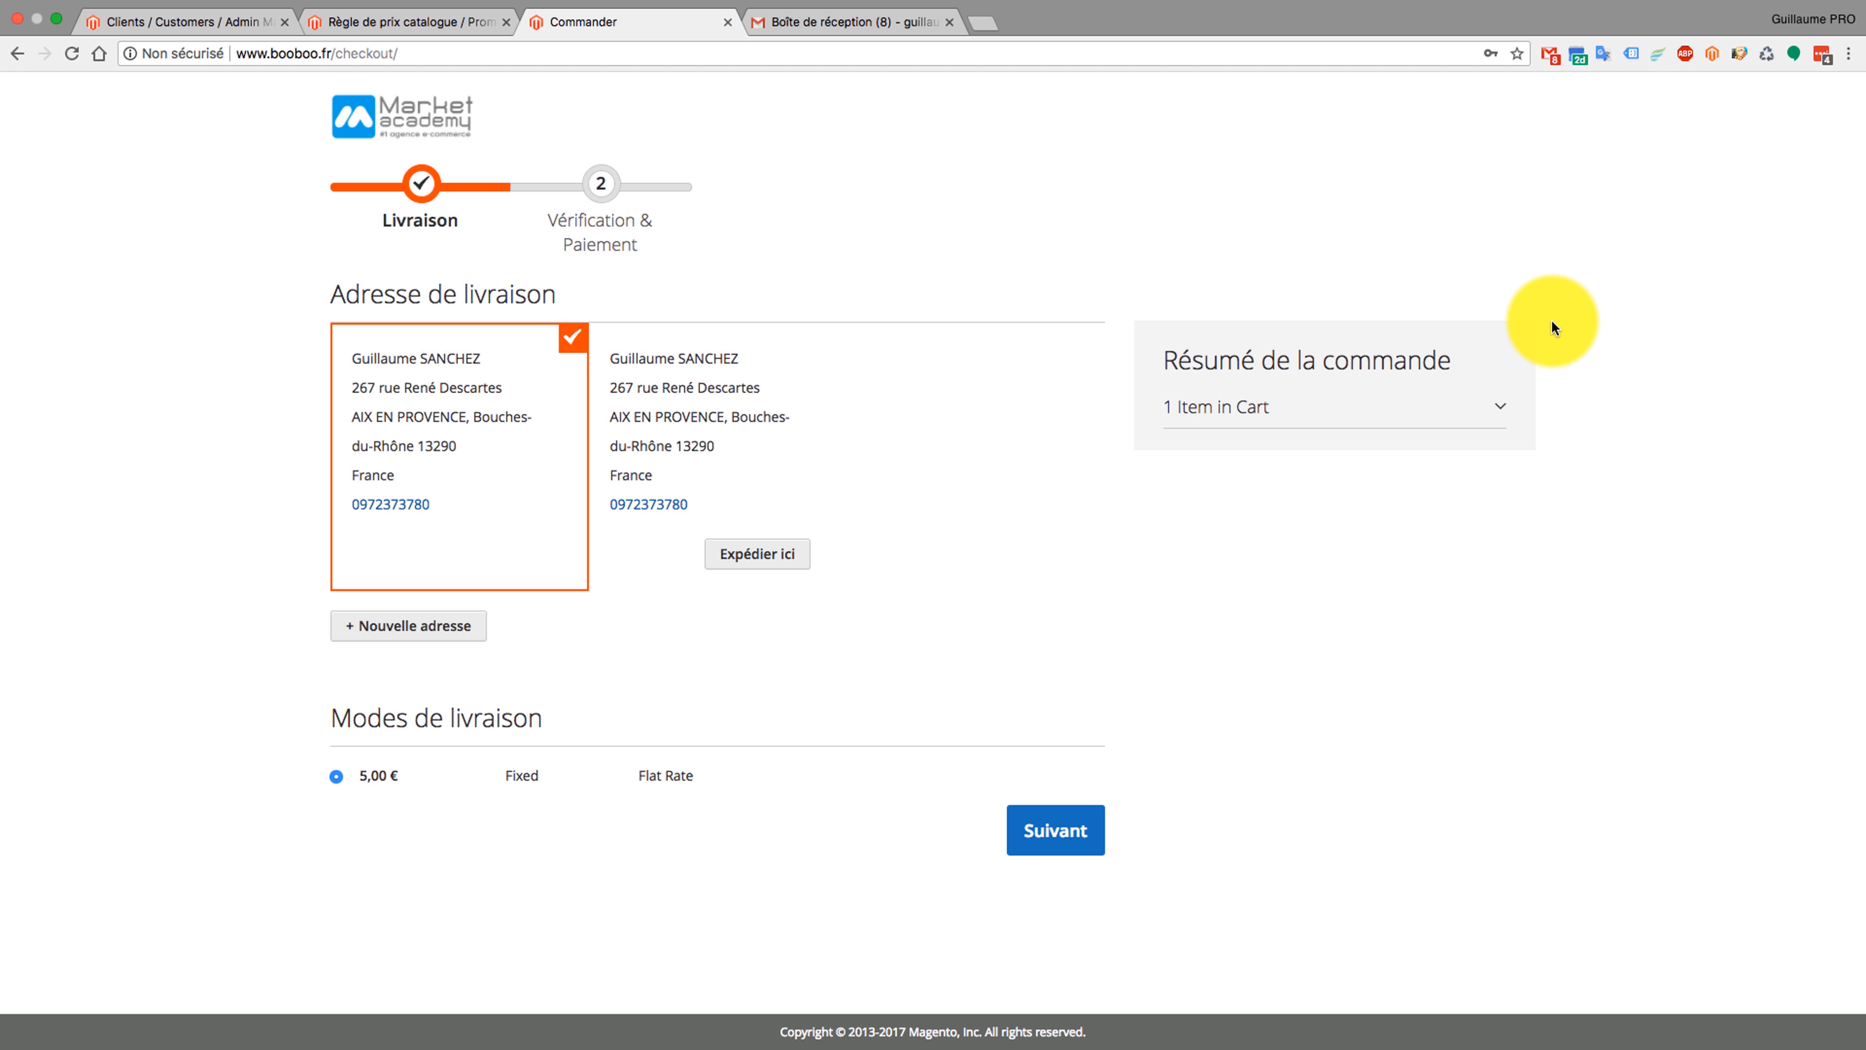
pyautogui.click(353, 114)
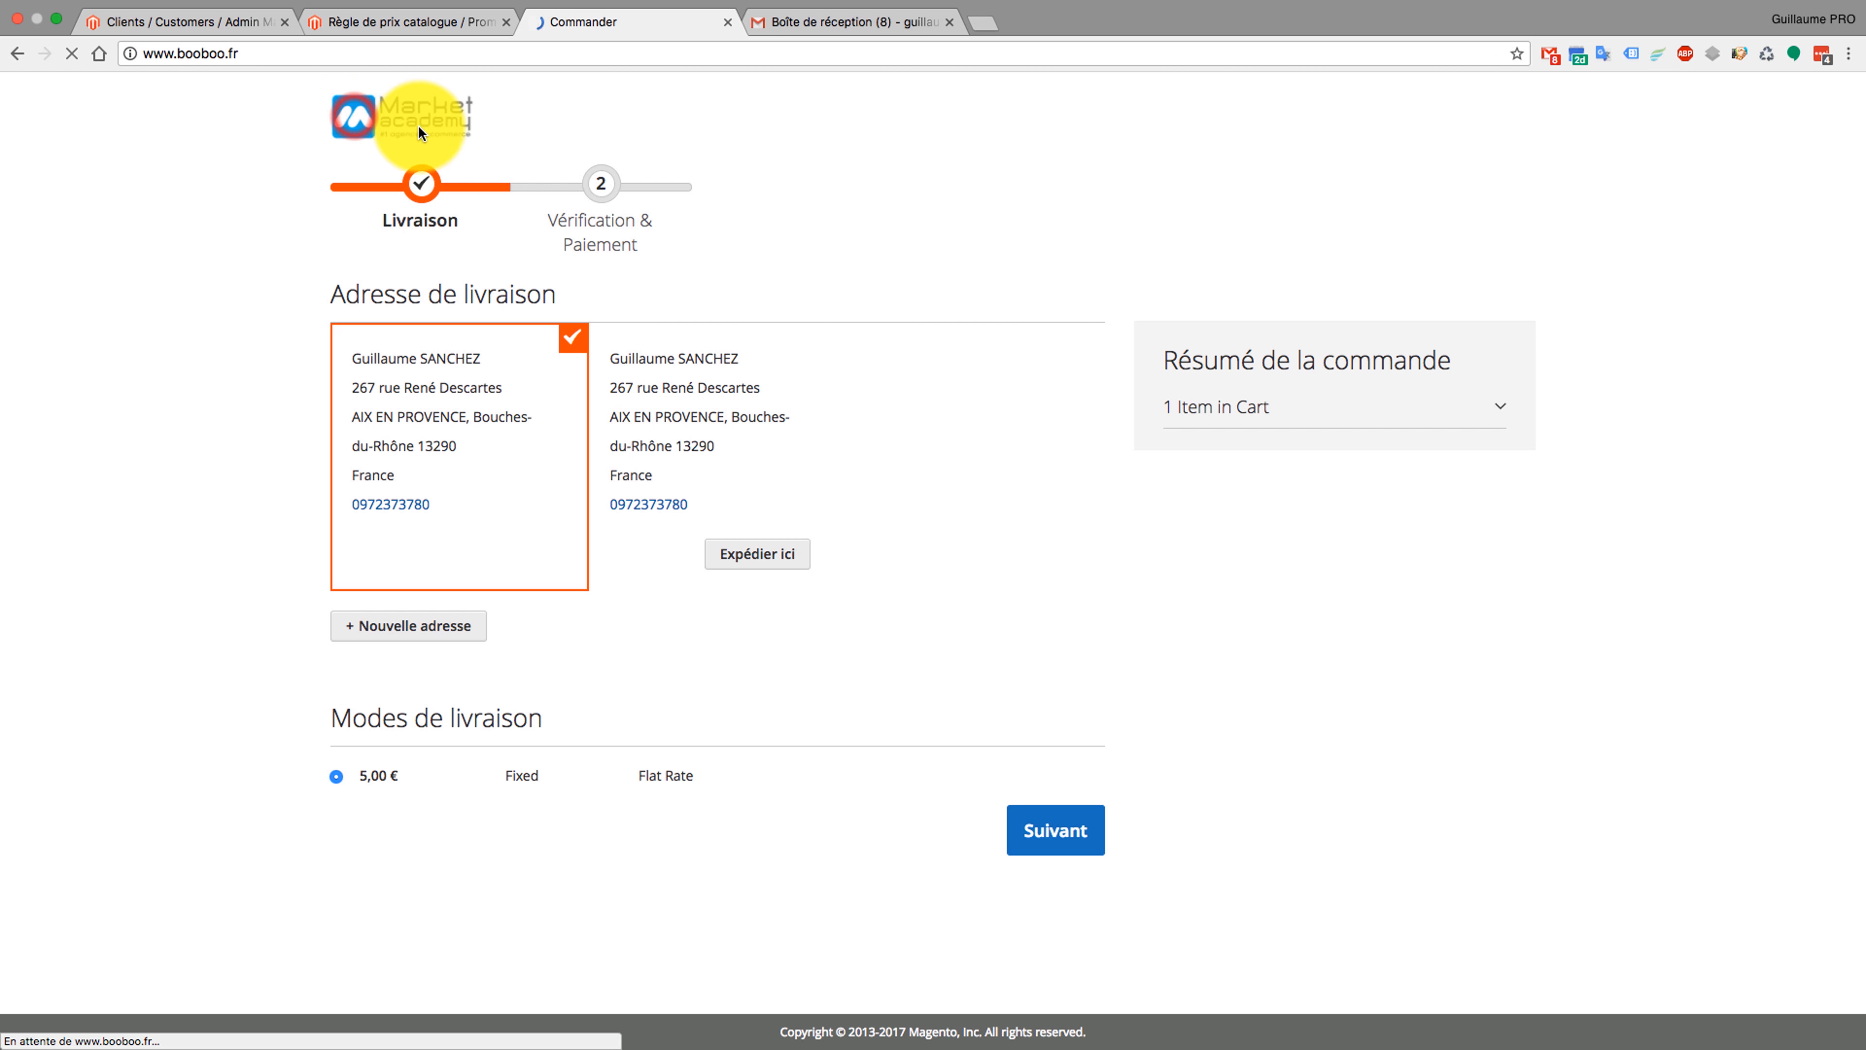
# - Open the full shopping cart page, check the Sifflet's unit price and update the cart
pyautogui.click(1526, 158)
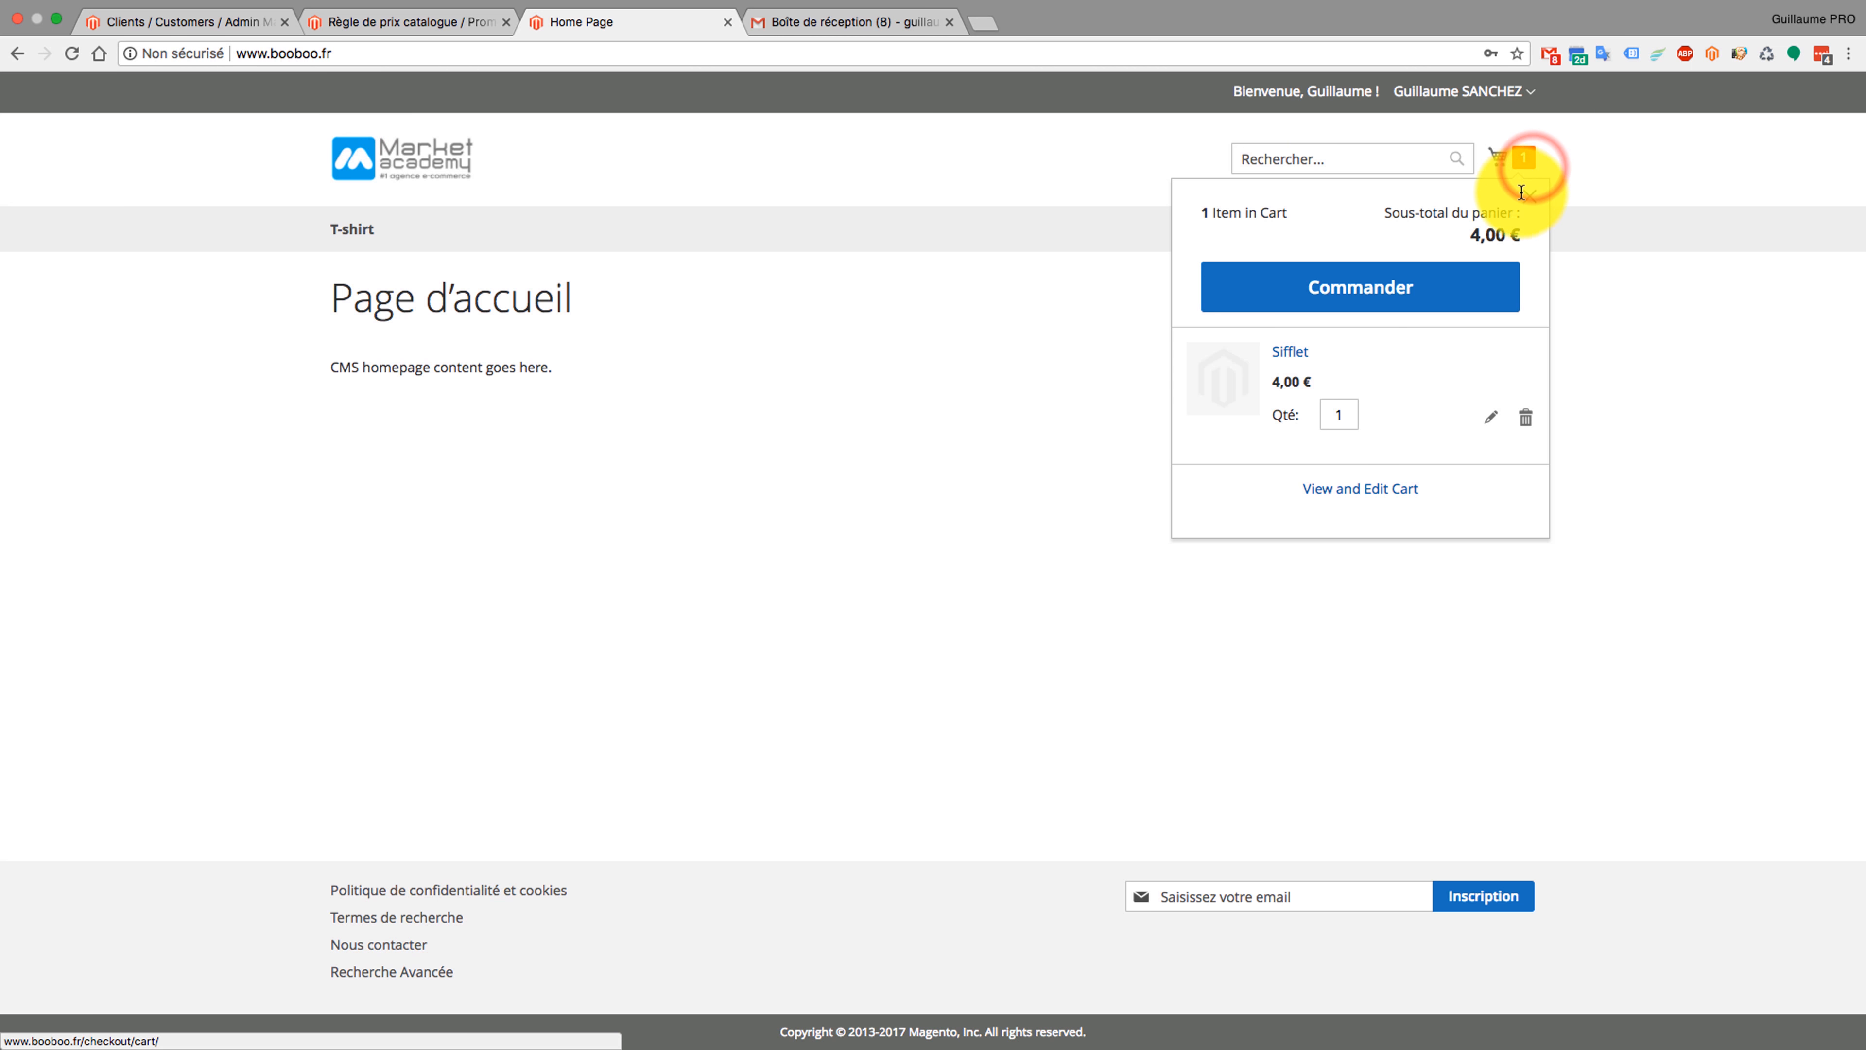
pyautogui.click(1361, 490)
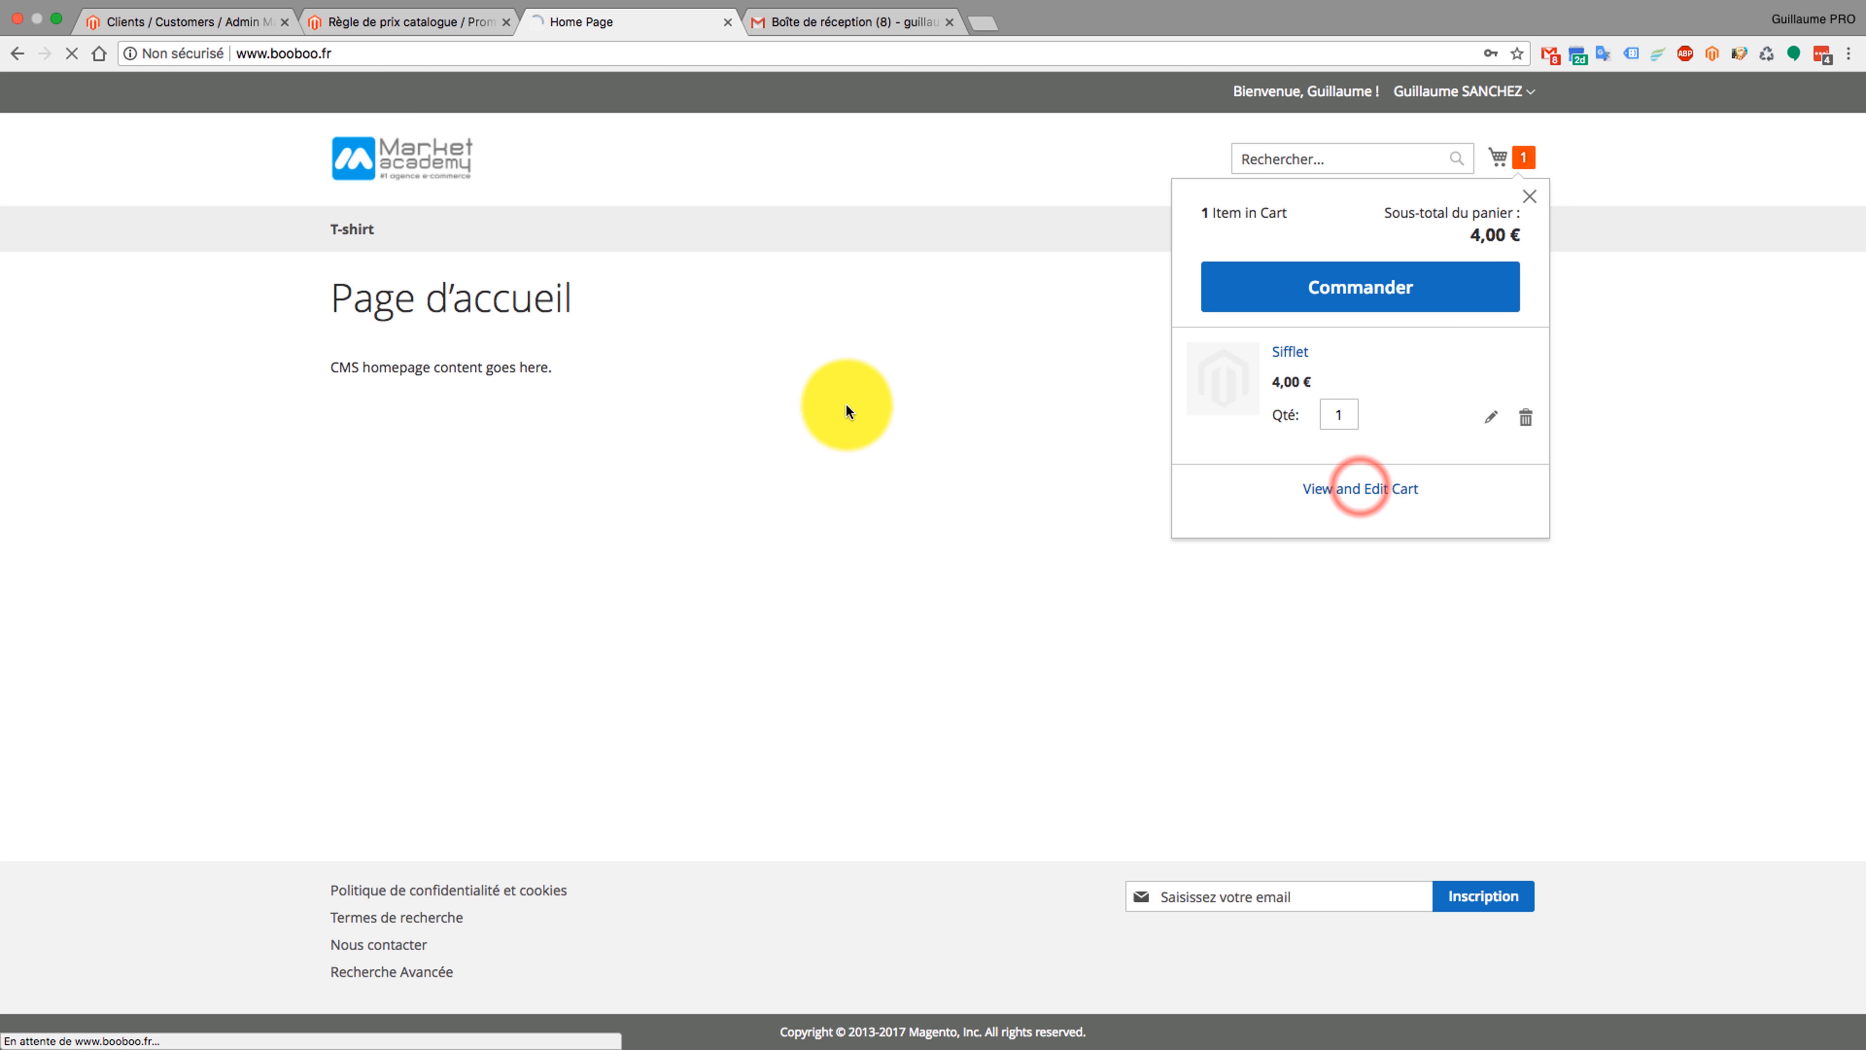
pyautogui.moveTo(893, 443); pyautogui.dragTo(827, 445)
pyautogui.click(1071, 660)
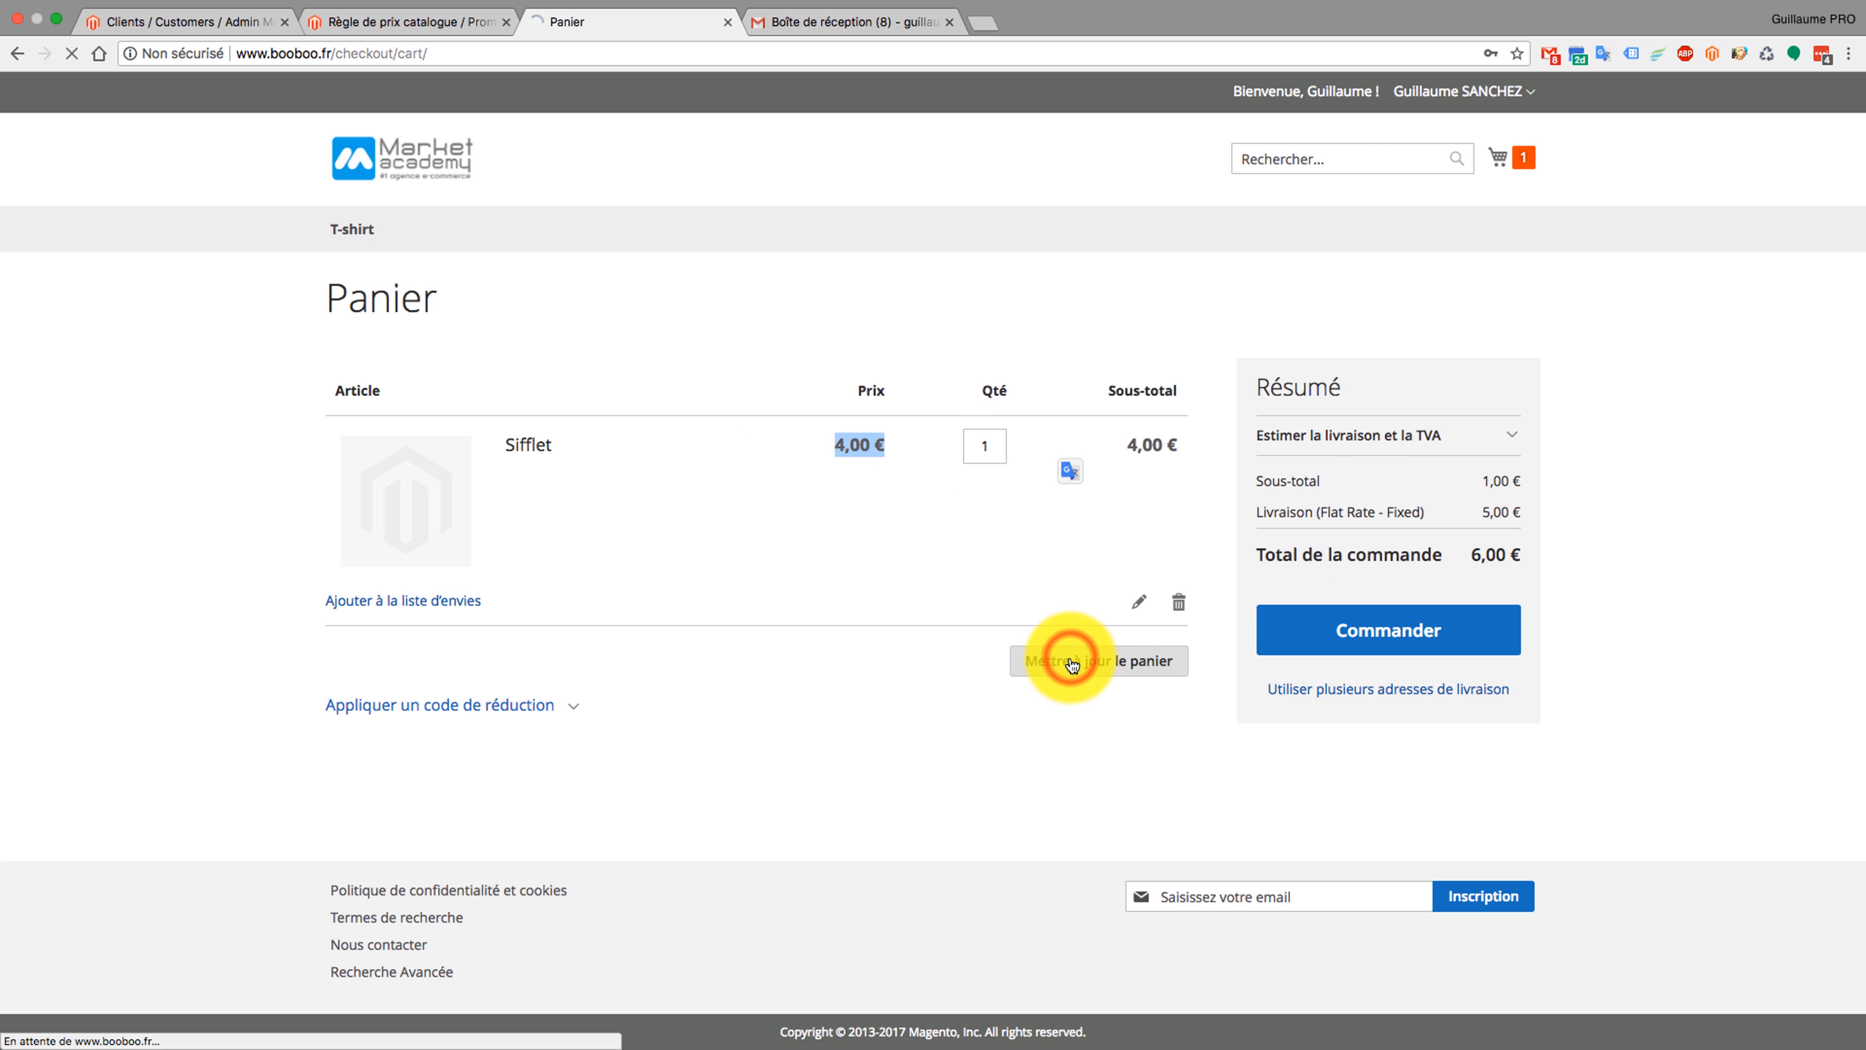